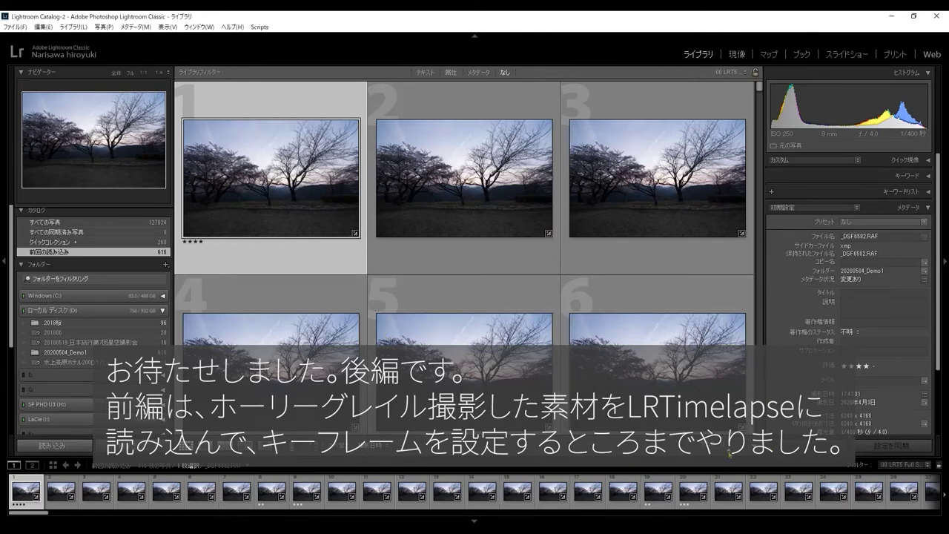
# Shrink the Library grid thumbnails to five per row, then move the first frame into Develop.
pyautogui.moveTo(729, 455); pyautogui.dragTo(723, 454)
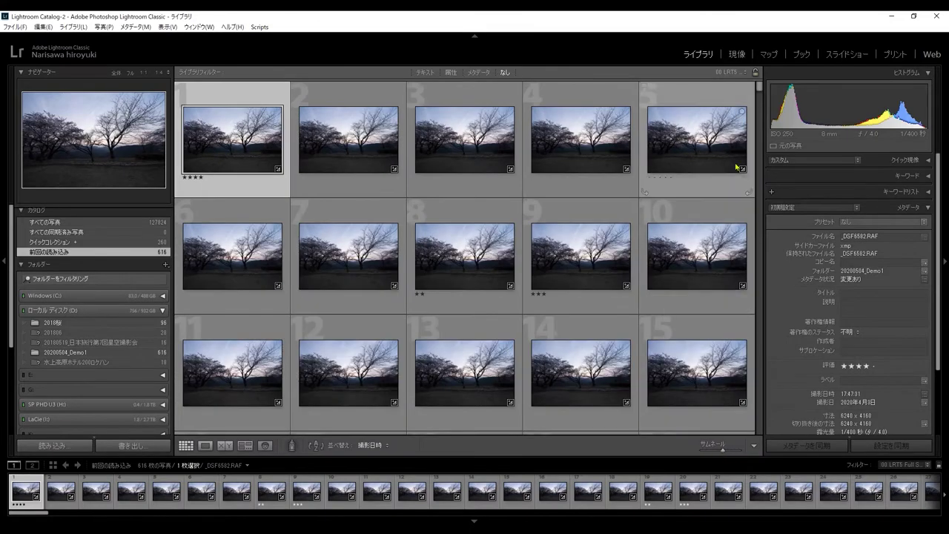
pyautogui.moveTo(759, 86)
pyautogui.mouseDown()
pyautogui.moveTo(762, 435)
pyautogui.moveTo(753, 83)
pyautogui.mouseUp()
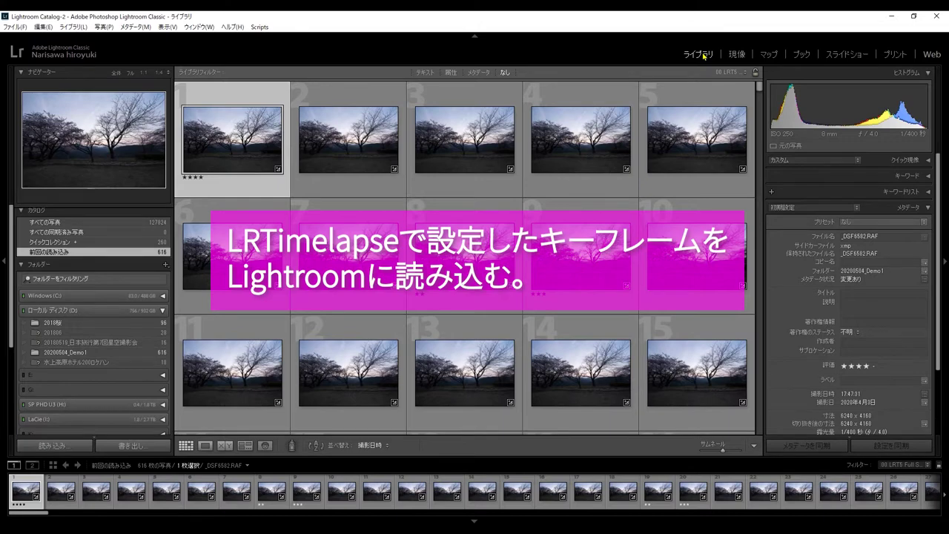
pyautogui.click(738, 55)
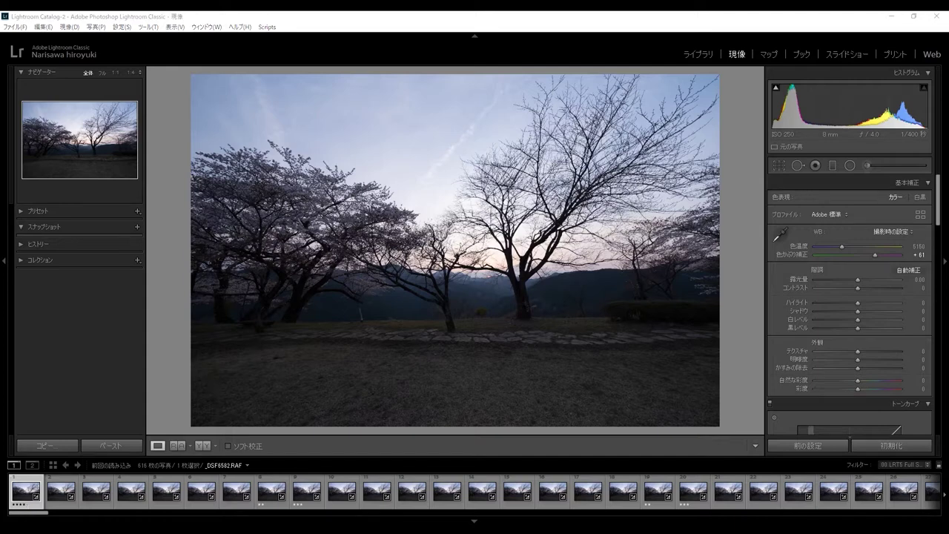
# Bring the File Explorer window for the 20200504_Demo1 timelapse folder to the front.
pyautogui.click(326, 489)
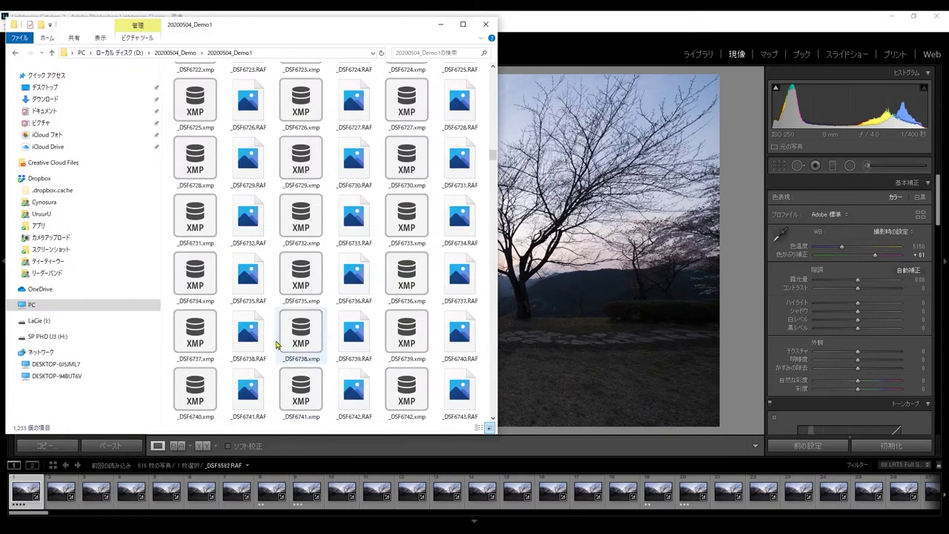
pyautogui.scroll(15, 276, 360)
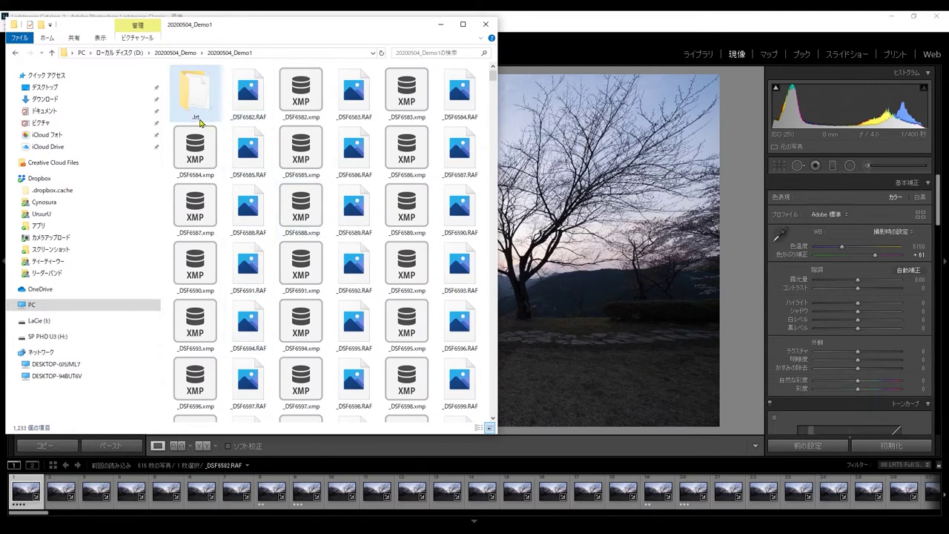
pyautogui.click(15, 53)
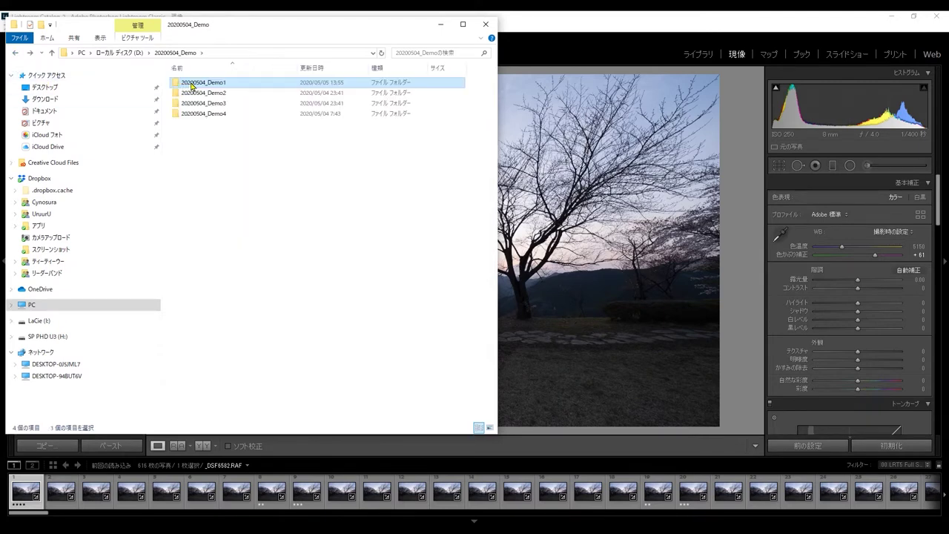
pyautogui.doubleClick(191, 87)
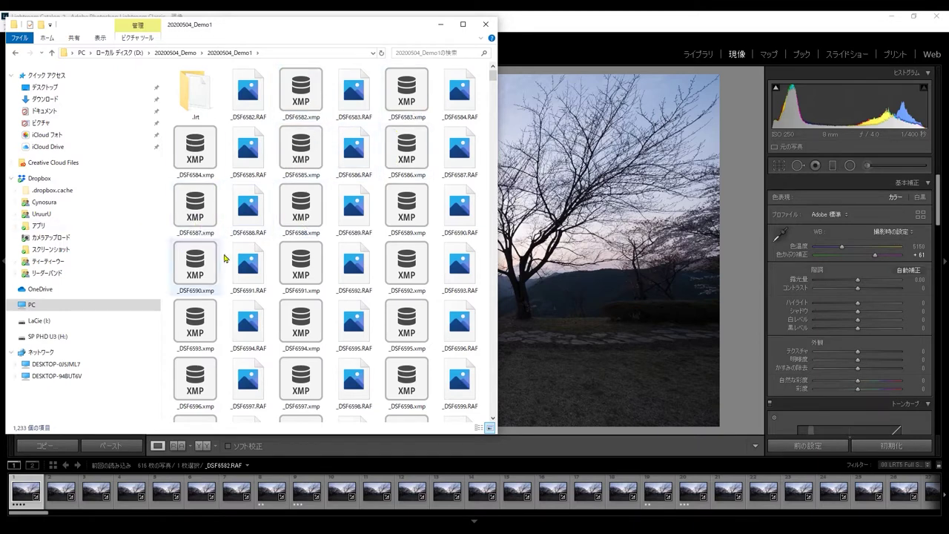
pyautogui.scroll(-2, 304, 314)
pyautogui.scroll(-4, 304, 313)
pyautogui.scroll(-5, 304, 313)
pyautogui.scroll(-10, 303, 318)
pyautogui.scroll(-5, 303, 319)
pyautogui.scroll(-5, 302, 319)
pyautogui.scroll(-5, 302, 319)
pyautogui.scroll(-5, 302, 319)
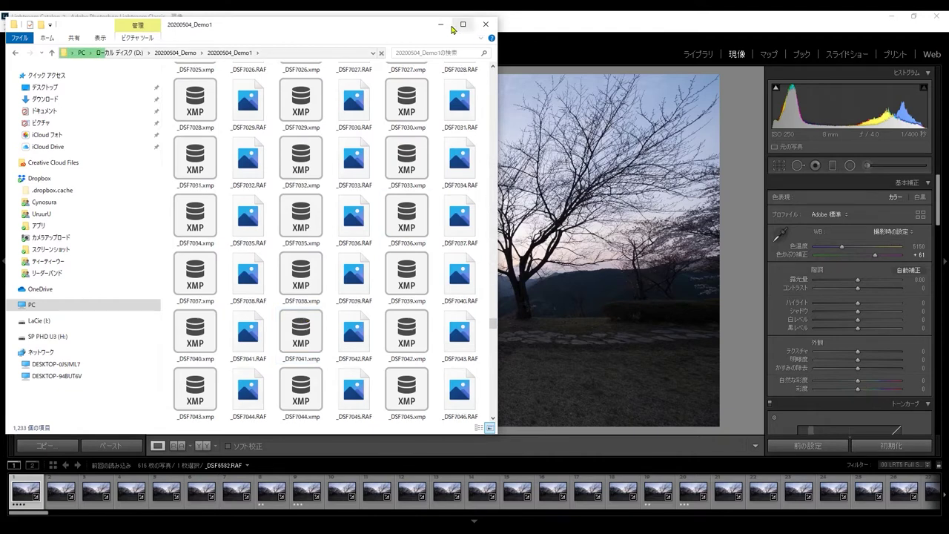
pyautogui.click(440, 23)
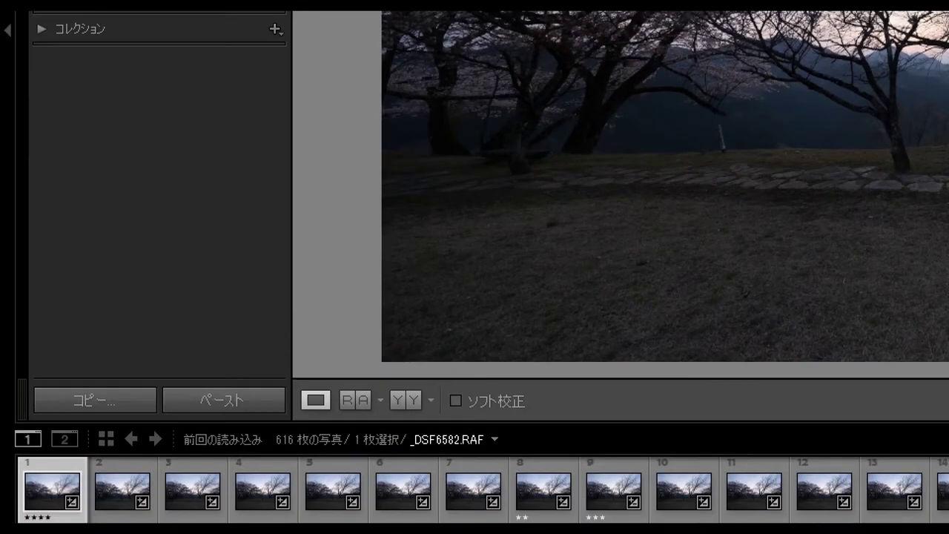
pyautogui.moveTo(24, 519); pyautogui.dragTo(57, 522)
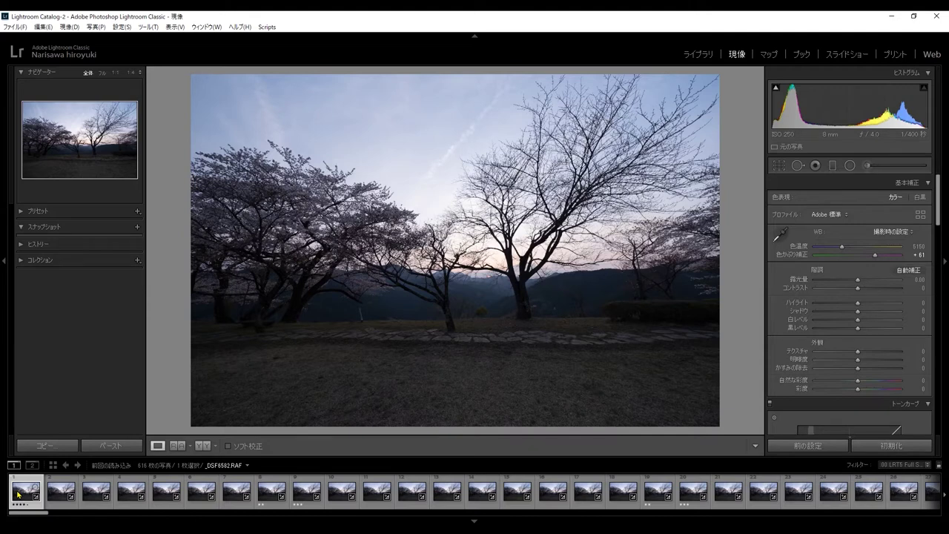
pyautogui.hotkey('ctrl', 'a')
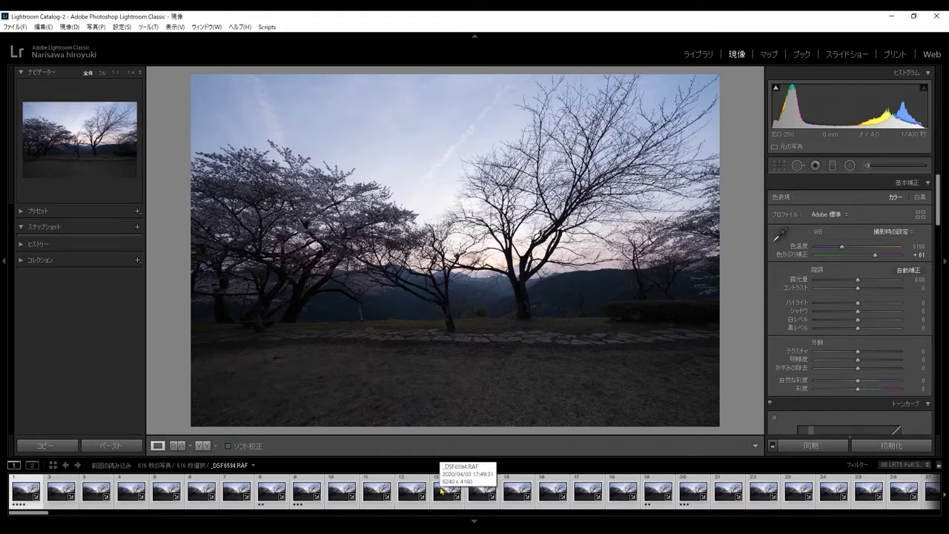
# Reselect all 616 filmstrip frames with frame 1 as the lead photo.
pyautogui.press('ctrl')
pyautogui.click(55, 498)
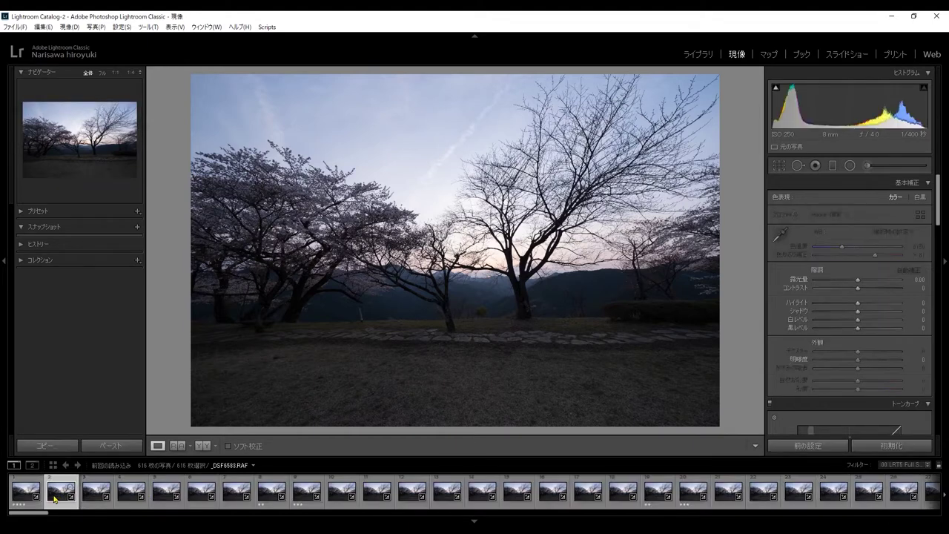
pyautogui.click(22, 495)
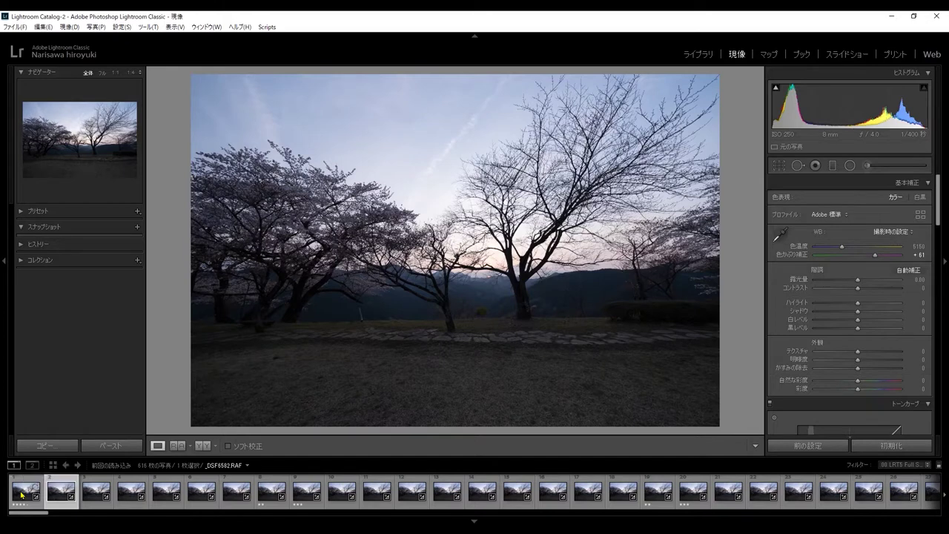
pyautogui.hotkey('ctrl', 'a')
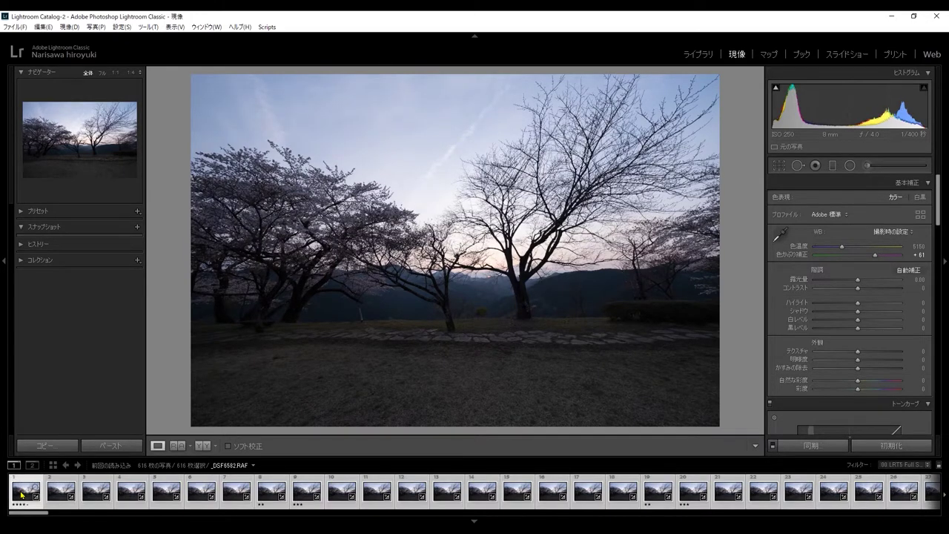
pyautogui.rightClick(22, 495)
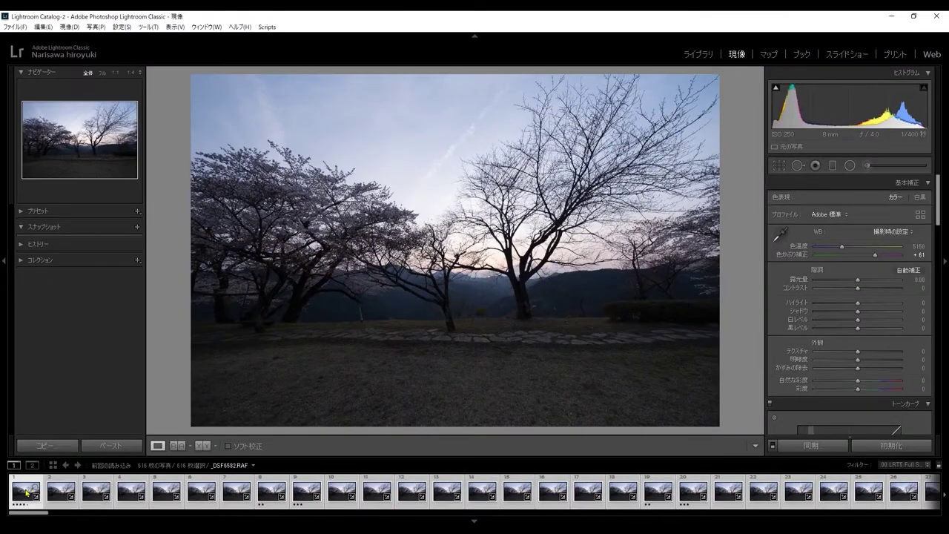
# Read metadata from the XMP files into all frames, then spot-check frames 8, 9, 13 and 14.
pyautogui.rightClick(26, 491)
pyautogui.moveTo(101, 427)
pyautogui.click(207, 438)
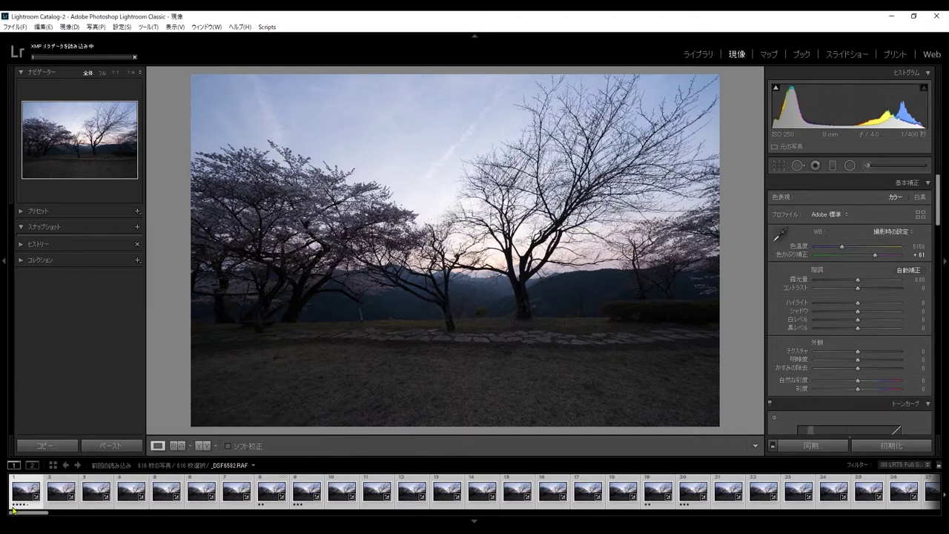
pyautogui.click(262, 507)
pyautogui.click(307, 509)
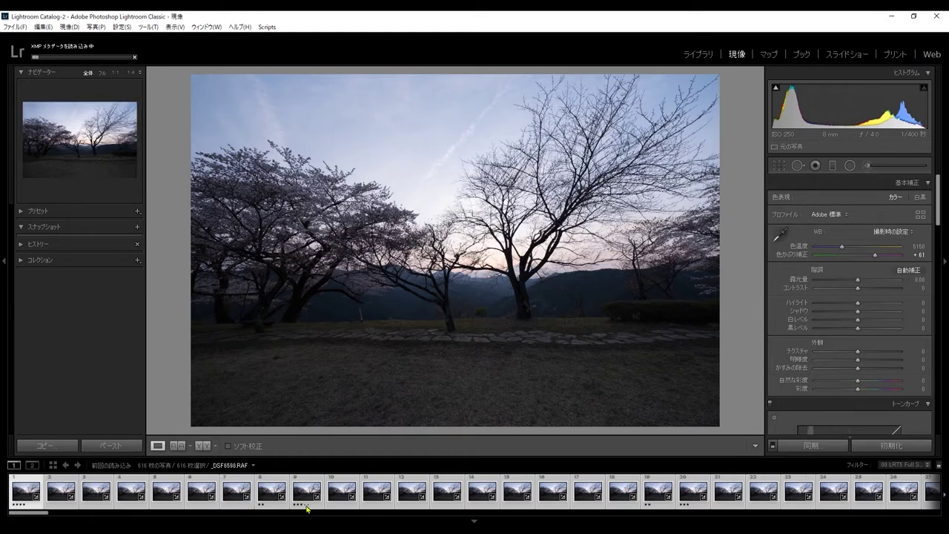
pyautogui.click(455, 507)
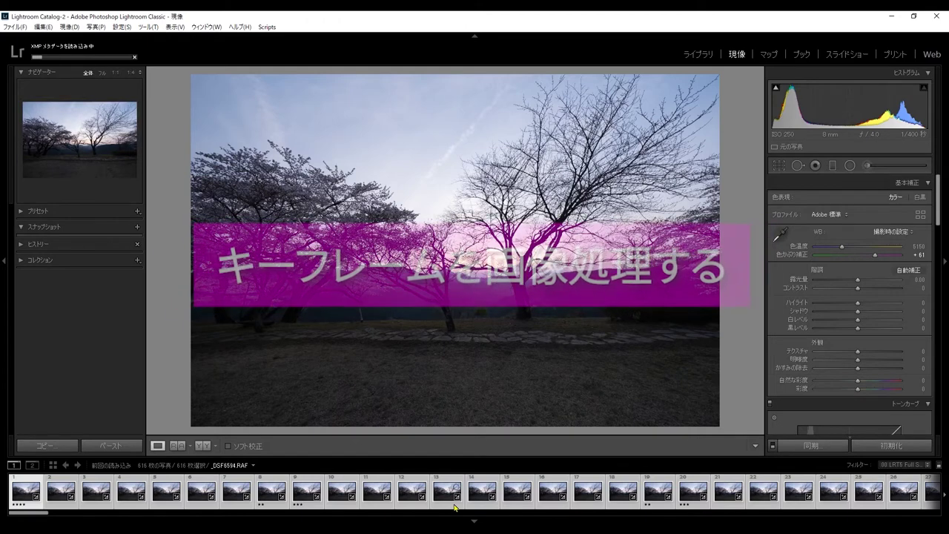
pyautogui.click(495, 502)
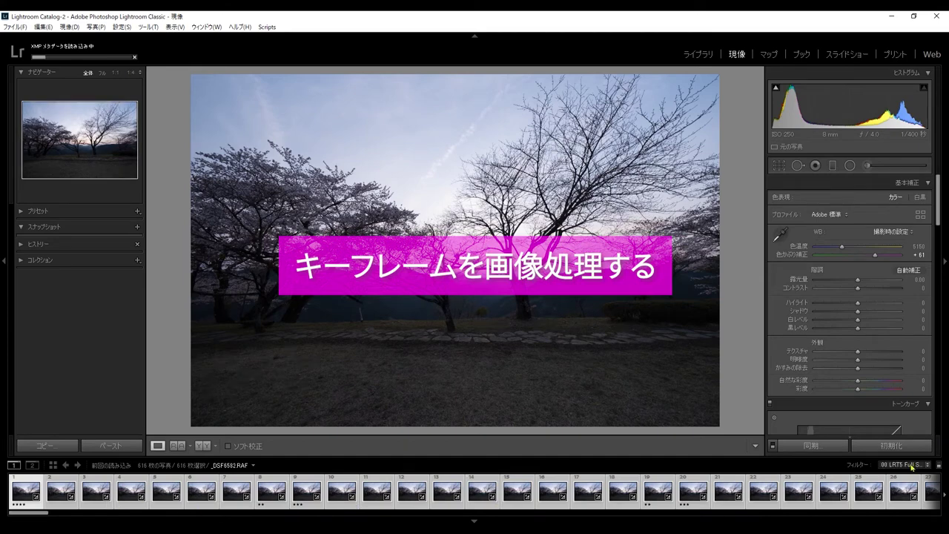
pyautogui.press('ctrl')
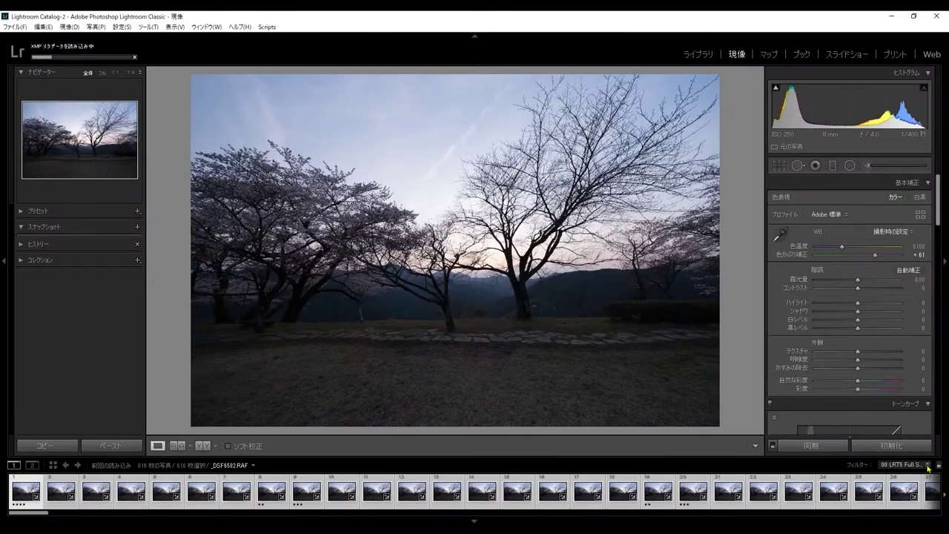
# Switch the filmstrip filter from 00 LRT5 Full Sequence to 01 LRT5 Keyframes.
pyautogui.click(926, 465)
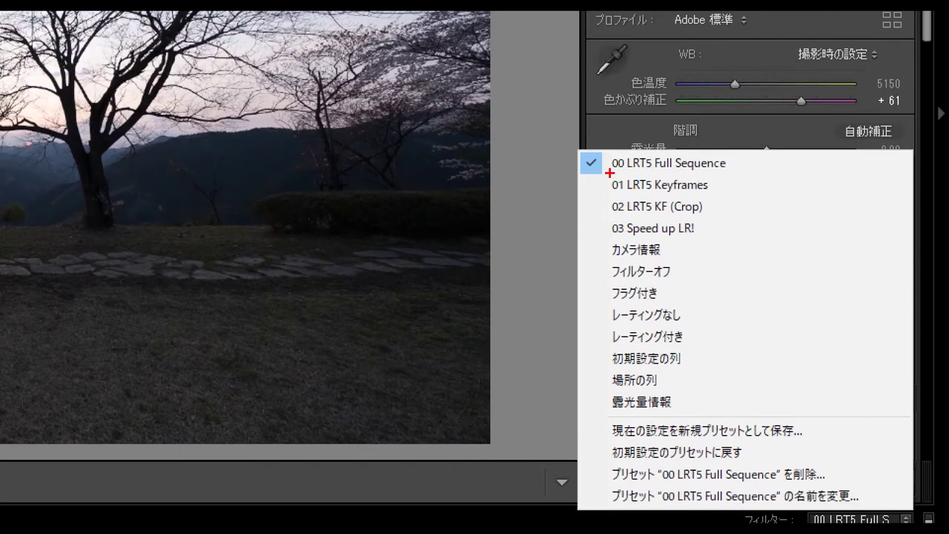
pyautogui.moveTo(609, 172); pyautogui.dragTo(734, 175)
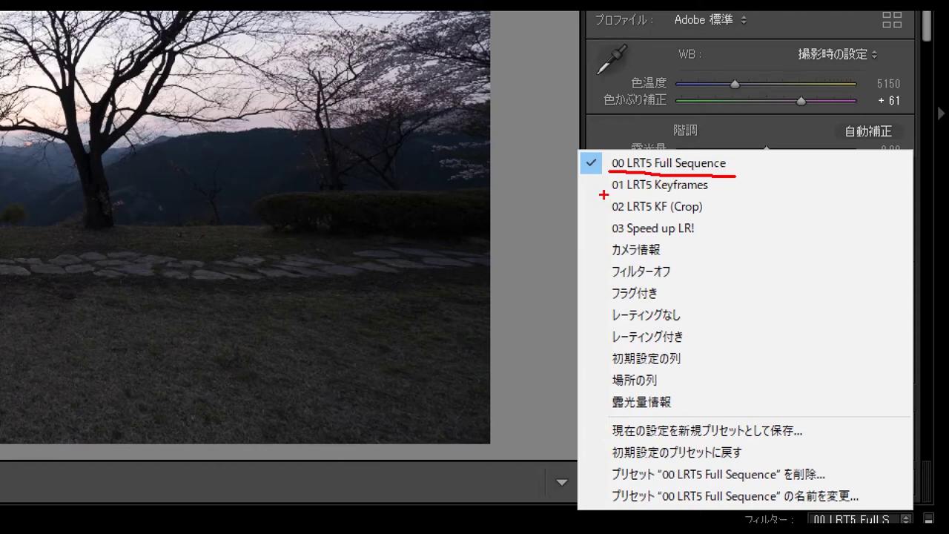
pyautogui.moveTo(607, 180)
pyautogui.mouseDown()
pyautogui.moveTo(697, 205)
pyautogui.moveTo(740, 203)
pyautogui.moveTo(740, 176)
pyautogui.mouseUp()
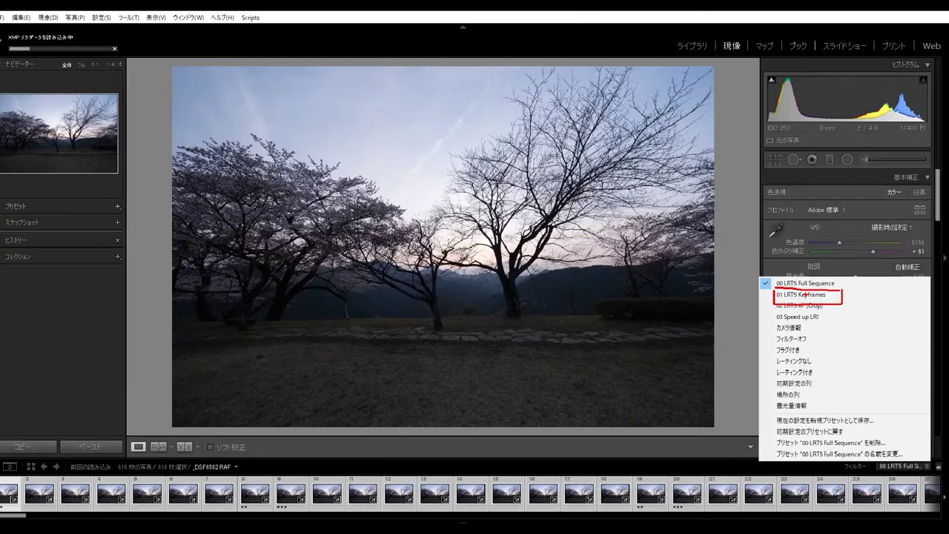
pyautogui.click(795, 402)
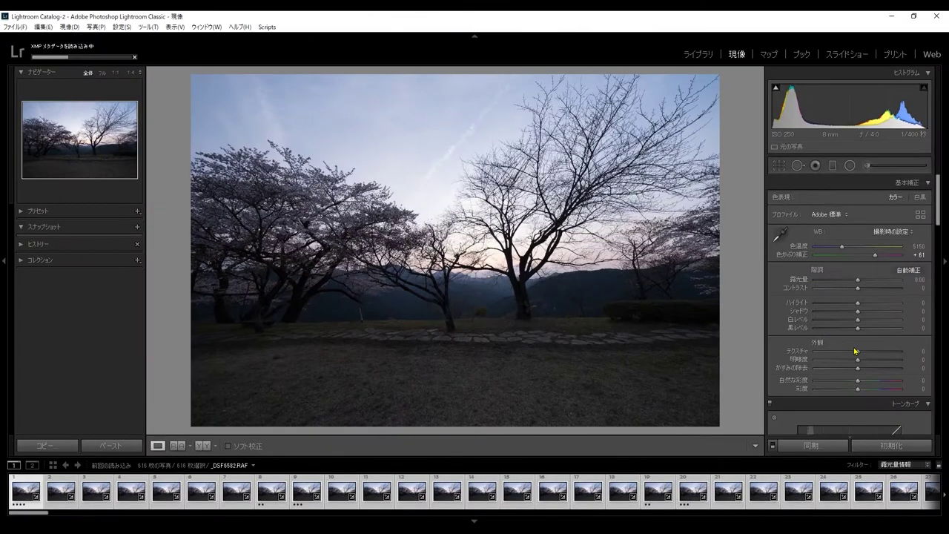
pyautogui.click(896, 465)
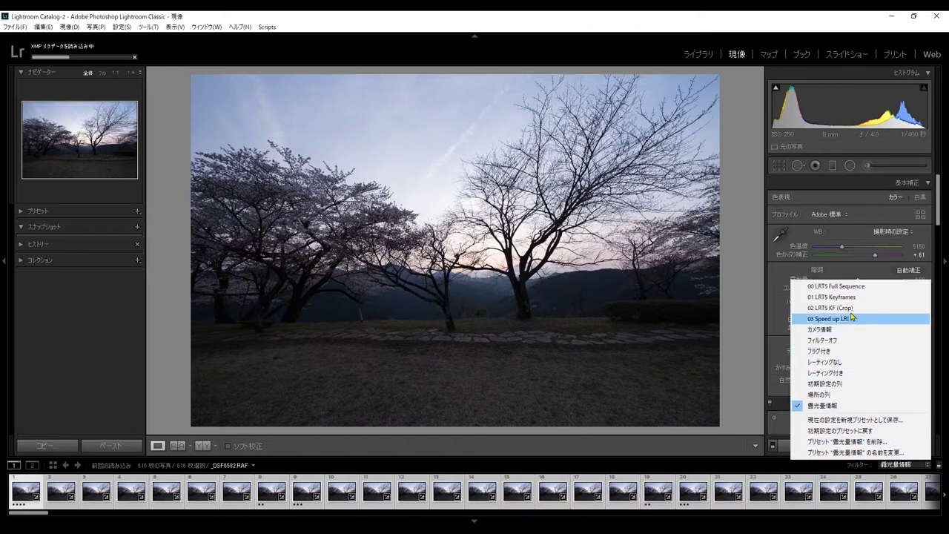
pyautogui.click(852, 299)
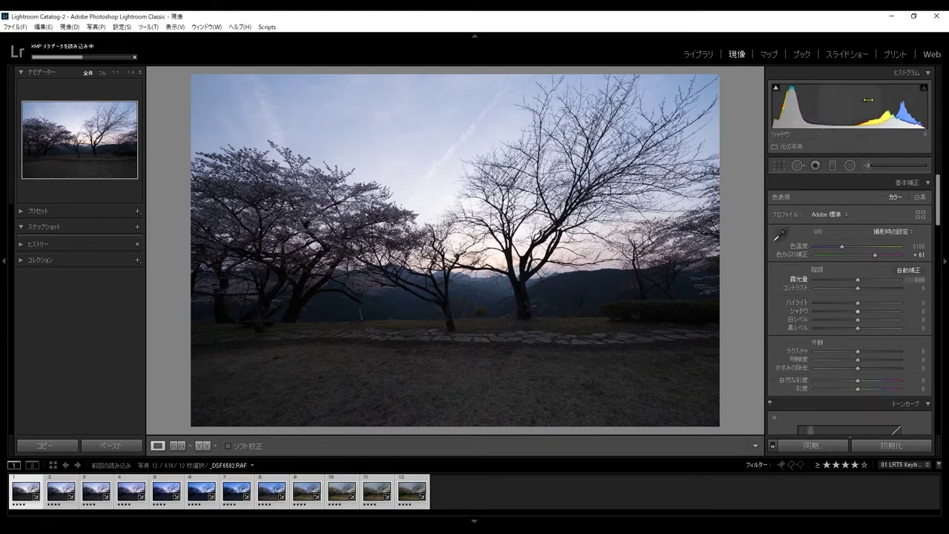
# Examine the histogram's dark-tone and bright-sky peaks, then drop Highlights to -100.
pyautogui.press('ctrl')
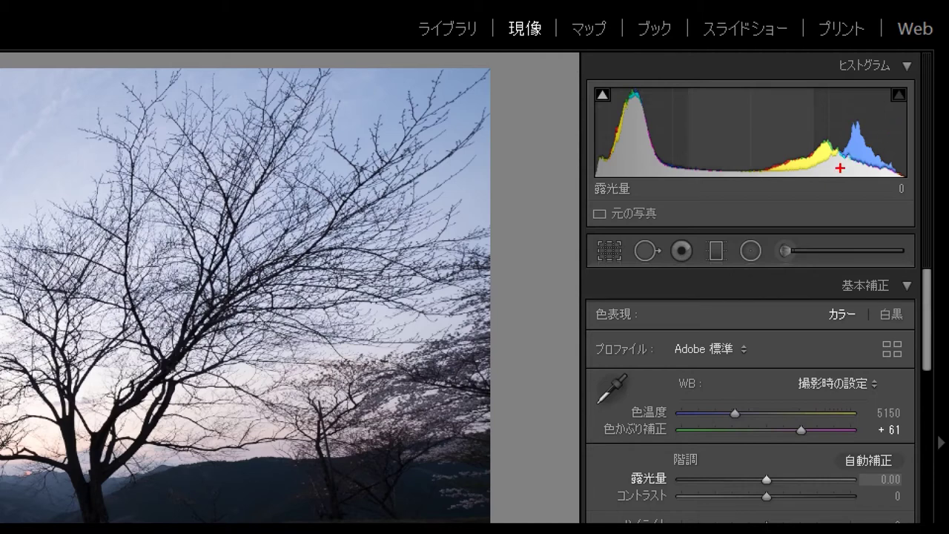
pyautogui.moveTo(597, 182)
pyautogui.mouseDown()
pyautogui.moveTo(571, 159)
pyautogui.moveTo(701, 74)
pyautogui.moveTo(667, 186)
pyautogui.mouseUp()
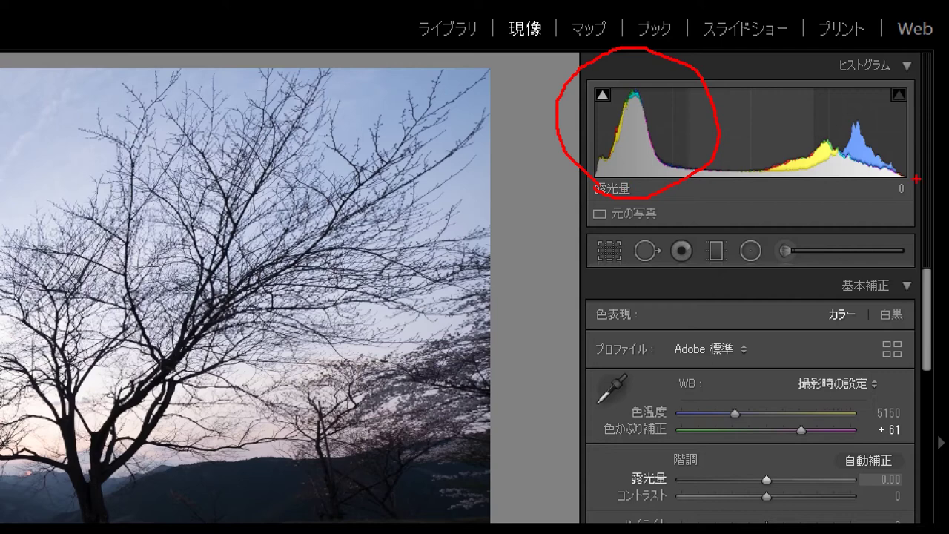
pyautogui.moveTo(900, 189)
pyautogui.mouseDown()
pyautogui.moveTo(794, 164)
pyautogui.moveTo(908, 163)
pyautogui.mouseUp()
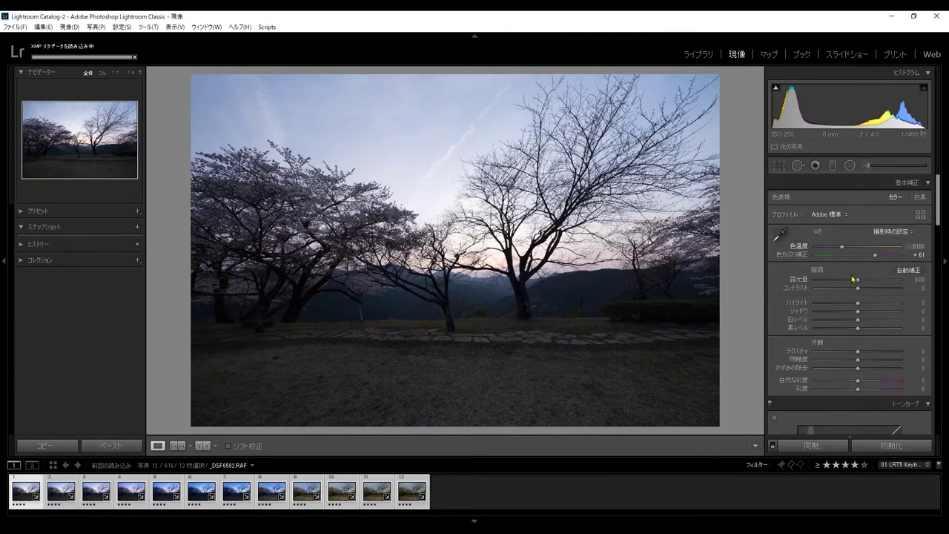
pyautogui.moveTo(857, 304); pyautogui.dragTo(800, 311)
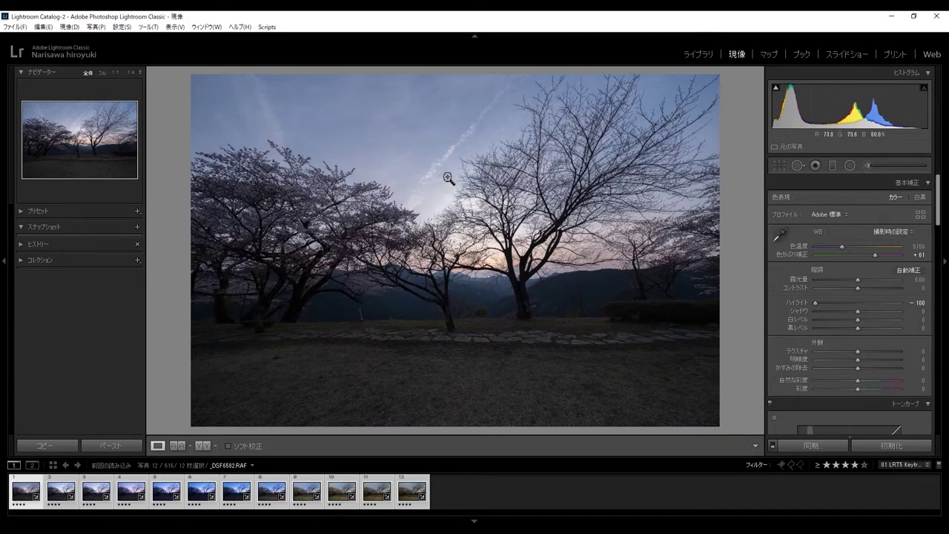
# Settle on Highlights −71, Shadows +59 and Exposure −0.52 after testing slider values.
pyautogui.moveTo(815, 303)
pyautogui.mouseDown()
pyautogui.moveTo(853, 309)
pyautogui.moveTo(780, 312)
pyautogui.mouseUp()
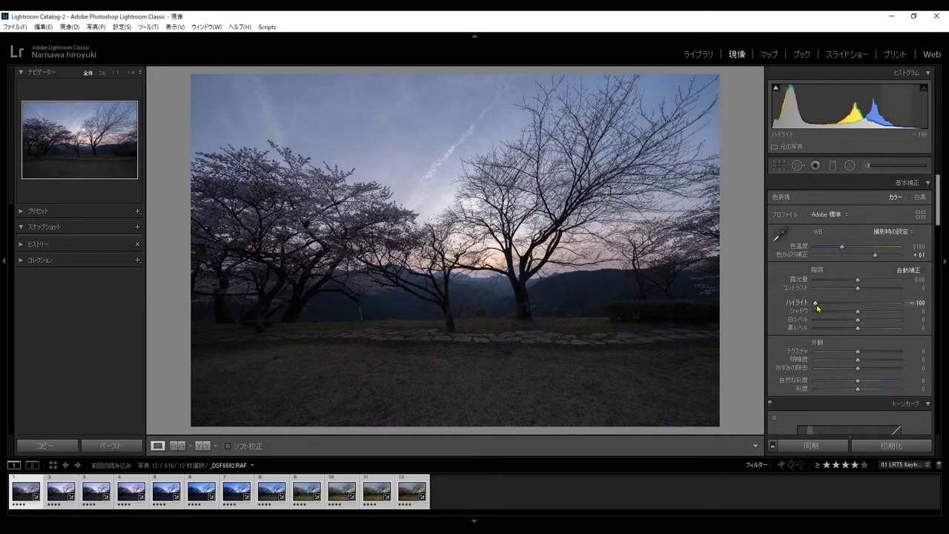
pyautogui.moveTo(815, 304)
pyautogui.mouseDown()
pyautogui.moveTo(854, 307)
pyautogui.moveTo(827, 312)
pyautogui.mouseUp()
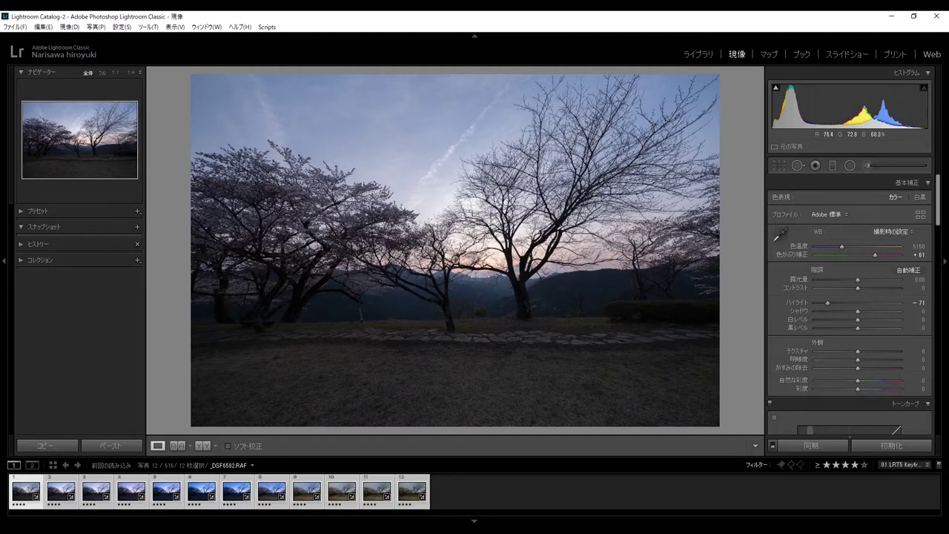
pyautogui.moveTo(827, 303); pyautogui.dragTo(828, 311)
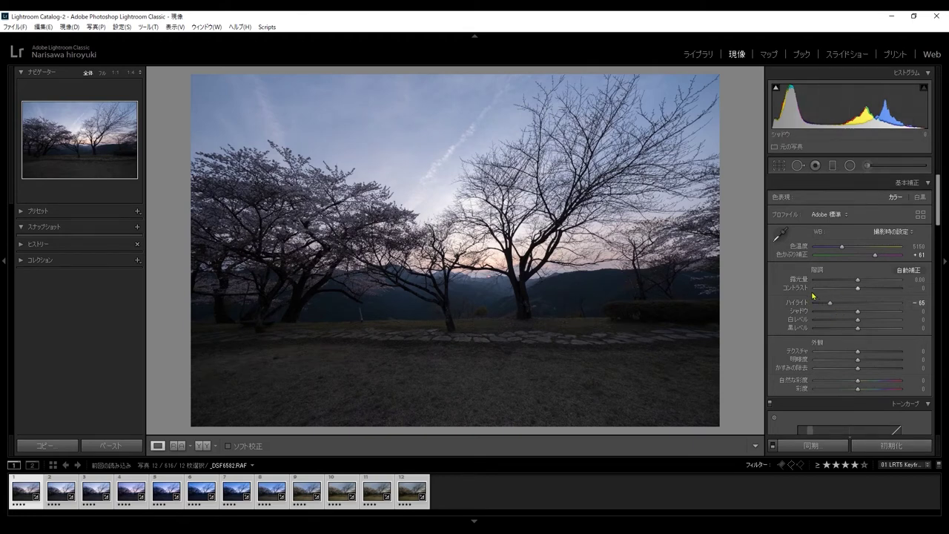
pyautogui.moveTo(858, 312); pyautogui.dragTo(885, 312)
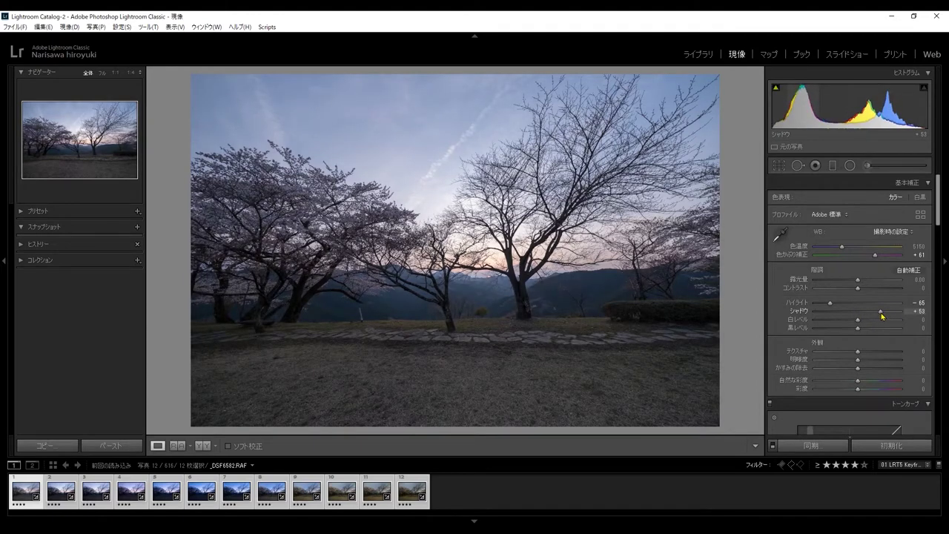
pyautogui.moveTo(810, 107); pyautogui.dragTo(801, 107)
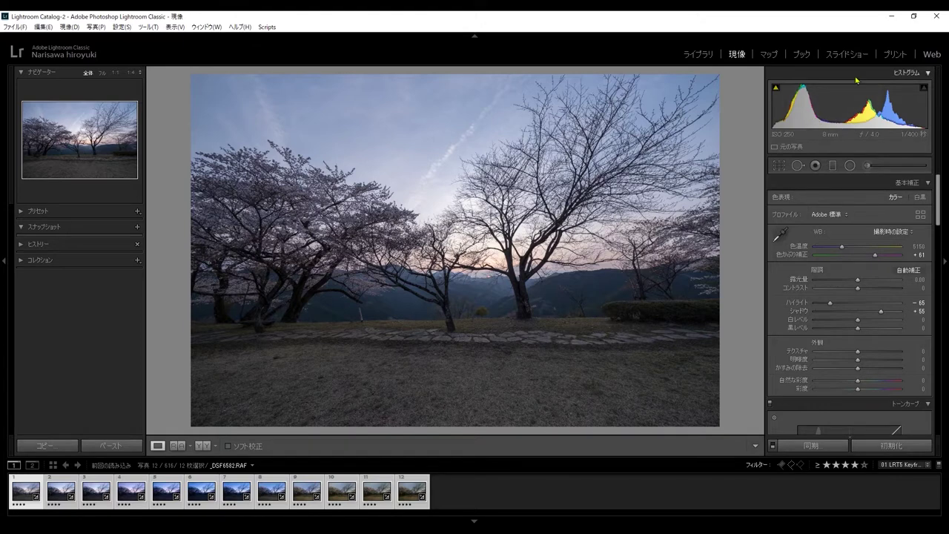
pyautogui.doubleClick(856, 304)
pyautogui.moveTo(880, 313); pyautogui.dragTo(857, 318)
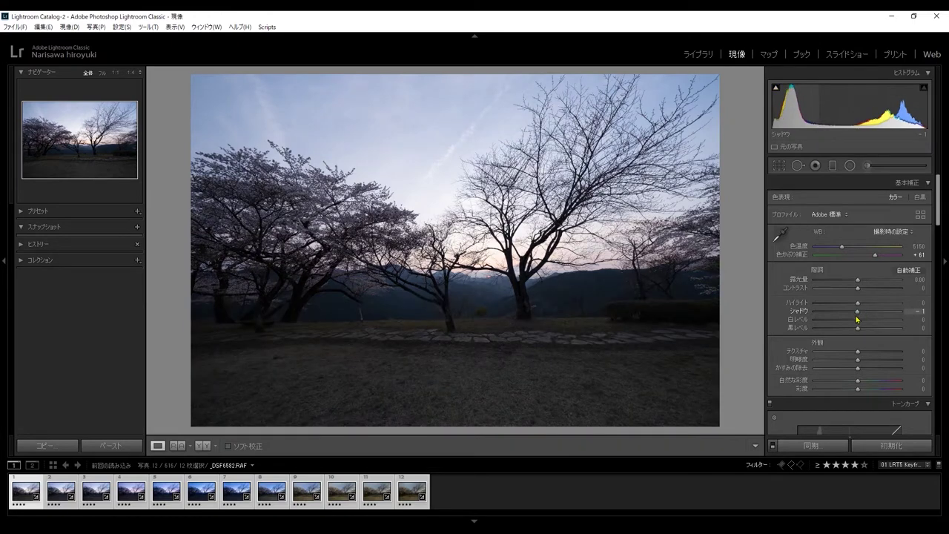
pyautogui.moveTo(857, 319); pyautogui.dragTo(856, 313)
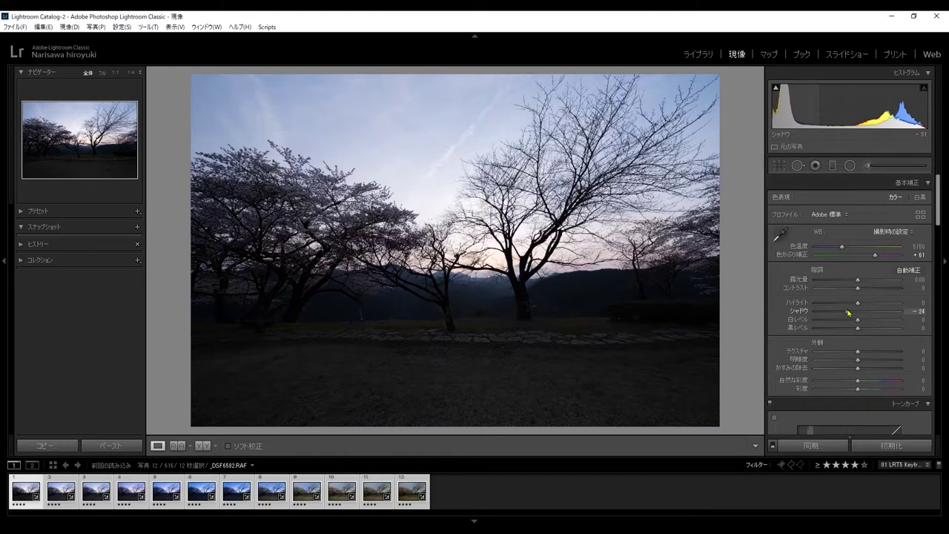
pyautogui.moveTo(858, 303)
pyautogui.mouseDown()
pyautogui.moveTo(827, 305)
pyautogui.moveTo(883, 312)
pyautogui.mouseUp()
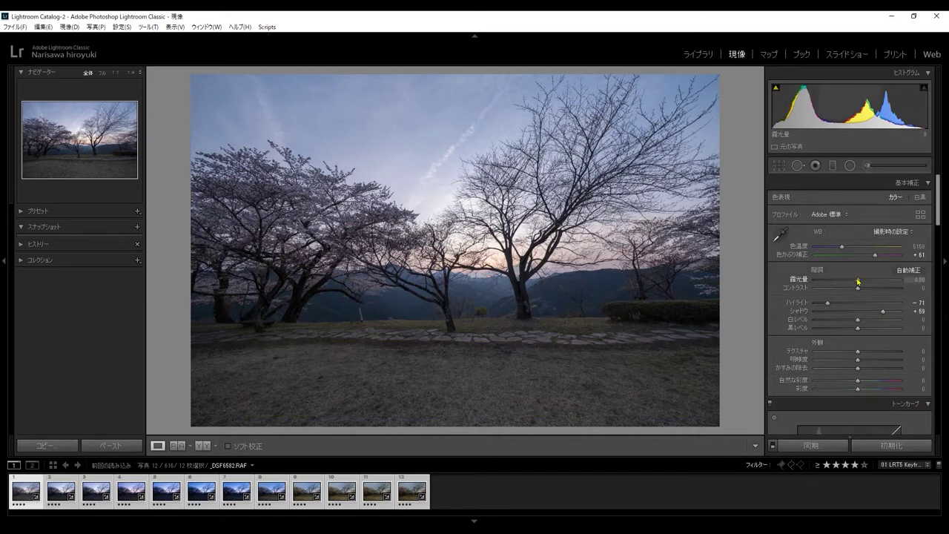
pyautogui.moveTo(858, 281); pyautogui.dragTo(853, 281)
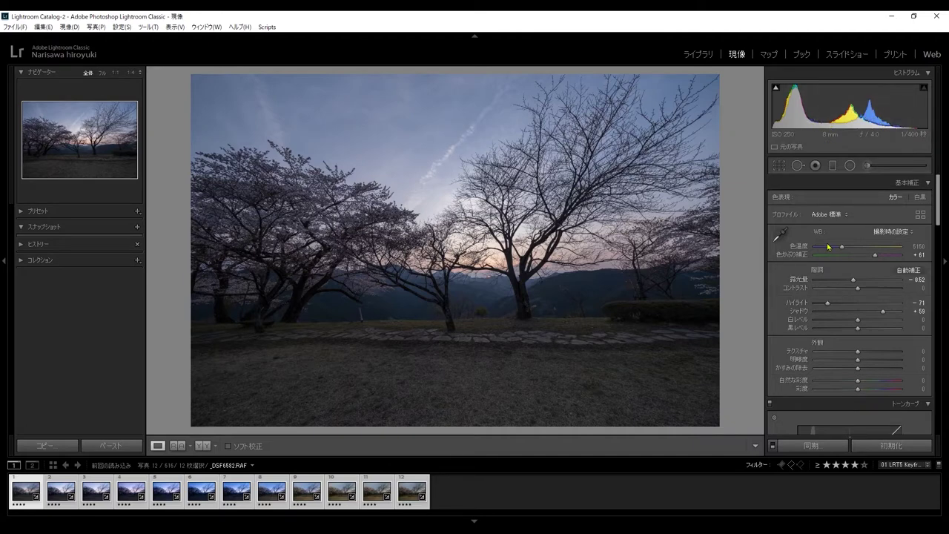
# Try the Auto and Daylight white balance presets, then return to As Shot.
pyautogui.click(893, 231)
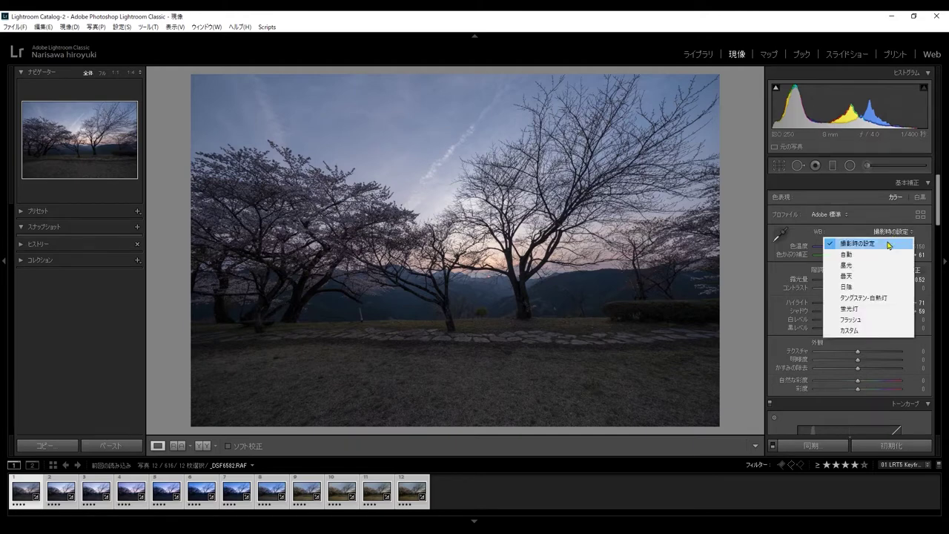
pyautogui.click(885, 255)
pyautogui.click(902, 232)
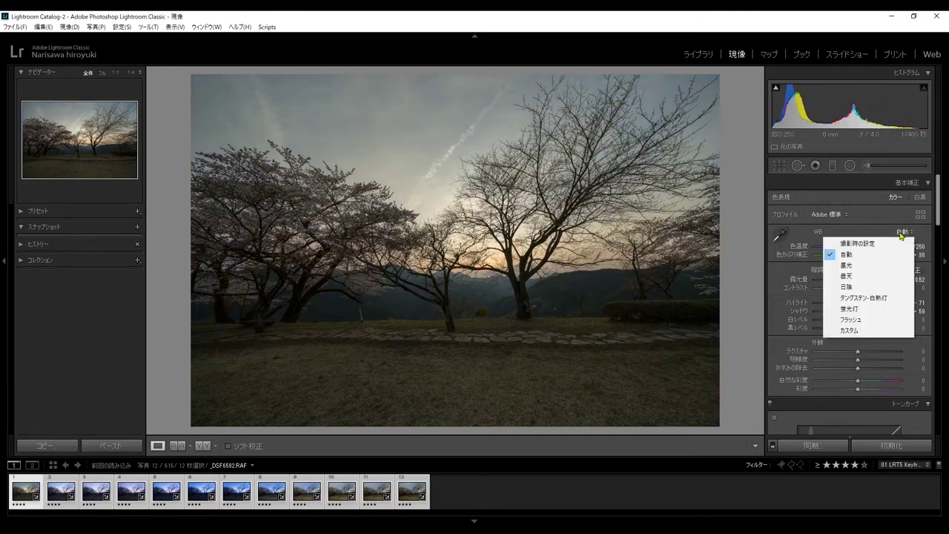
pyautogui.click(884, 266)
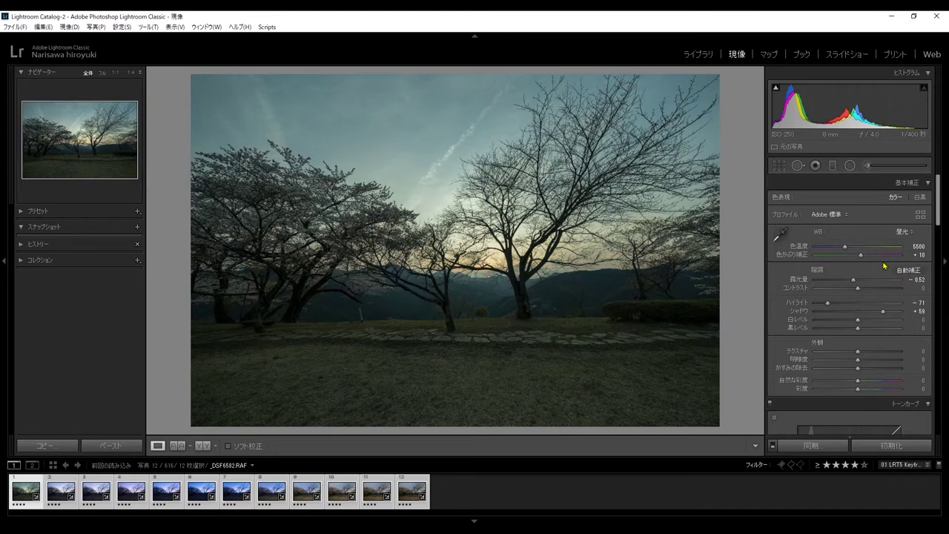
pyautogui.click(902, 232)
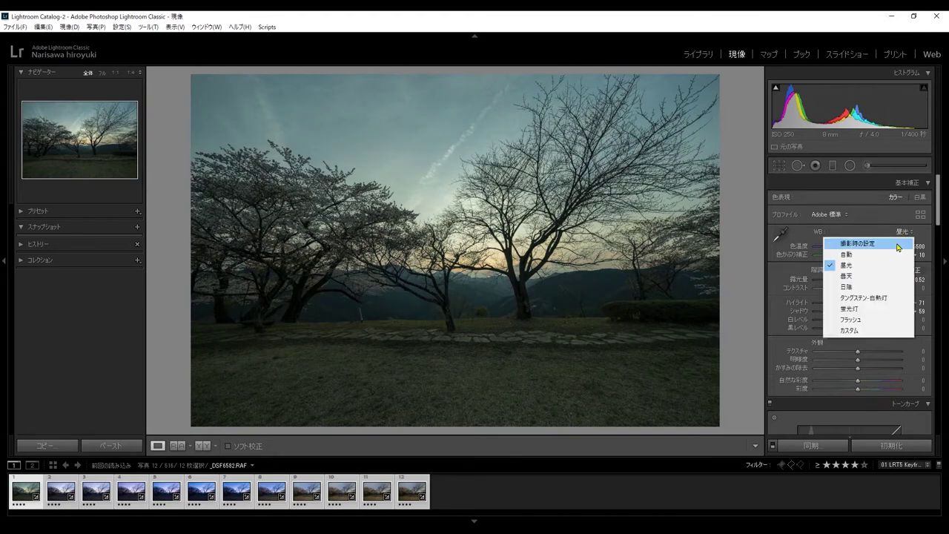
pyautogui.click(898, 245)
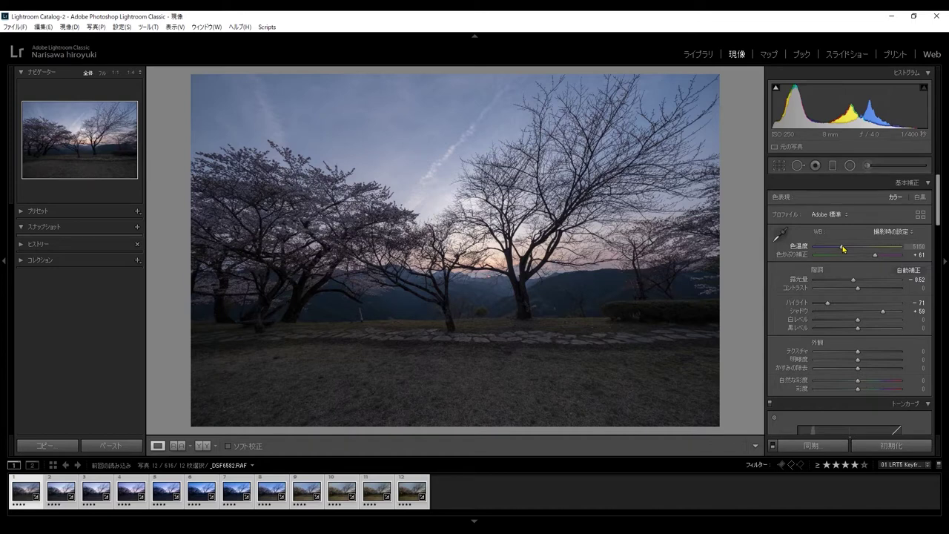
# Set Temp to 6302 and Tint to +58, and raise Clarity to +38.
pyautogui.moveTo(842, 249)
pyautogui.mouseDown()
pyautogui.moveTo(875, 251)
pyautogui.moveTo(852, 249)
pyautogui.mouseUp()
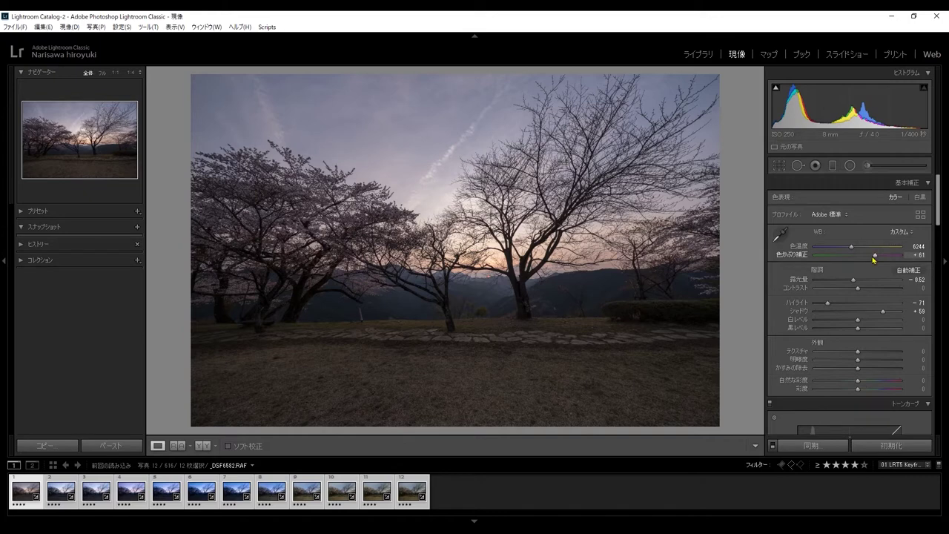
pyautogui.moveTo(875, 256); pyautogui.dragTo(875, 261)
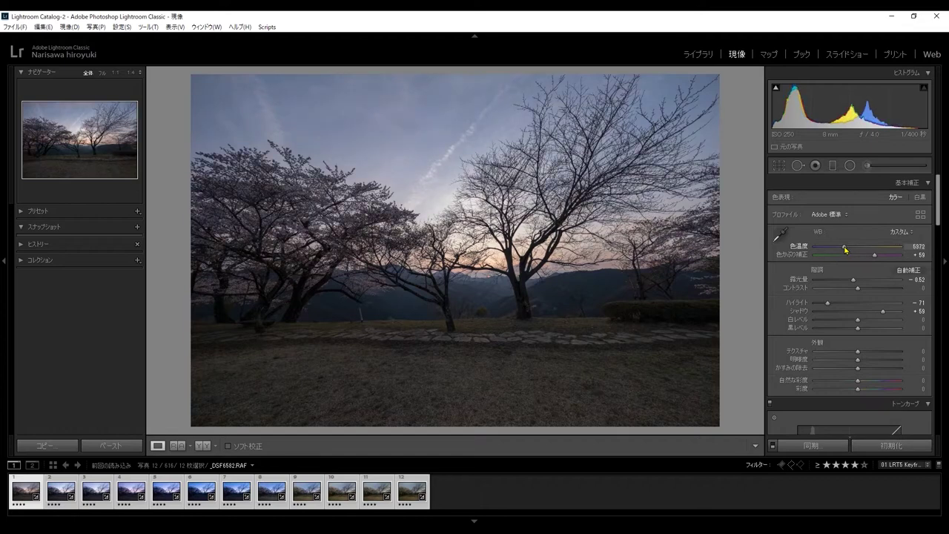
pyautogui.moveTo(852, 250); pyautogui.dragTo(854, 250)
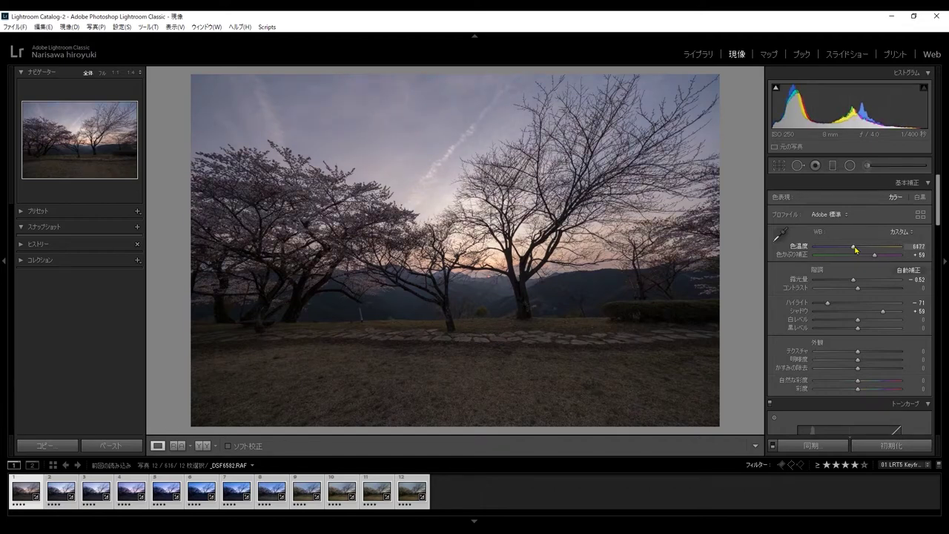
pyautogui.moveTo(863, 248); pyautogui.dragTo(875, 250)
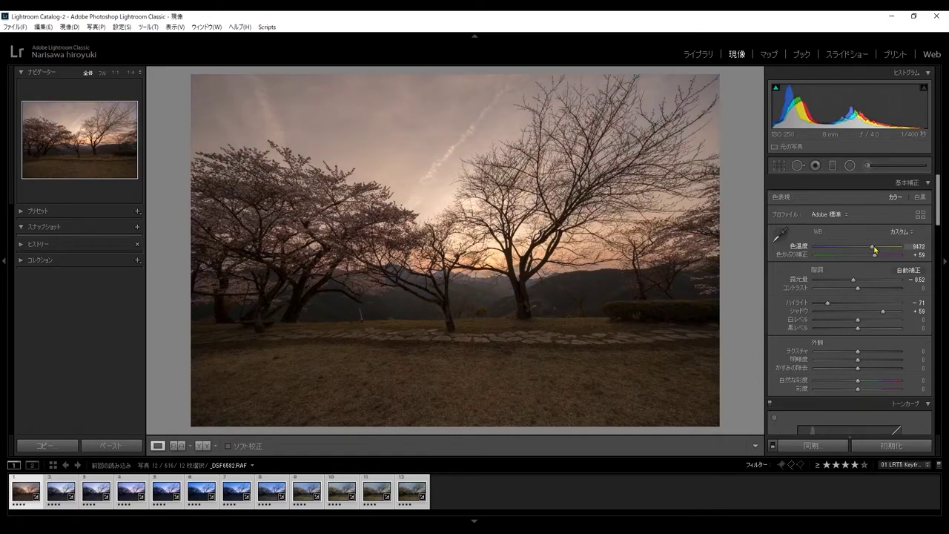
pyautogui.moveTo(873, 249)
pyautogui.mouseDown()
pyautogui.moveTo(830, 249)
pyautogui.moveTo(875, 252)
pyautogui.mouseUp()
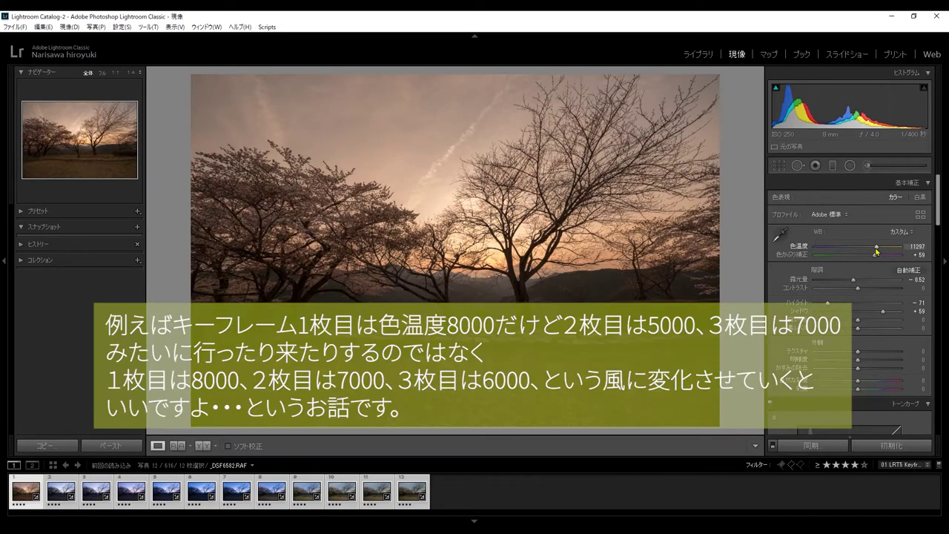
pyautogui.moveTo(877, 249)
pyautogui.mouseDown()
pyautogui.moveTo(854, 251)
pyautogui.moveTo(870, 252)
pyautogui.mouseUp()
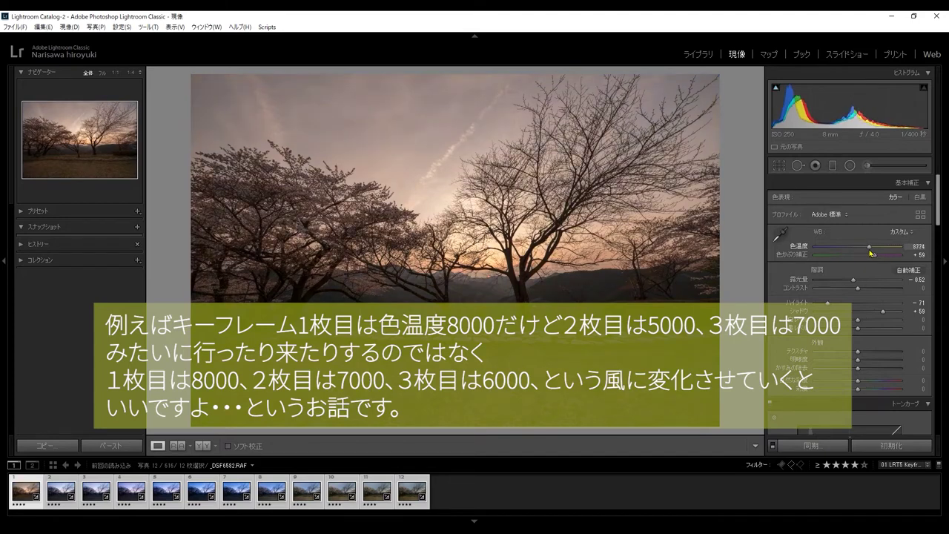
pyautogui.moveTo(870, 250); pyautogui.dragTo(852, 251)
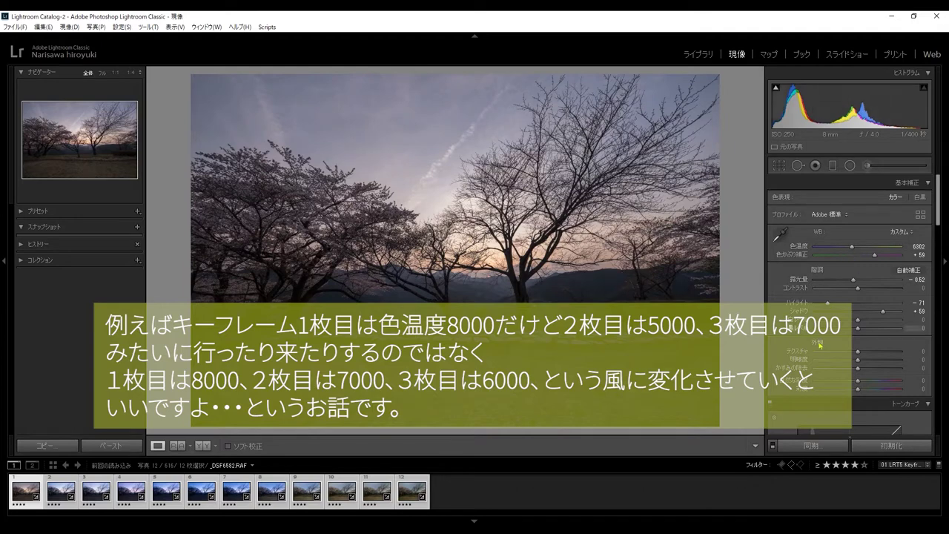
pyautogui.moveTo(857, 363); pyautogui.dragTo(874, 362)
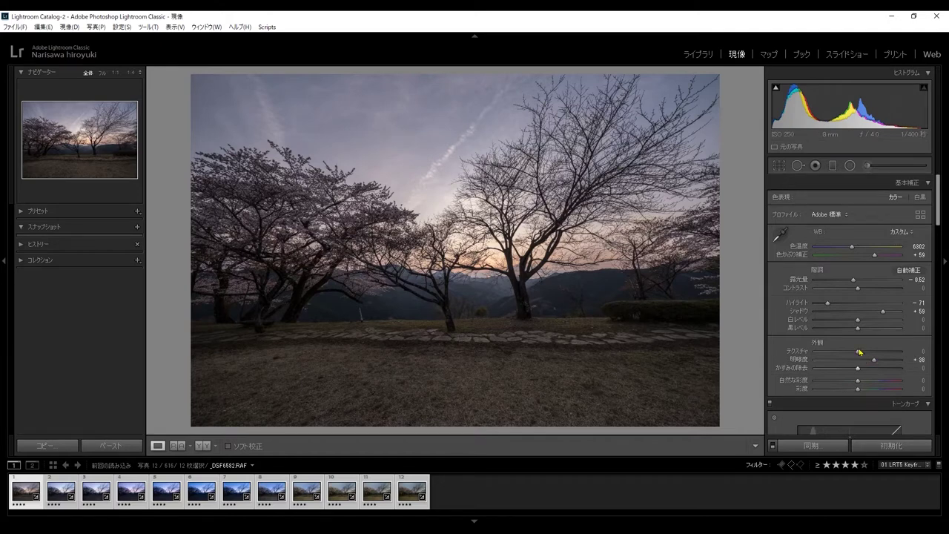
# Leave Dehaze at 0, set Vibrance to +33 and Saturation to +15.
pyautogui.moveTo(857, 370)
pyautogui.mouseDown()
pyautogui.moveTo(832, 371)
pyautogui.moveTo(858, 373)
pyautogui.mouseUp()
pyautogui.moveTo(858, 383); pyautogui.dragTo(872, 384)
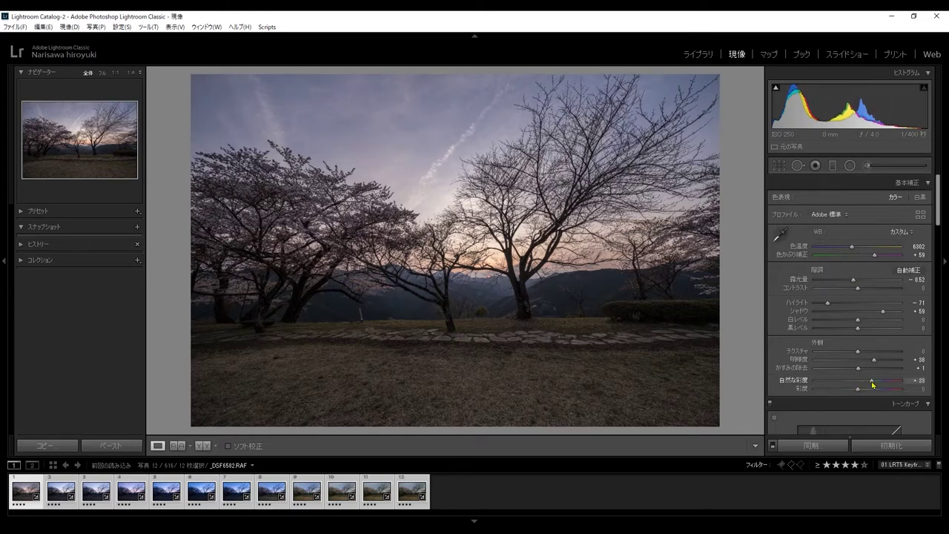
pyautogui.moveTo(857, 389); pyautogui.dragTo(863, 389)
# Move the foreground graduated filter up to the horizon and set its Shadows to 23.
pyautogui.click(833, 165)
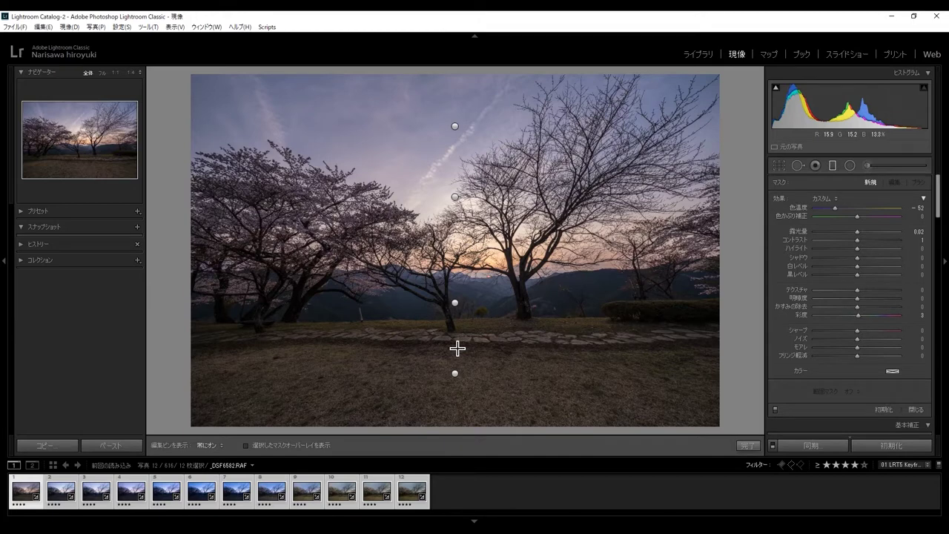
pyautogui.click(455, 302)
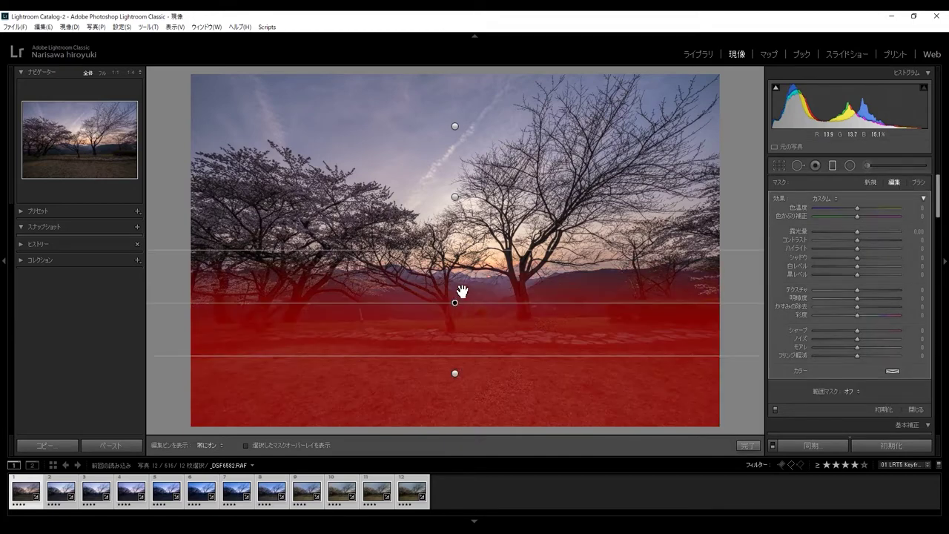
pyautogui.moveTo(457, 301); pyautogui.dragTo(459, 279)
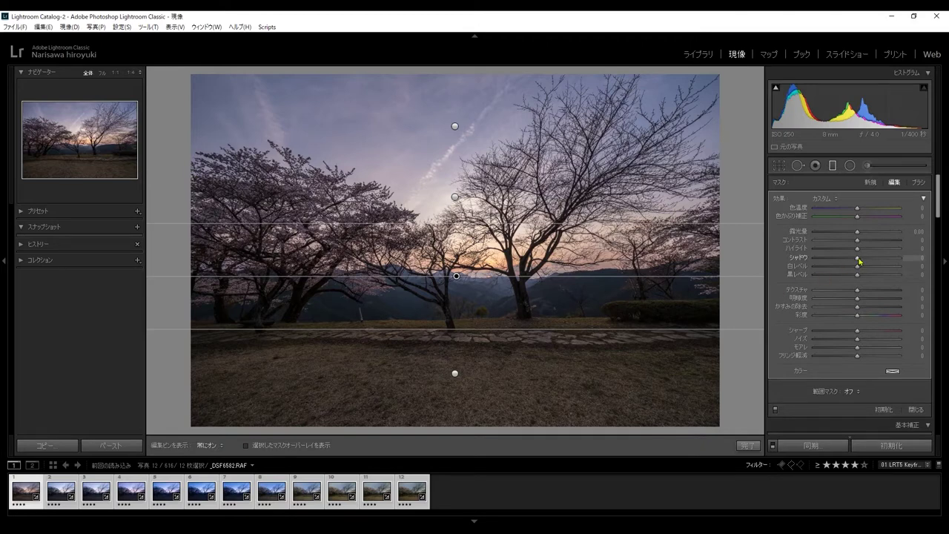
pyautogui.moveTo(857, 259)
pyautogui.mouseDown()
pyautogui.moveTo(875, 259)
pyautogui.moveTo(865, 259)
pyautogui.mouseUp()
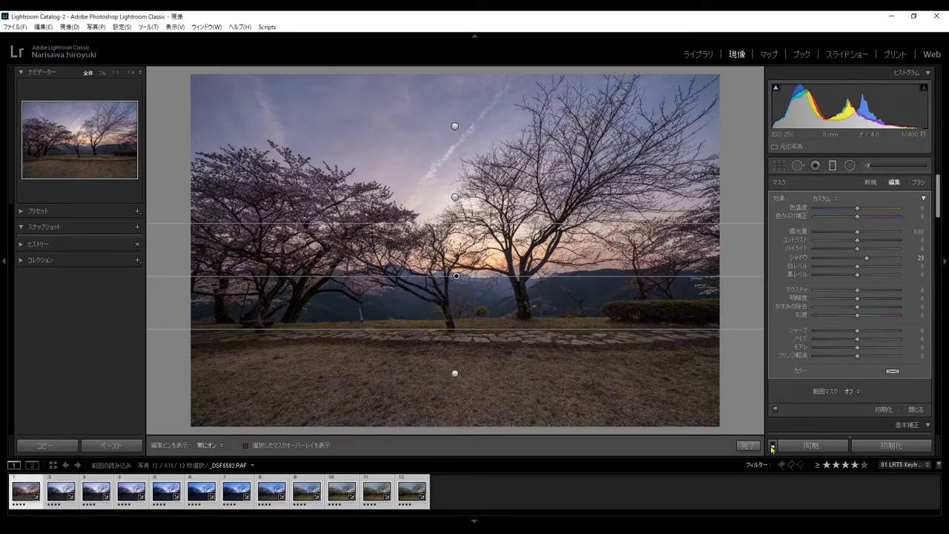
pyautogui.click(747, 445)
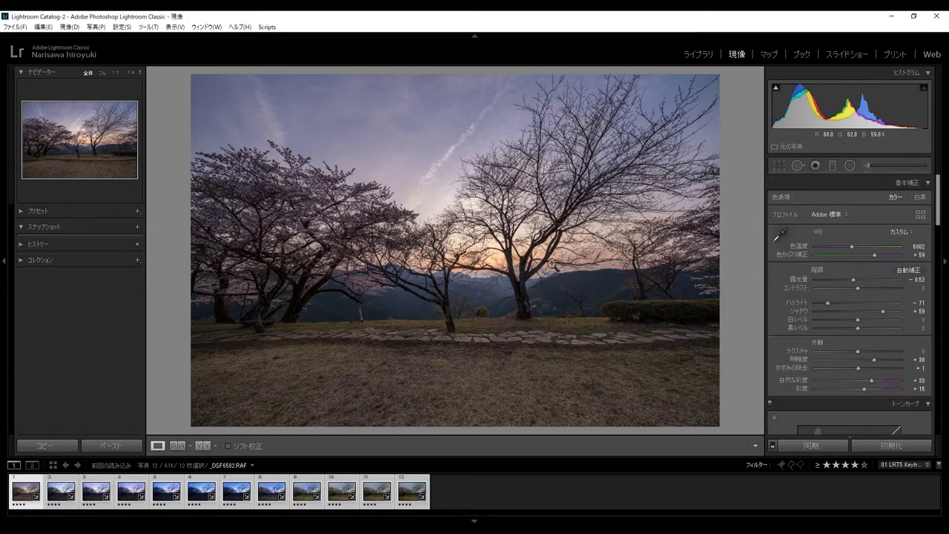
# Add a graduated filter and drag it over the horizon, extending its lower edge into the ground.
pyautogui.click(832, 165)
pyautogui.click(456, 198)
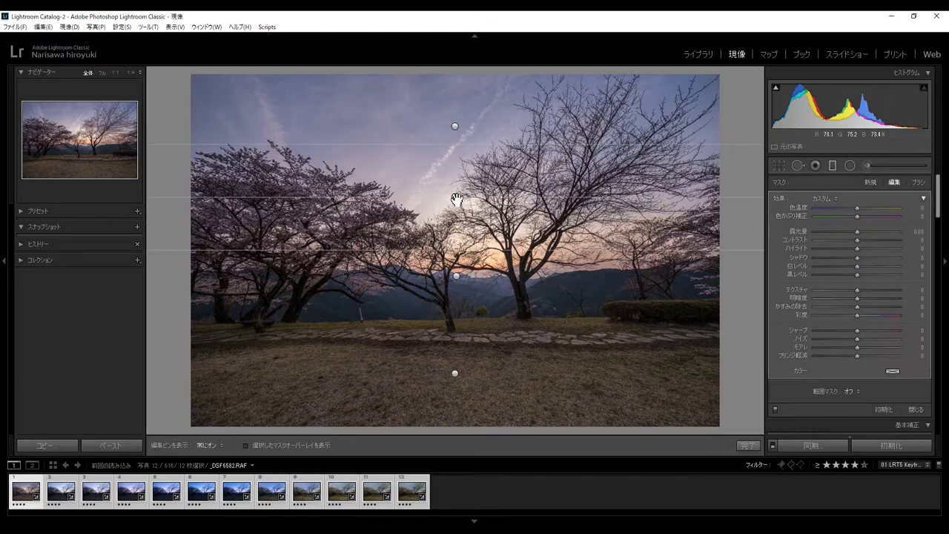
pyautogui.moveTo(455, 198); pyautogui.dragTo(453, 264)
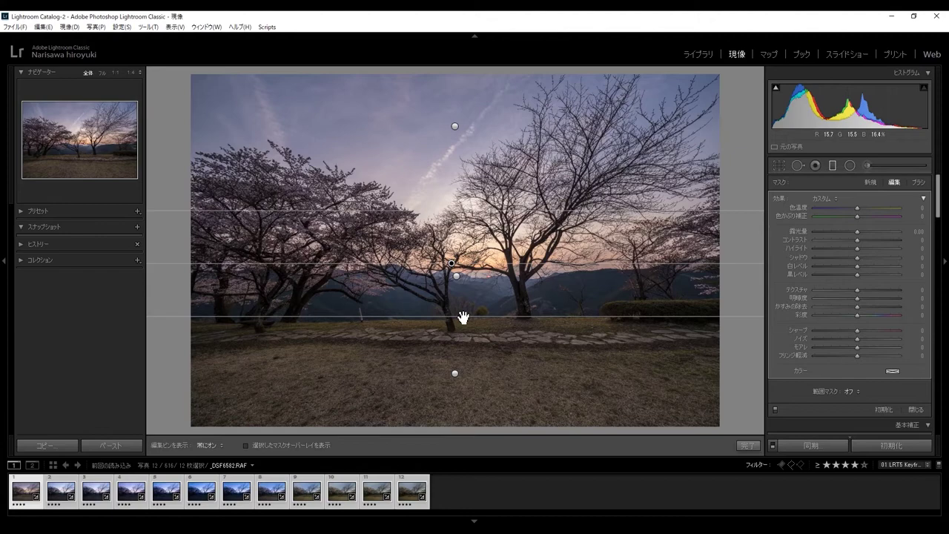
pyautogui.moveTo(461, 317); pyautogui.dragTo(460, 374)
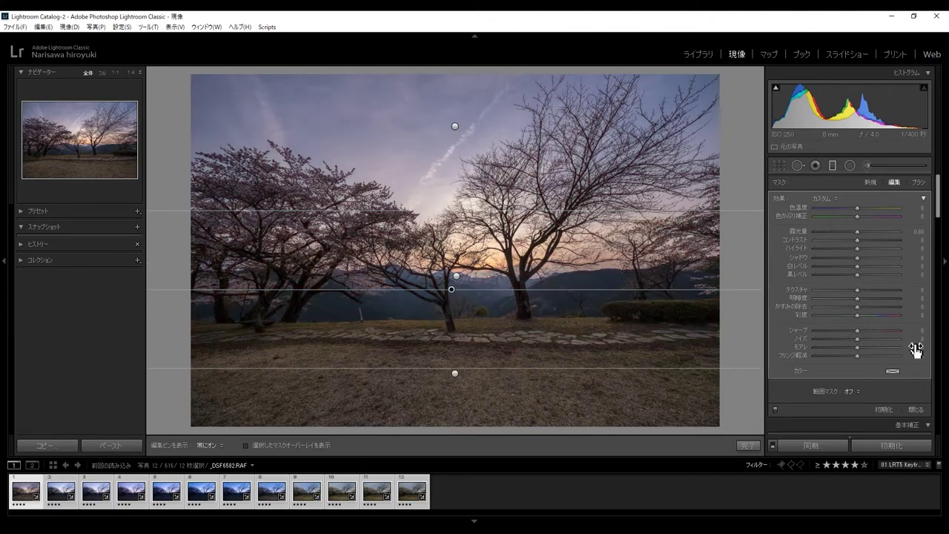
# Give the filter Saturation 26, Clarity 20, slight warmth and Tint 0, then finish.
pyautogui.moveTo(858, 318); pyautogui.dragTo(869, 318)
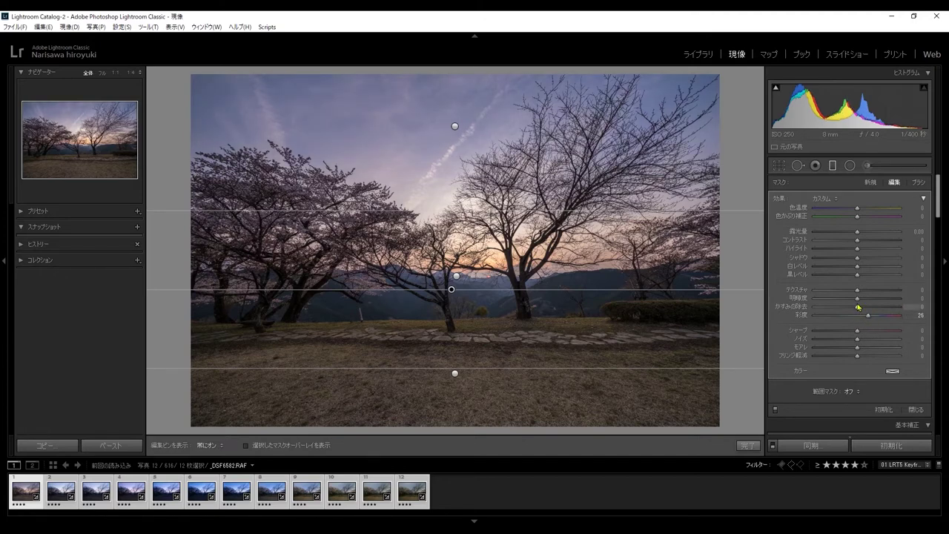
pyautogui.moveTo(857, 298); pyautogui.dragTo(866, 300)
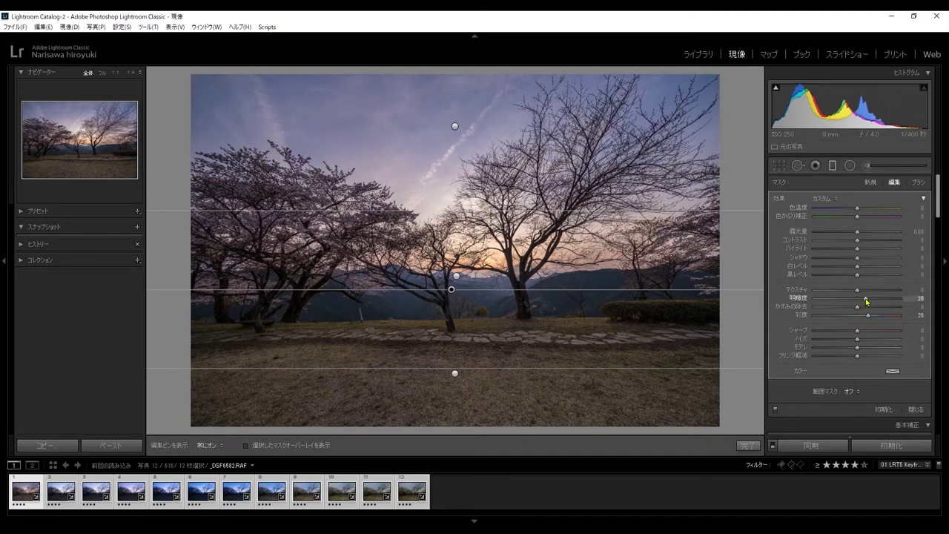
pyautogui.moveTo(859, 209); pyautogui.dragTo(862, 209)
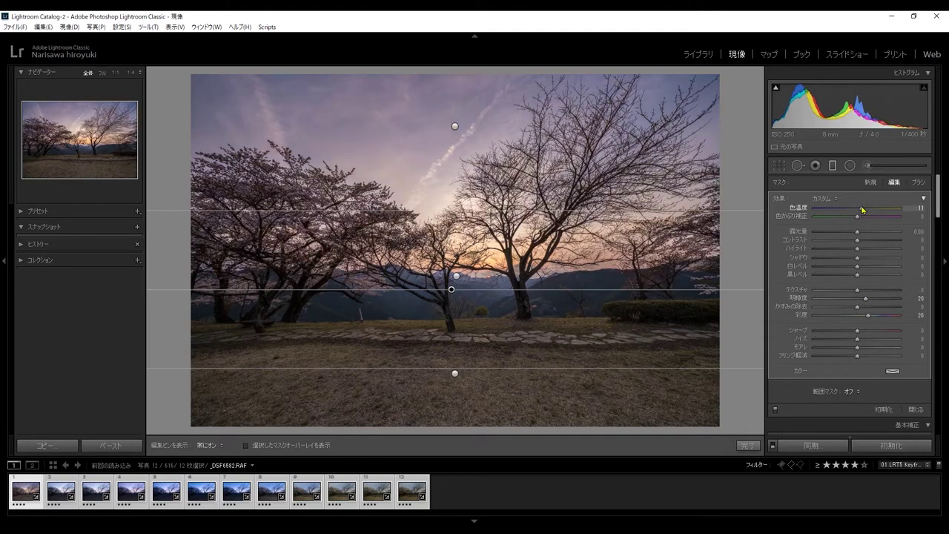
pyautogui.moveTo(858, 215); pyautogui.dragTo(859, 219)
pyautogui.click(918, 216)
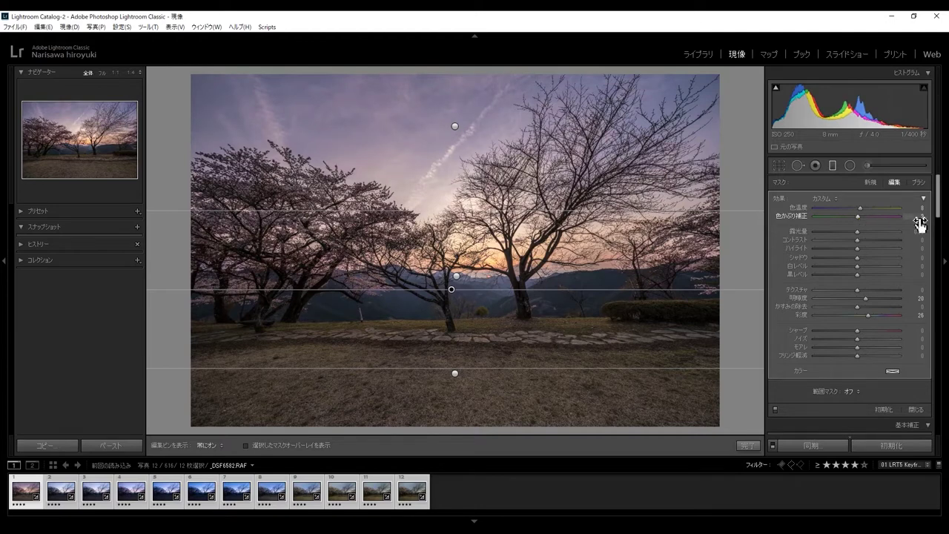
pyautogui.write('0')
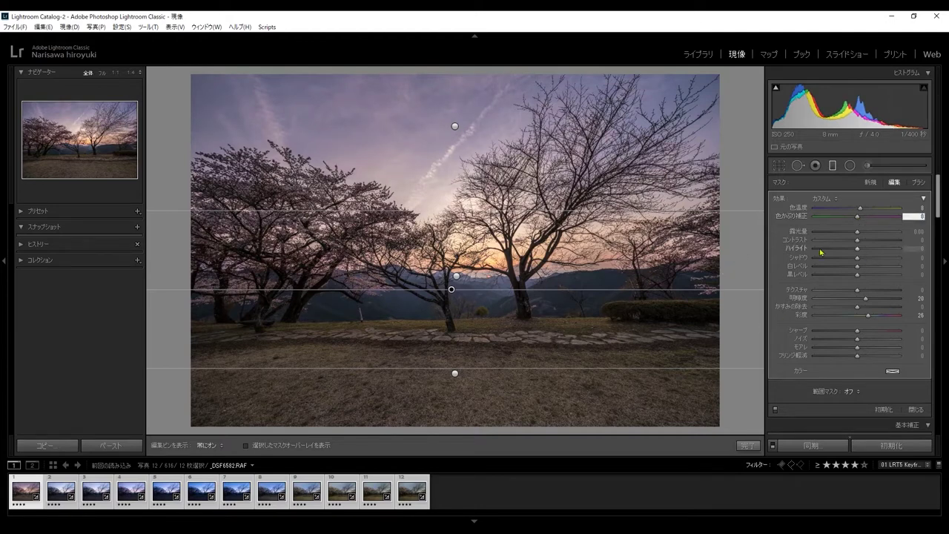
pyautogui.press('Return')
pyautogui.moveTo(861, 213); pyautogui.dragTo(862, 213)
pyautogui.click(747, 445)
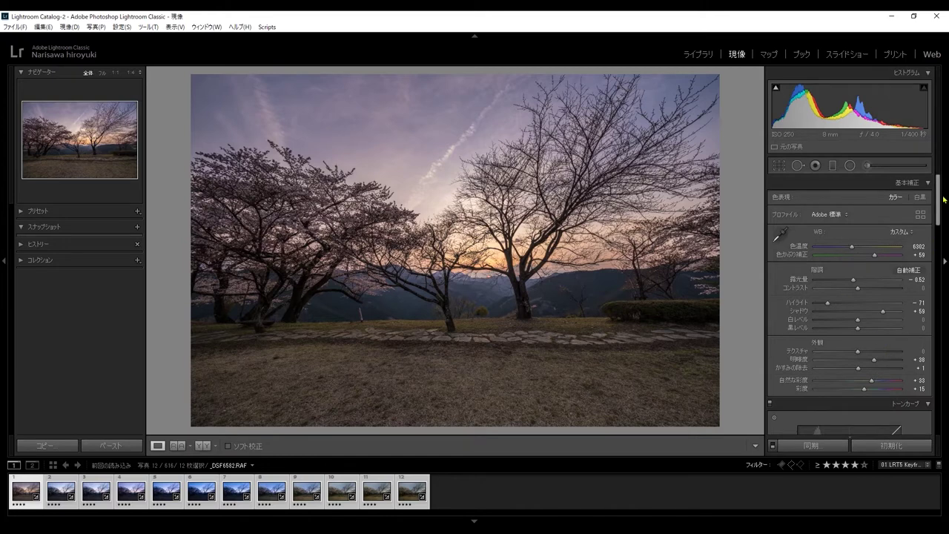
# Scroll to the Detail panel and compare Sharpening Amount at 1:1 on the stone path, settling near 28.
pyautogui.moveTo(939, 196); pyautogui.dragTo(939, 238)
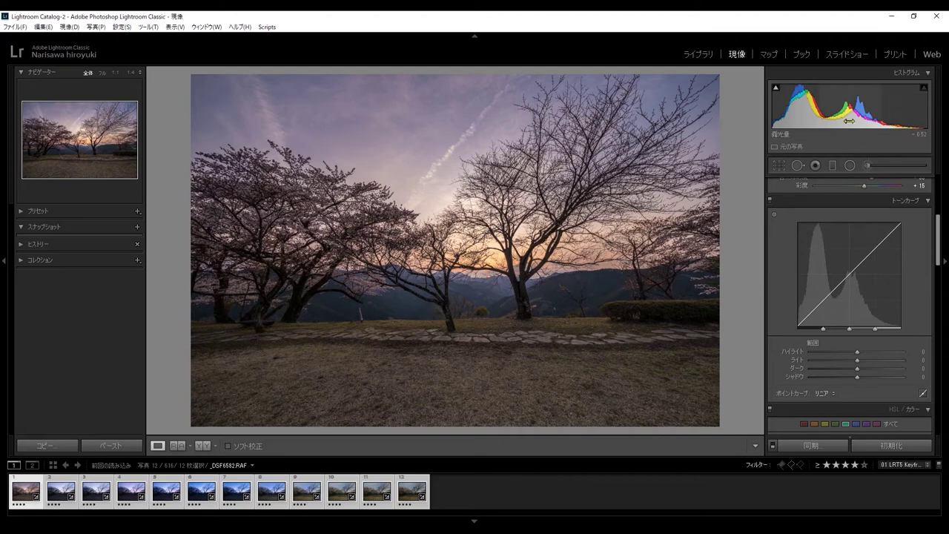
pyautogui.moveTo(940, 248); pyautogui.dragTo(939, 311)
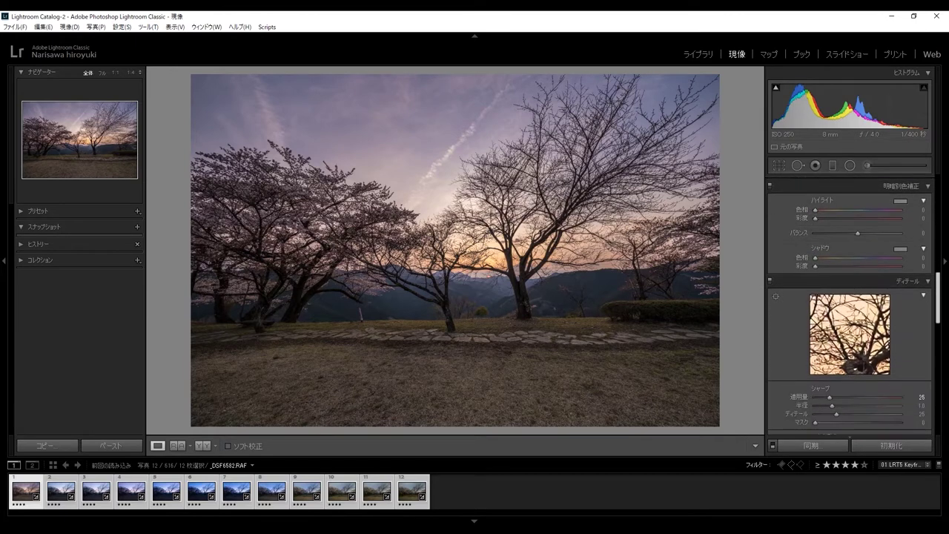
pyautogui.scroll(-2, 850, 304)
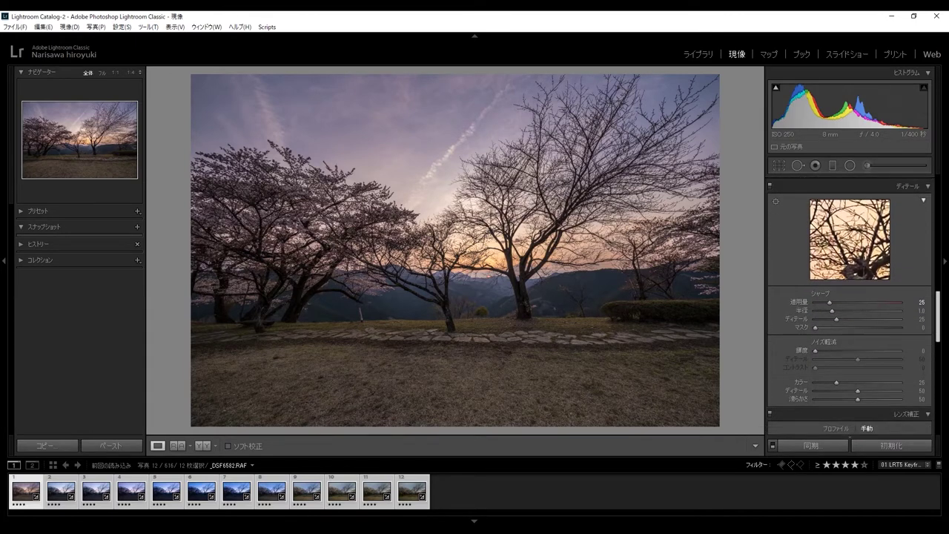
pyautogui.moveTo(815, 305)
pyautogui.mouseDown()
pyautogui.moveTo(796, 306)
pyautogui.moveTo(881, 304)
pyautogui.mouseUp()
pyautogui.press('z')
pyautogui.moveTo(897, 304)
pyautogui.mouseDown()
pyautogui.moveTo(802, 303)
pyautogui.moveTo(884, 301)
pyautogui.mouseUp()
pyautogui.moveTo(816, 302)
pyautogui.mouseDown()
pyautogui.moveTo(860, 302)
pyautogui.moveTo(808, 304)
pyautogui.moveTo(848, 302)
pyautogui.mouseUp()
pyautogui.click(600, 302)
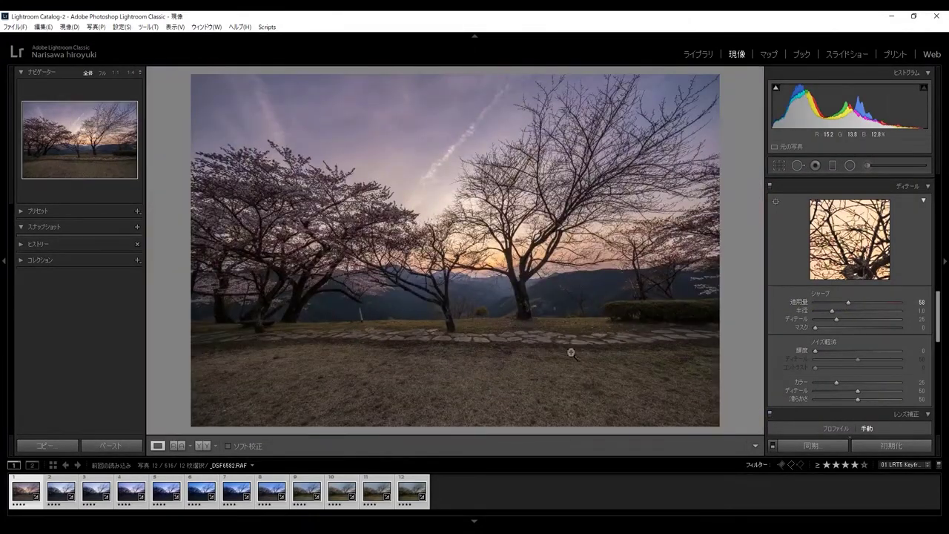
pyautogui.click(567, 349)
pyautogui.moveTo(848, 302)
pyautogui.mouseDown()
pyautogui.moveTo(838, 315)
pyautogui.moveTo(828, 311)
pyautogui.mouseUp()
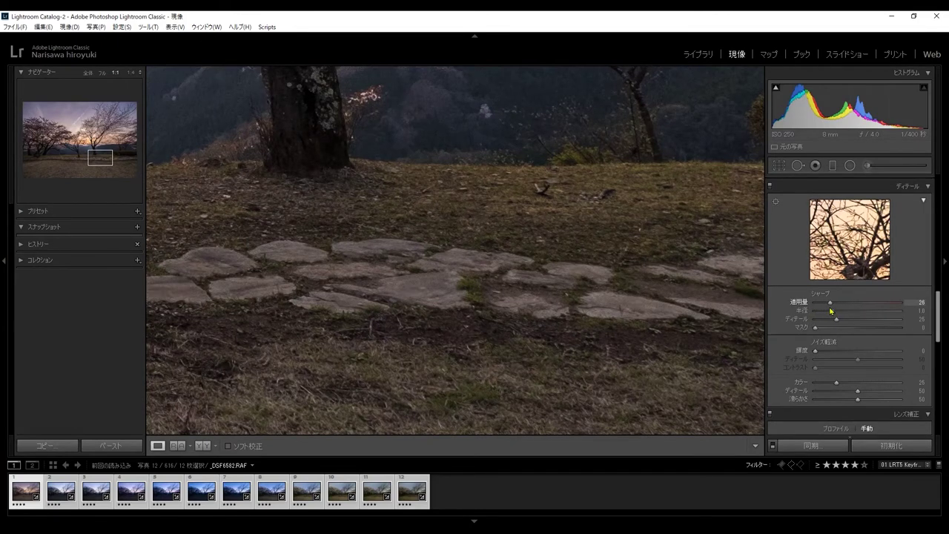
# Lower Sharpening Amount to 26 and raise colour noise reduction to about 48.
pyautogui.moveTo(832, 310); pyautogui.dragTo(831, 311)
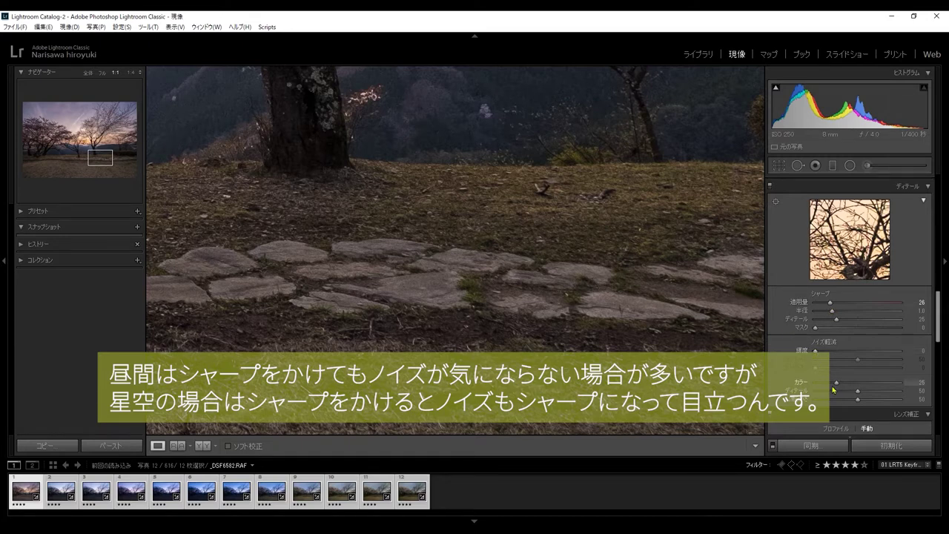
pyautogui.moveTo(836, 383); pyautogui.dragTo(857, 386)
pyautogui.click(597, 268)
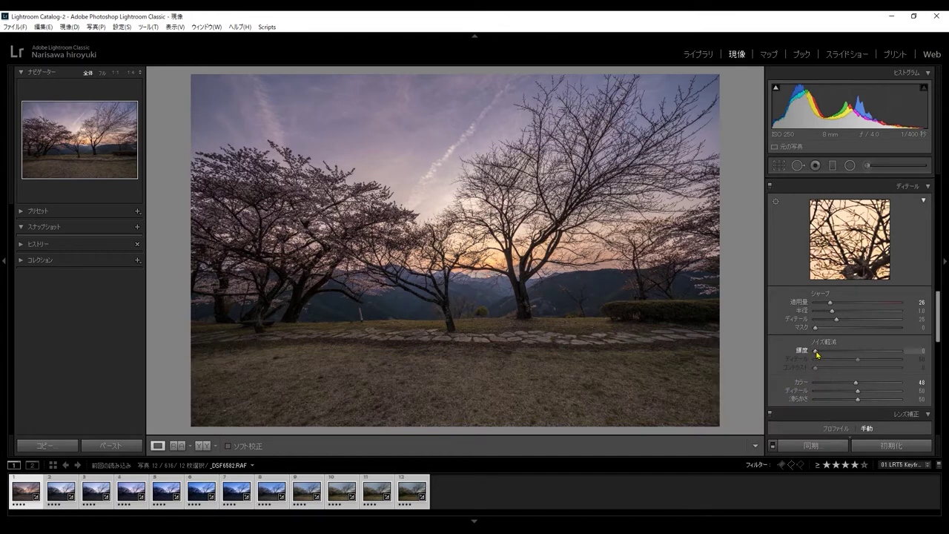
# Set Luminance noise reduction to 50 and Color to 50, checking the stone path at 1:1.
pyautogui.moveTo(816, 350); pyautogui.dragTo(831, 357)
pyautogui.moveTo(831, 357); pyautogui.dragTo(854, 359)
pyautogui.click(573, 335)
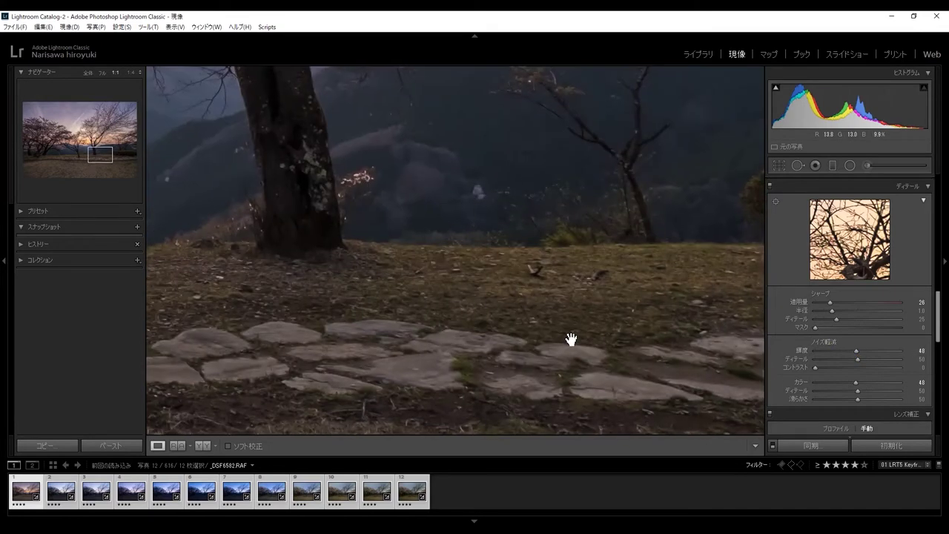
pyautogui.click(571, 339)
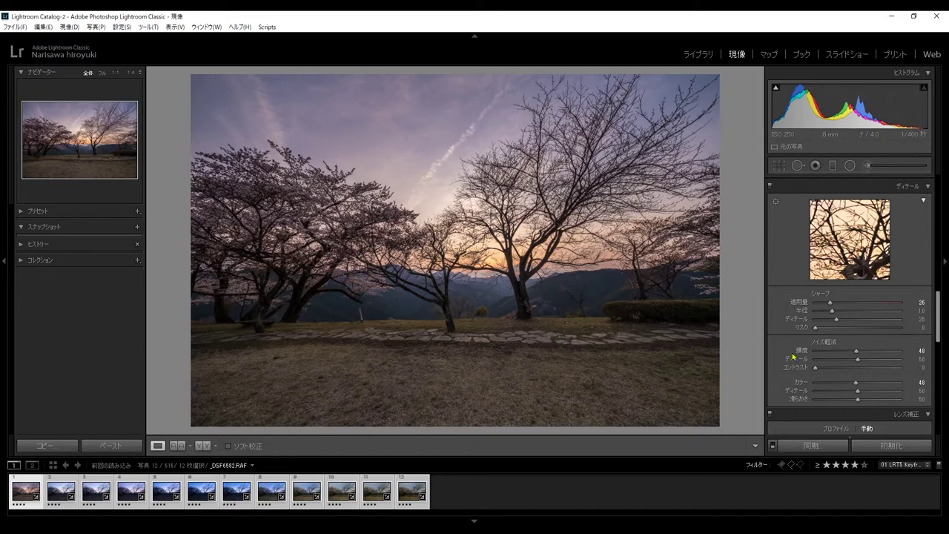
pyautogui.moveTo(856, 352)
pyautogui.mouseDown()
pyautogui.moveTo(814, 360)
pyautogui.moveTo(859, 356)
pyautogui.mouseUp()
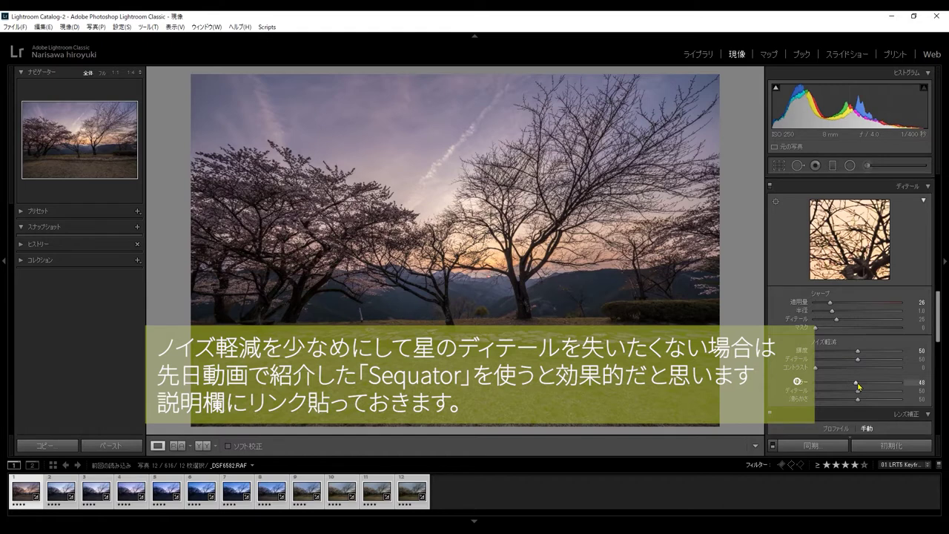
pyautogui.moveTo(856, 383); pyautogui.dragTo(859, 383)
pyautogui.moveTo(939, 335); pyautogui.dragTo(944, 384)
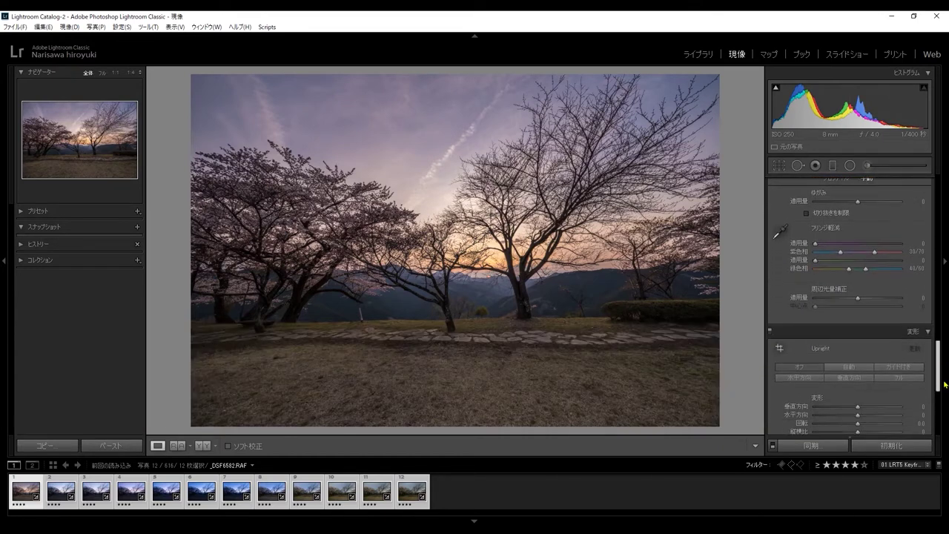
pyautogui.scroll(-1, 920, 348)
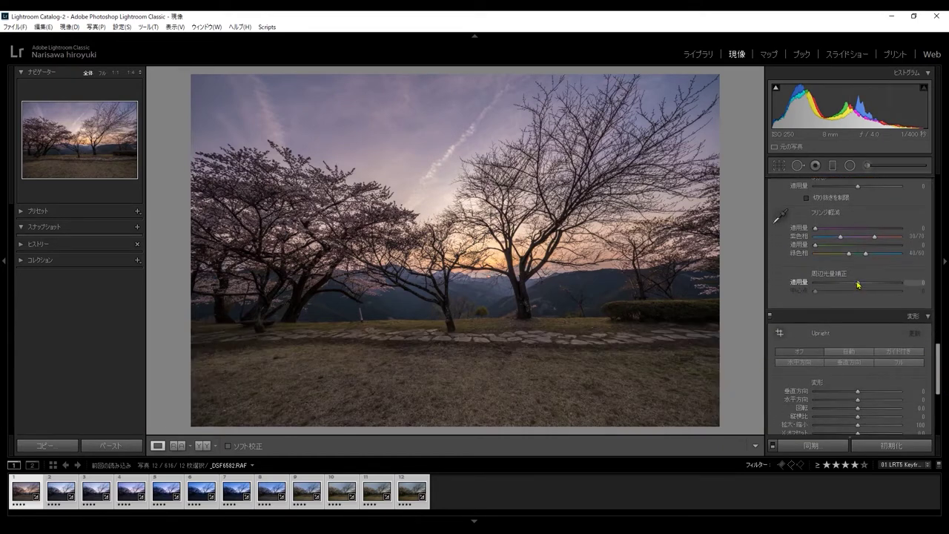
pyautogui.moveTo(858, 284); pyautogui.dragTo(863, 284)
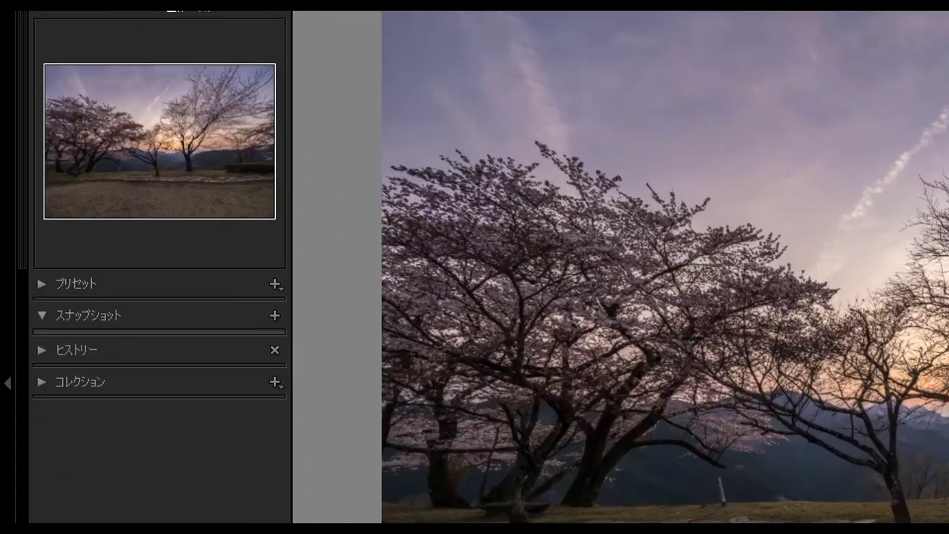
pyautogui.moveTo(190, 228)
pyautogui.mouseDown()
pyautogui.moveTo(313, 207)
pyautogui.moveTo(178, 259)
pyautogui.moveTo(131, 228)
pyautogui.mouseUp()
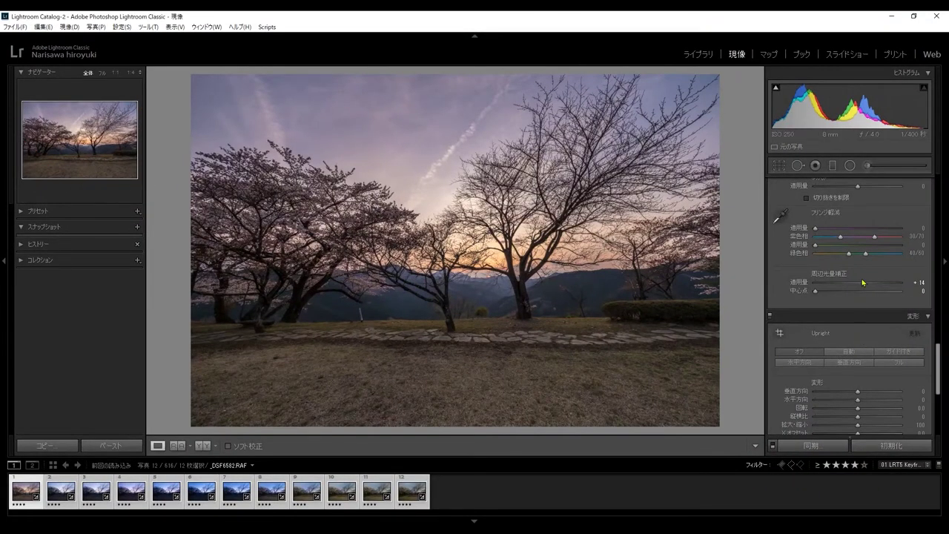
pyautogui.moveTo(863, 282)
pyautogui.mouseDown()
pyautogui.moveTo(886, 282)
pyautogui.moveTo(851, 282)
pyautogui.mouseUp()
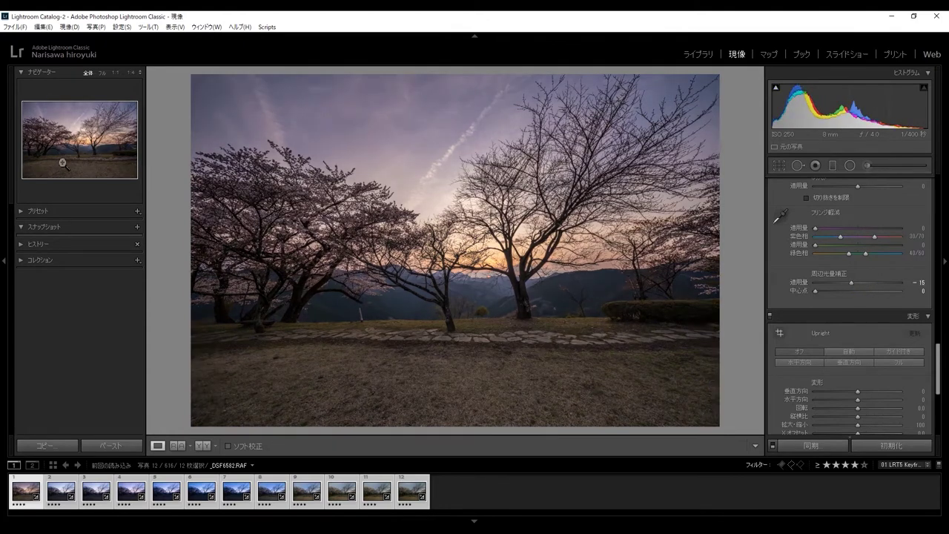
pyautogui.moveTo(851, 285); pyautogui.dragTo(874, 285)
pyautogui.moveTo(815, 290); pyautogui.dragTo(870, 286)
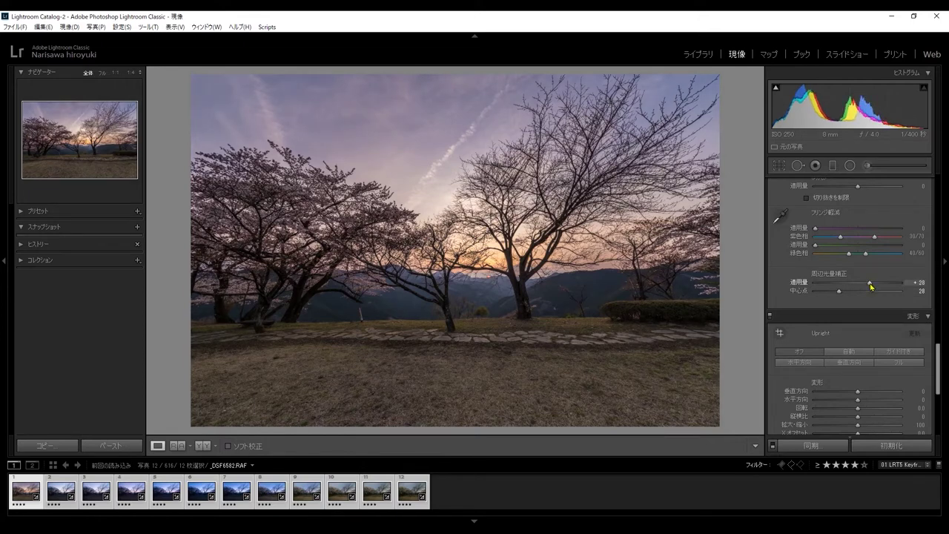
pyautogui.moveTo(938, 348); pyautogui.dragTo(938, 195)
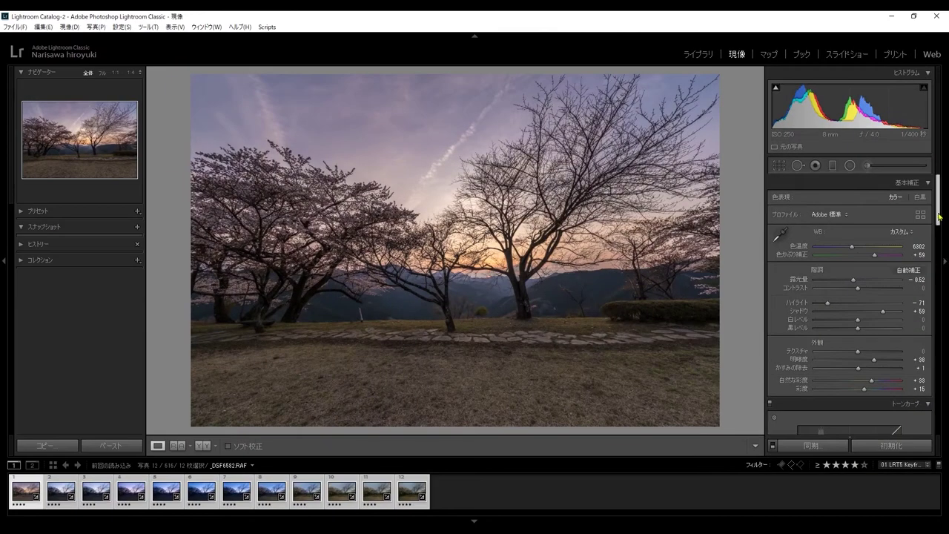
pyautogui.scroll(-3, 939, 236)
pyautogui.scroll(-3, 939, 236)
pyautogui.scroll(-3, 940, 236)
pyautogui.scroll(-3, 939, 235)
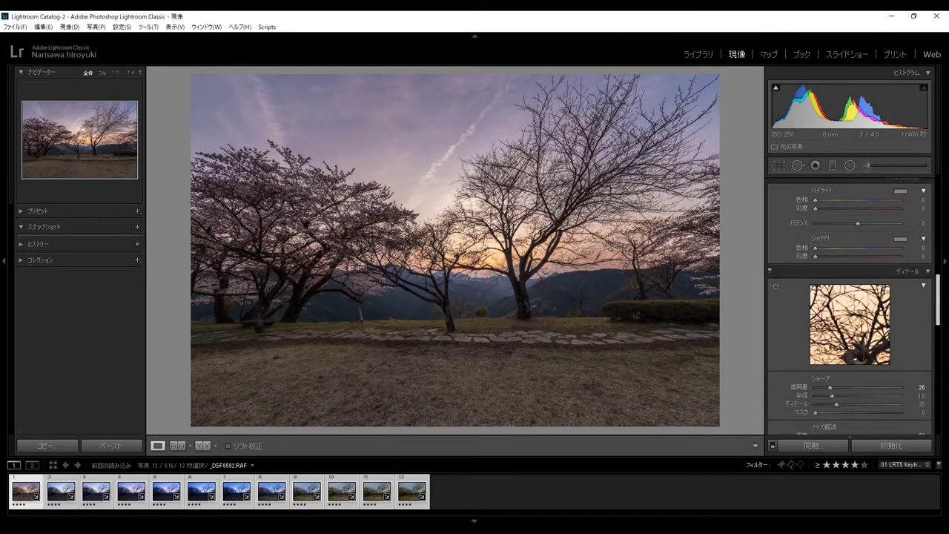
pyautogui.scroll(-2, 940, 236)
pyautogui.scroll(-2, 850, 306)
pyautogui.scroll(-2, 849, 306)
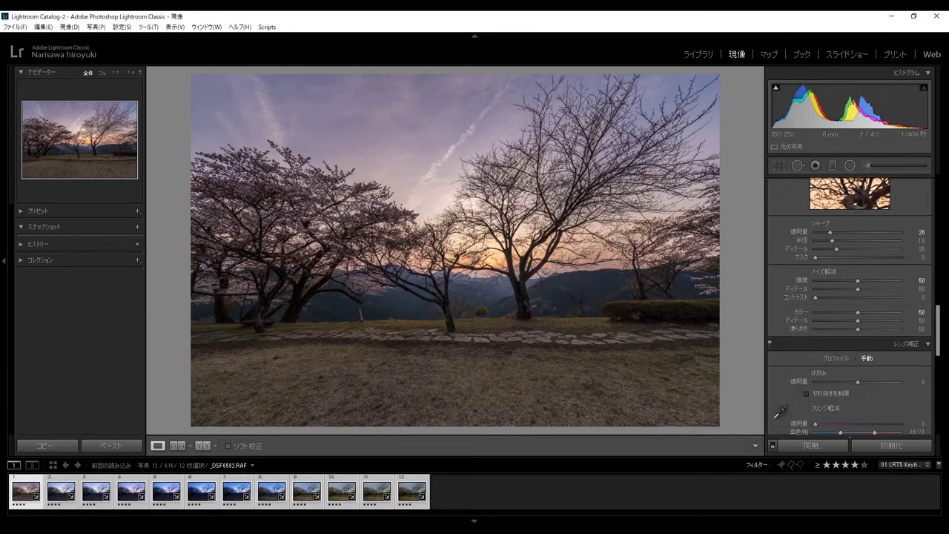
pyautogui.scroll(-2, 938, 333)
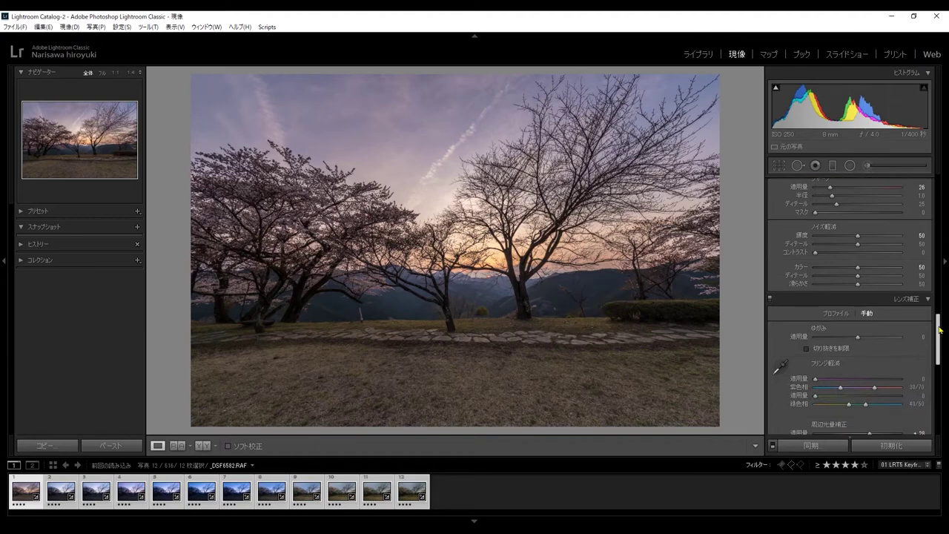
pyautogui.scroll(1, 939, 330)
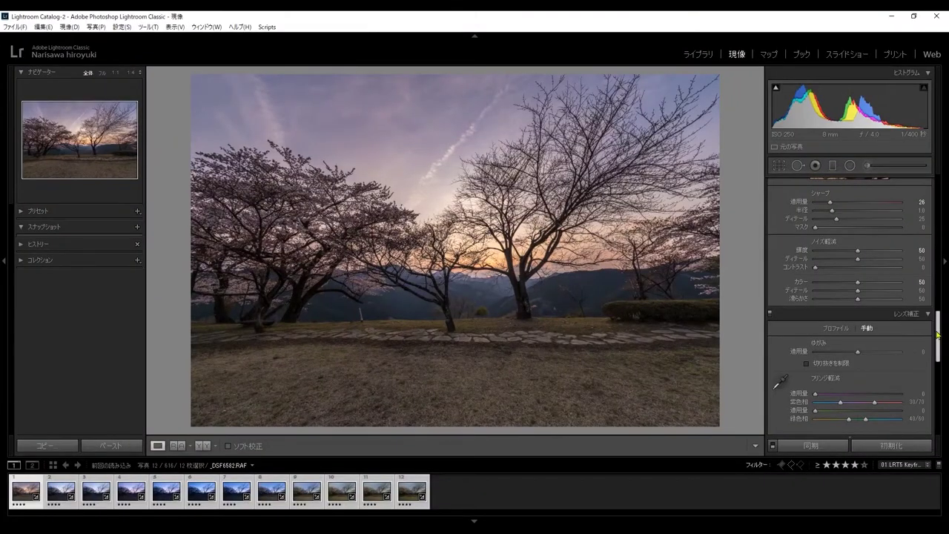
pyautogui.scroll(-2, 940, 339)
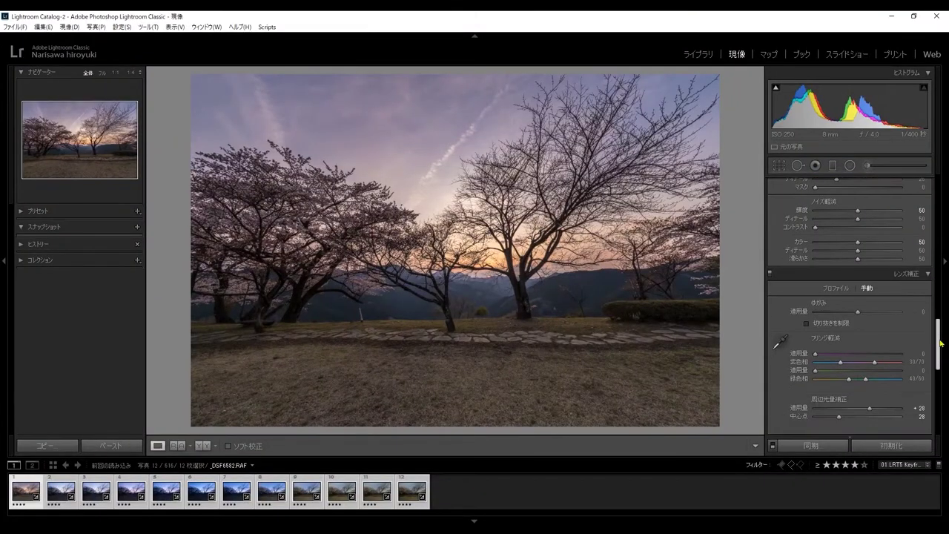
pyautogui.scroll(-2, 940, 340)
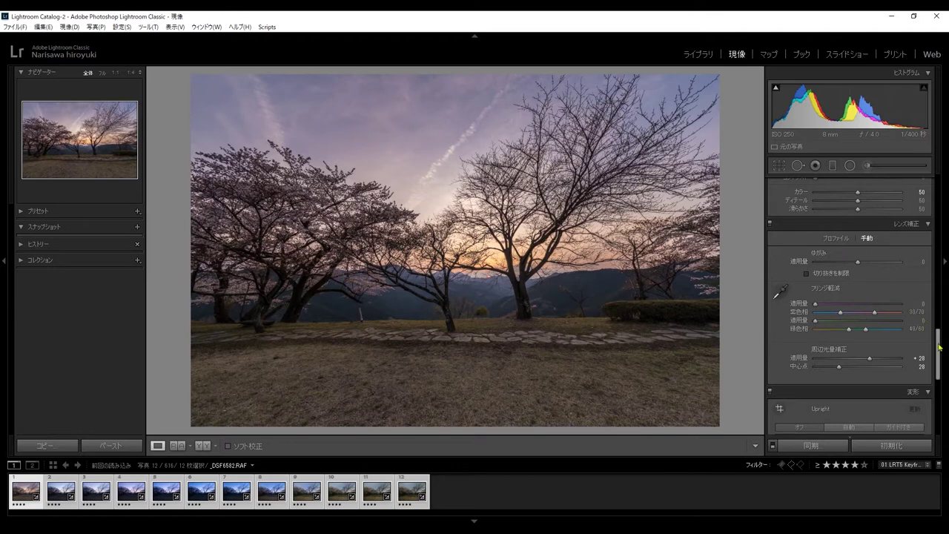
pyautogui.moveTo(939, 347); pyautogui.dragTo(936, 413)
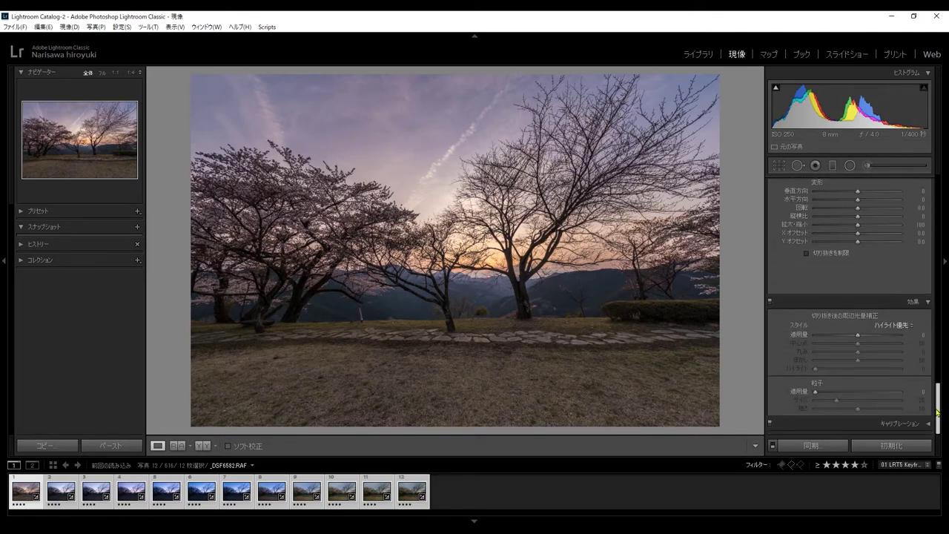
pyautogui.moveTo(937, 405); pyautogui.dragTo(938, 197)
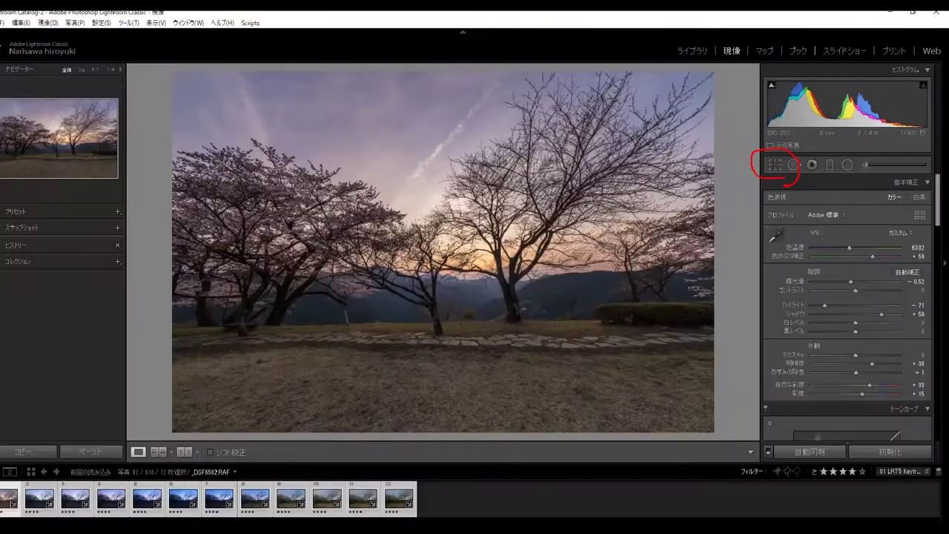
pyautogui.click(780, 166)
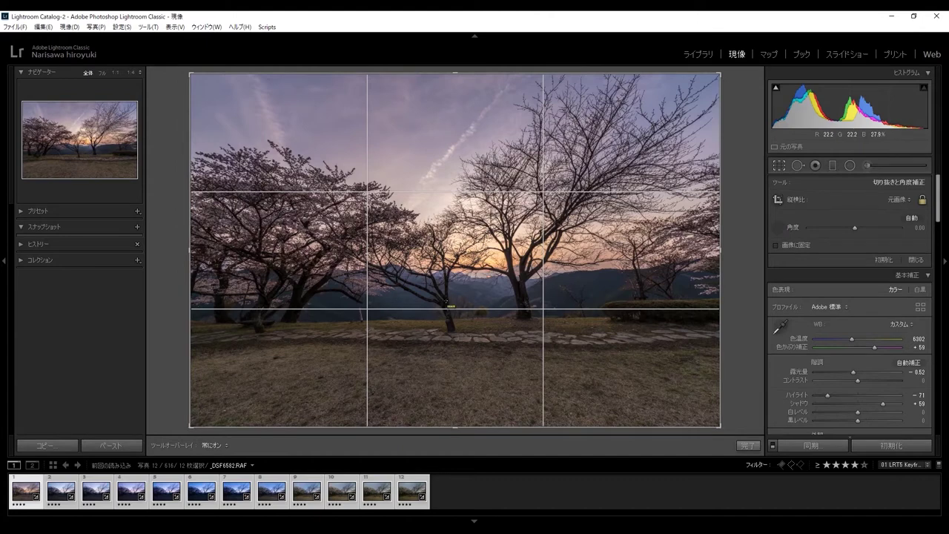
pyautogui.moveTo(329, 321); pyautogui.dragTo(509, 320)
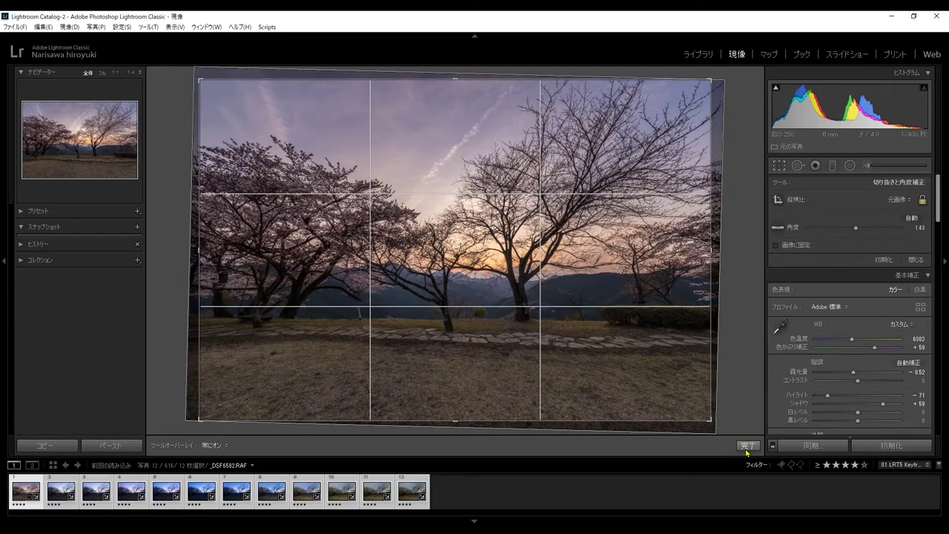
pyautogui.click(747, 447)
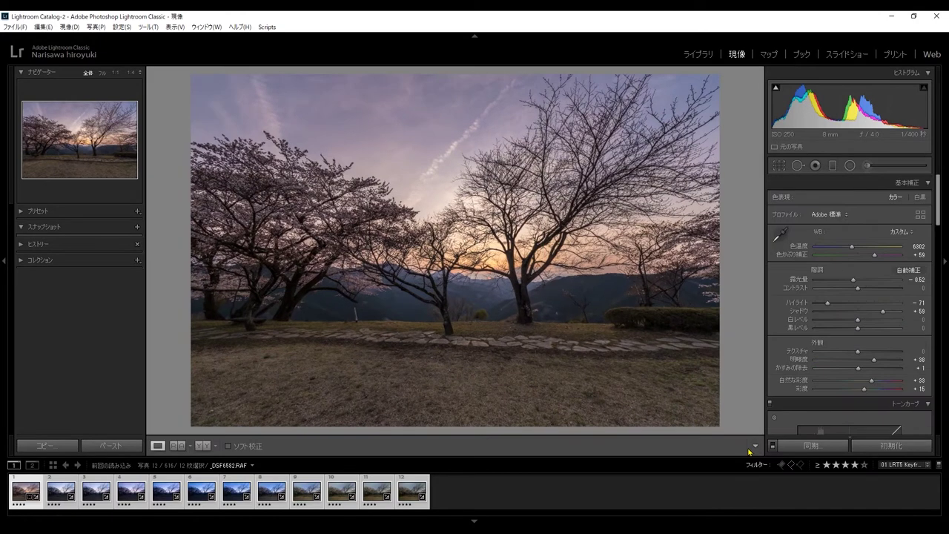
pyautogui.hotkey('ctrl', 'z')
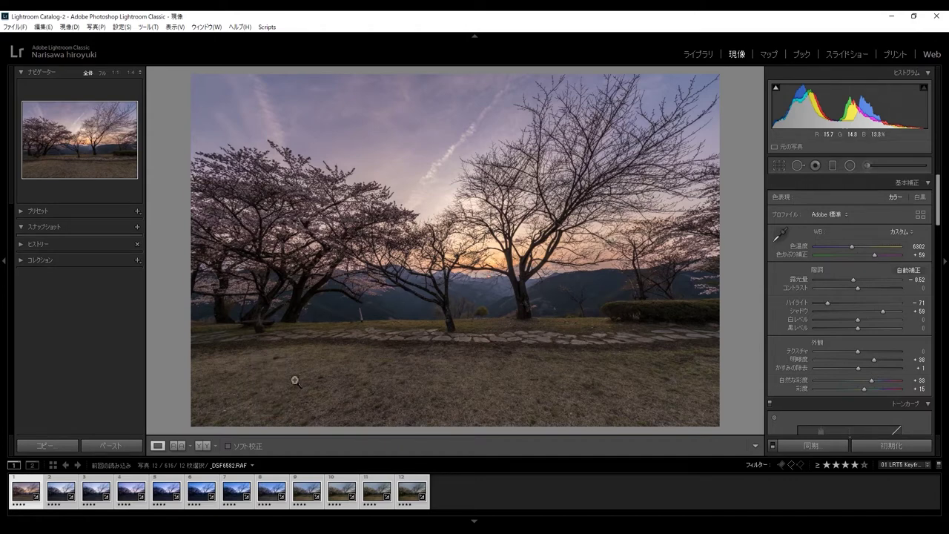
pyautogui.press('ctrl')
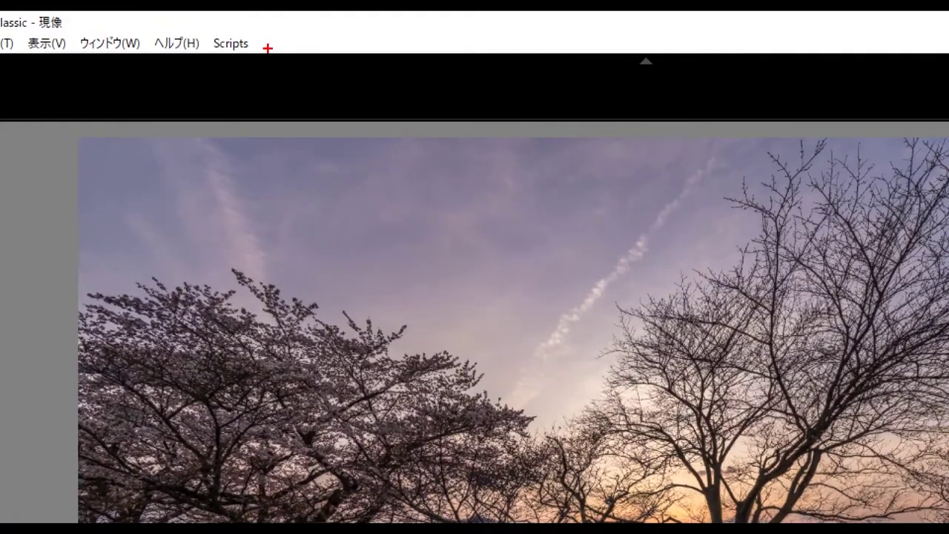
pyautogui.moveTo(229, 67)
pyautogui.mouseDown()
pyautogui.moveTo(190, 53)
pyautogui.moveTo(276, 17)
pyautogui.moveTo(215, 68)
pyautogui.mouseUp()
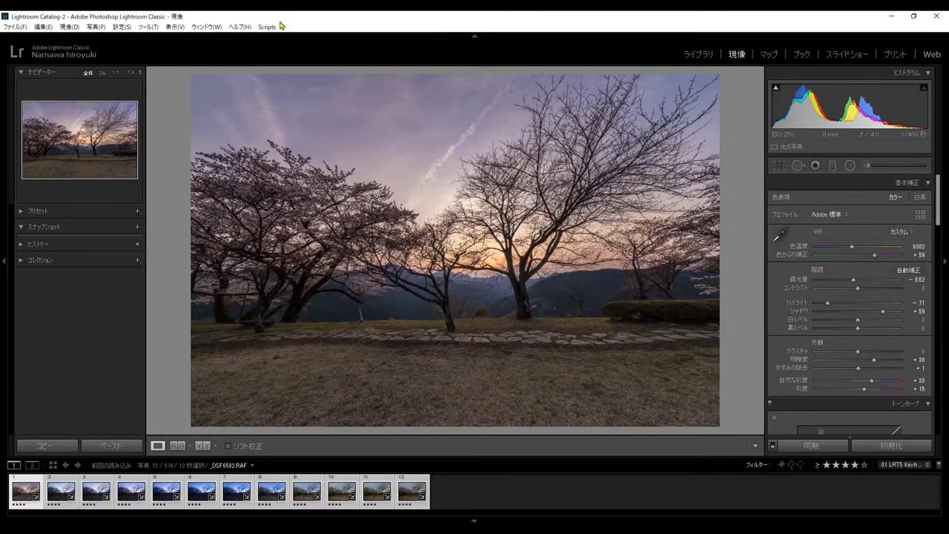
# Run Scripts > 01 LRTimelapse Sync Keyframes on the selected frames, then deselect the second frame.
pyautogui.click(271, 28)
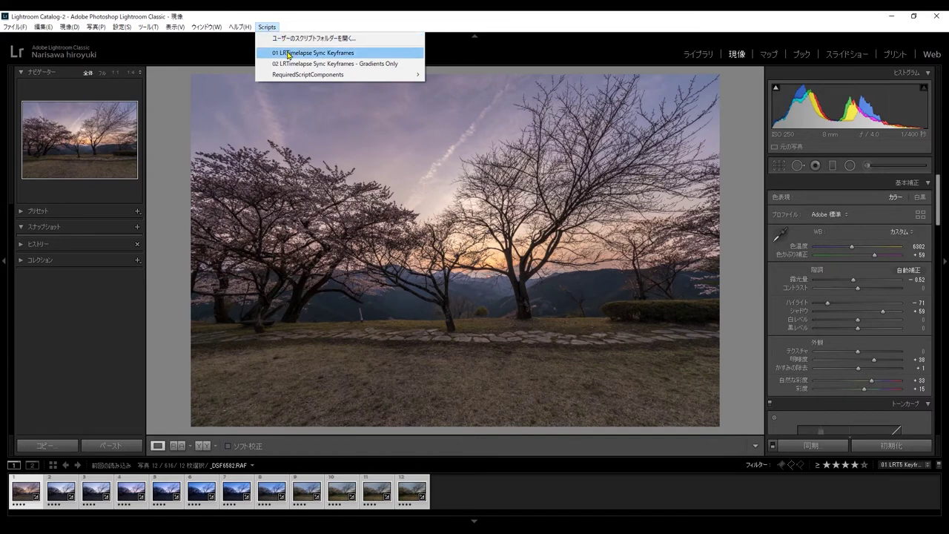
pyautogui.click(288, 56)
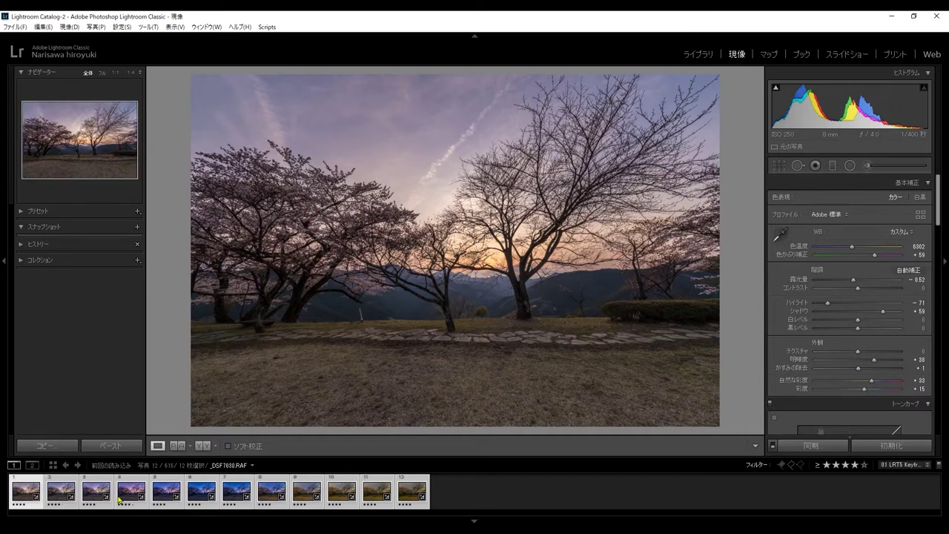
pyautogui.keyDown('ctrl'); pyautogui.click(57, 493); pyautogui.keyUp('ctrl')
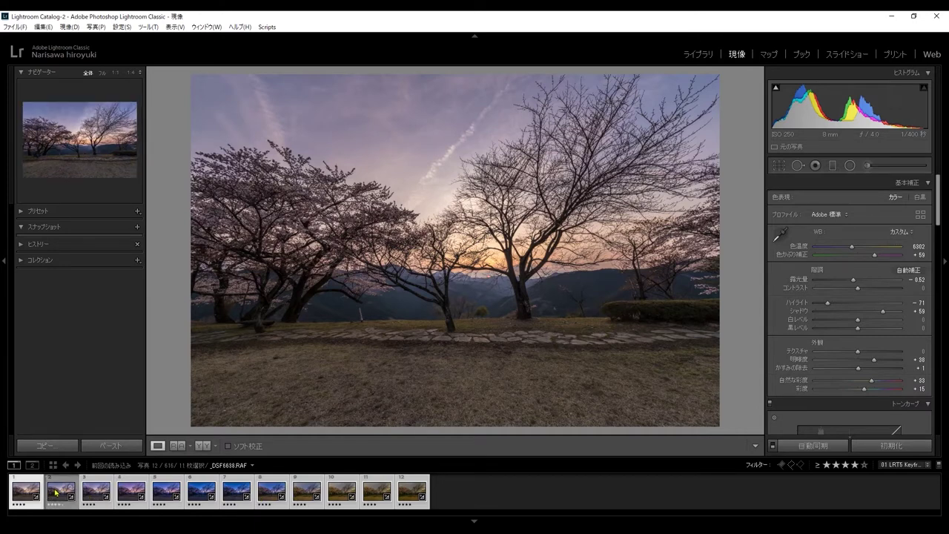
# Flip between the first two synced frames to compare them.
pyautogui.click(59, 493)
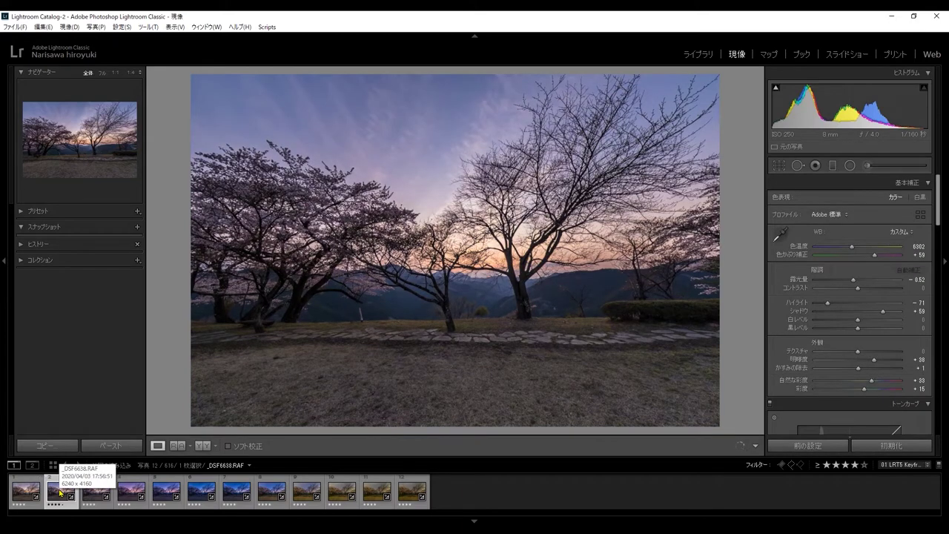
pyautogui.moveTo(26, 491); pyautogui.dragTo(59, 489)
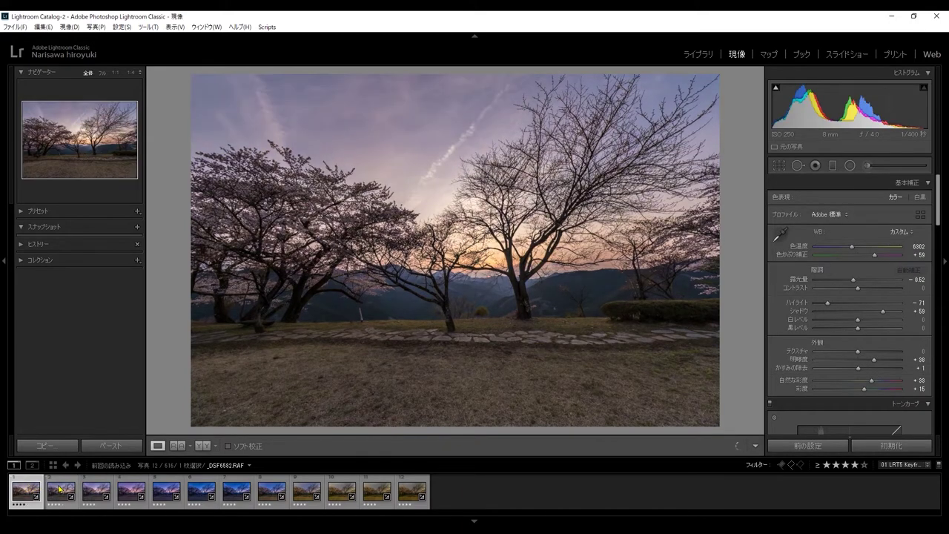
pyautogui.press('Left')
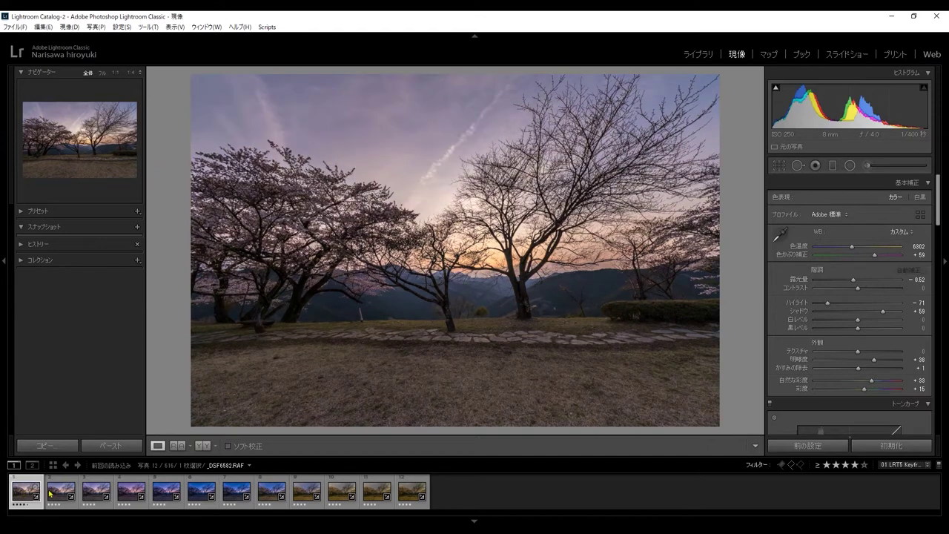
pyautogui.click(62, 492)
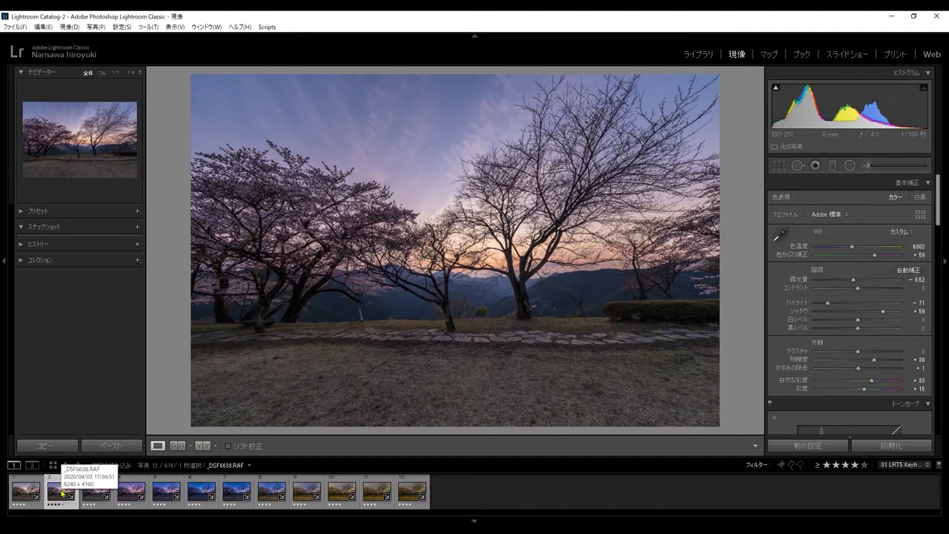
pyautogui.press('Left')
pyautogui.click(61, 493)
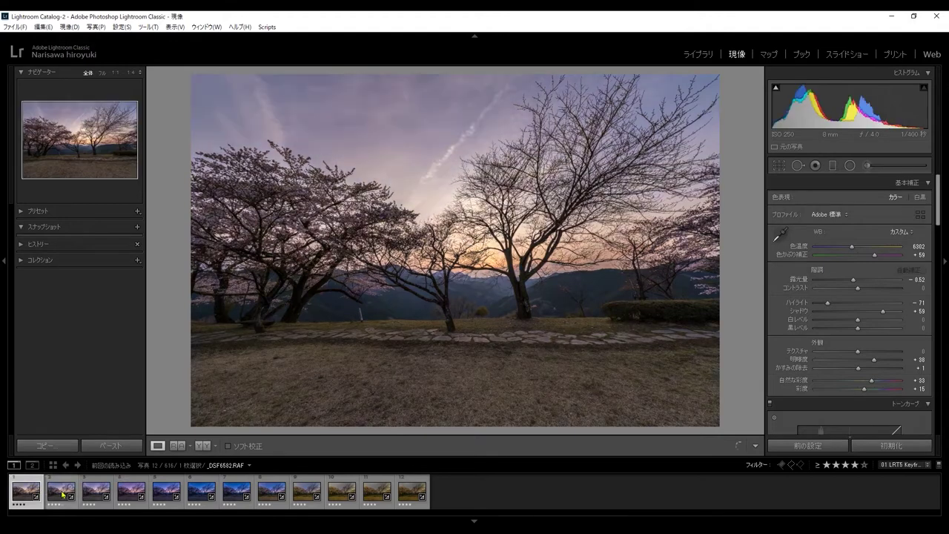
# Step through frames 3, 4 and 5, ending on frame 5, _DSF6806.
pyautogui.click(92, 494)
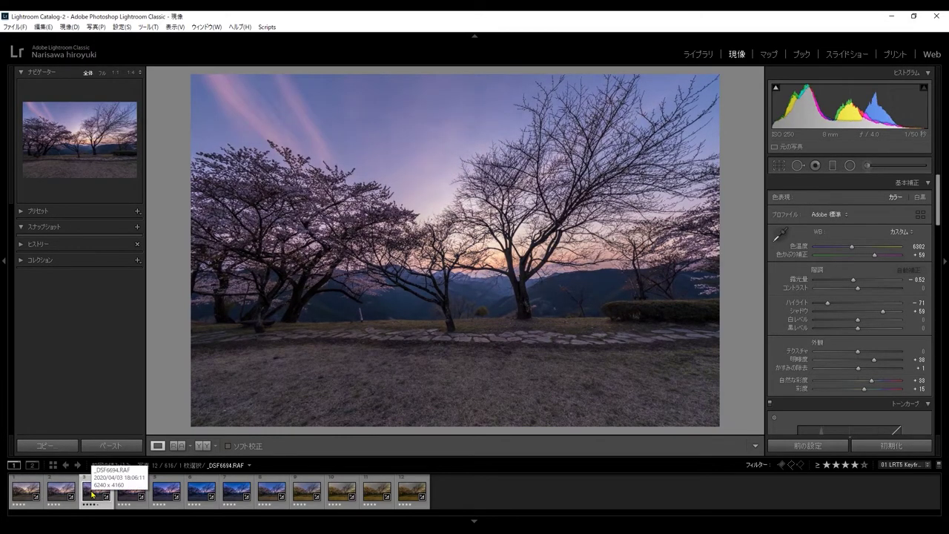
pyautogui.click(123, 495)
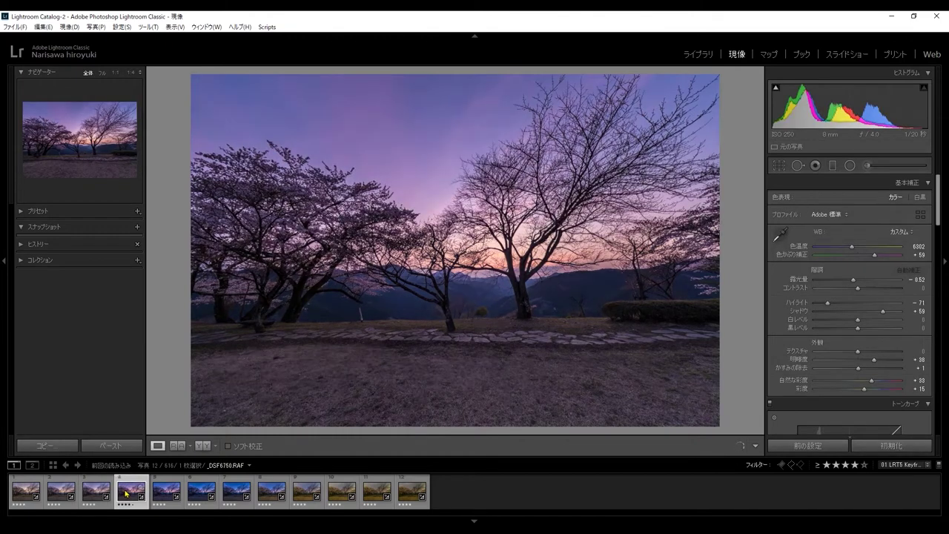
pyautogui.click(158, 493)
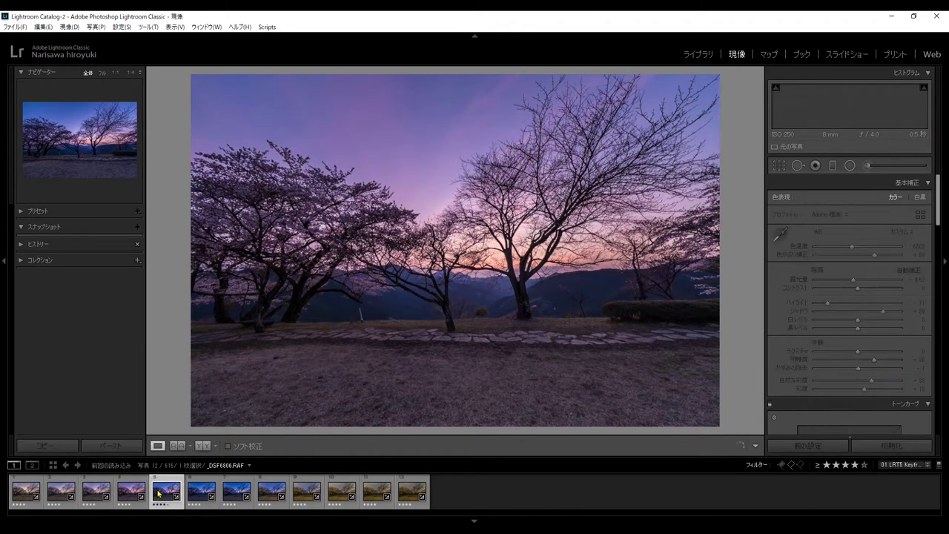
pyautogui.click(129, 495)
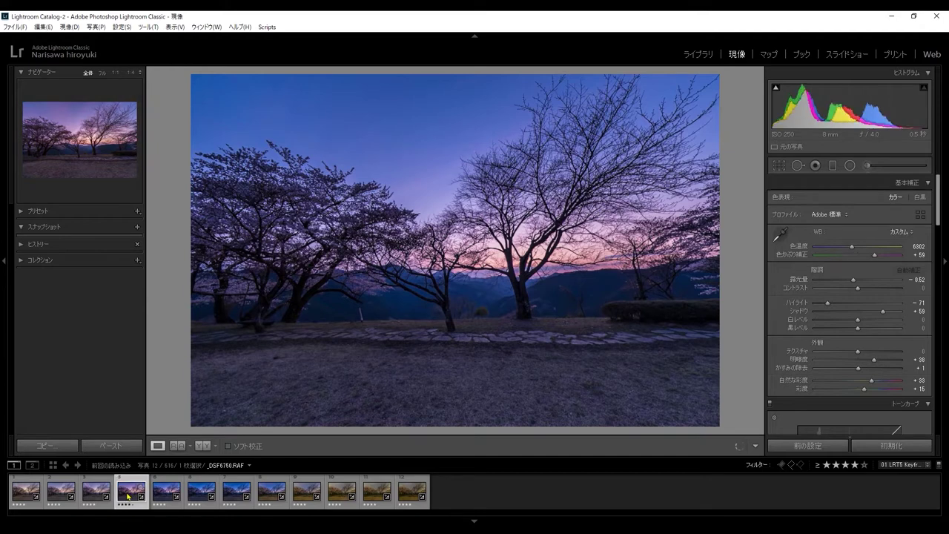
pyautogui.click(153, 495)
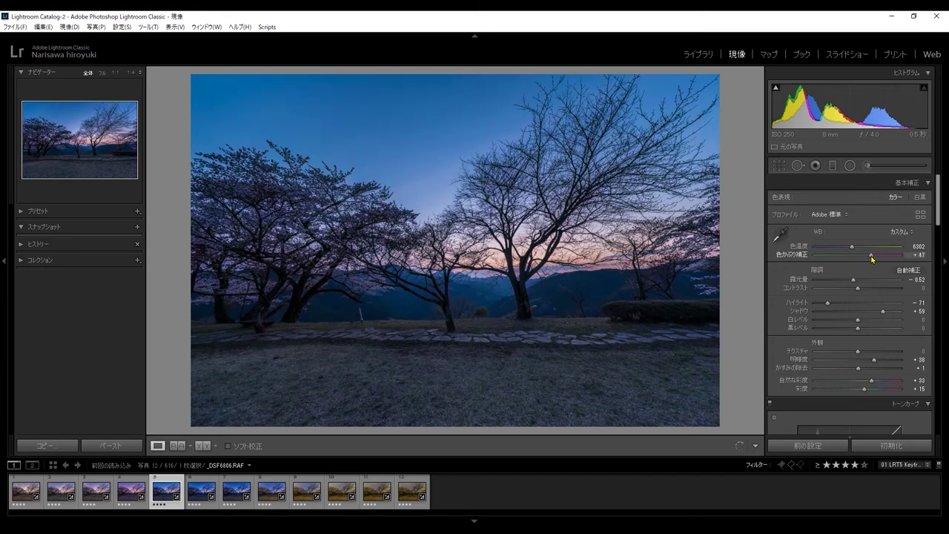
# Set frame 5's white balance to temperature 7116, tint +40, and re-run 01 LRTimelapse Sync Keyframes.
pyautogui.moveTo(873, 258); pyautogui.dragTo(878, 258)
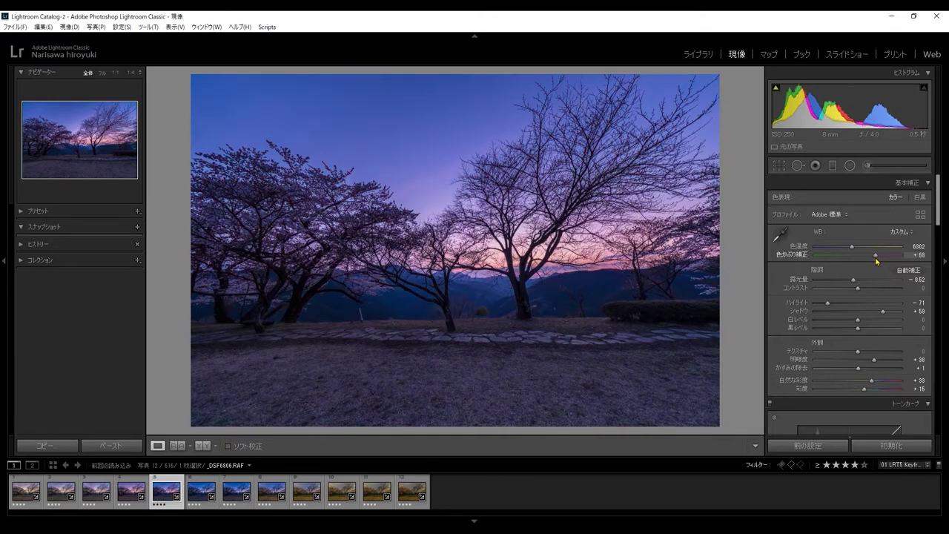
pyautogui.moveTo(861, 250)
pyautogui.mouseDown()
pyautogui.moveTo(875, 251)
pyautogui.moveTo(856, 253)
pyautogui.mouseUp()
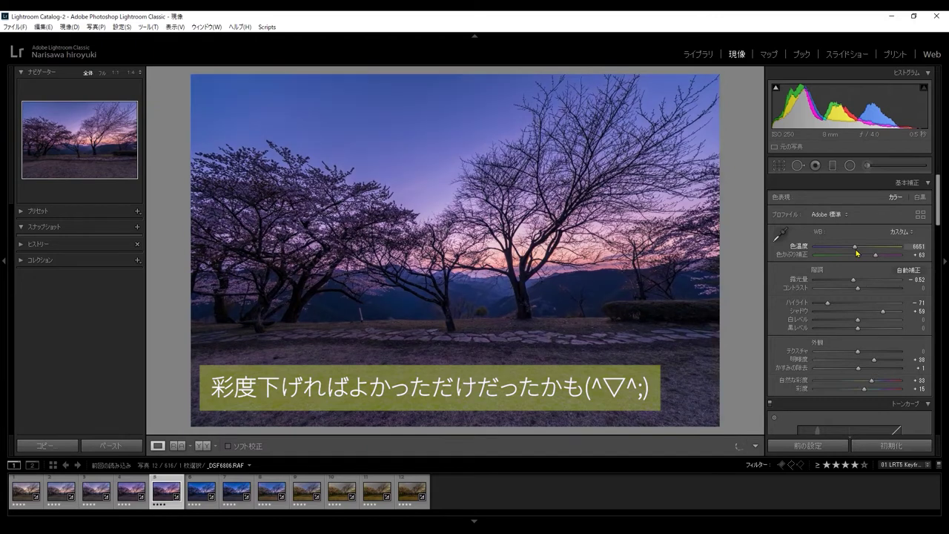
pyautogui.click(134, 492)
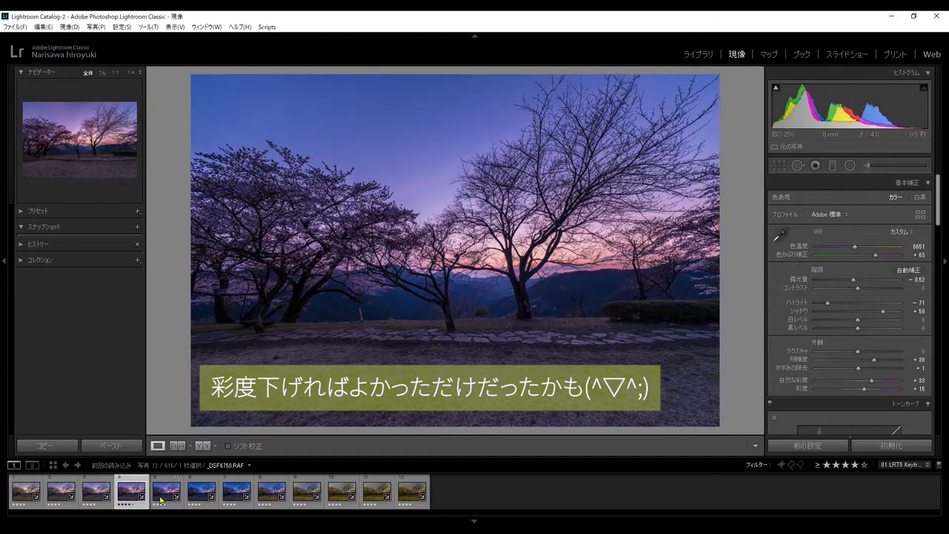
pyautogui.click(163, 497)
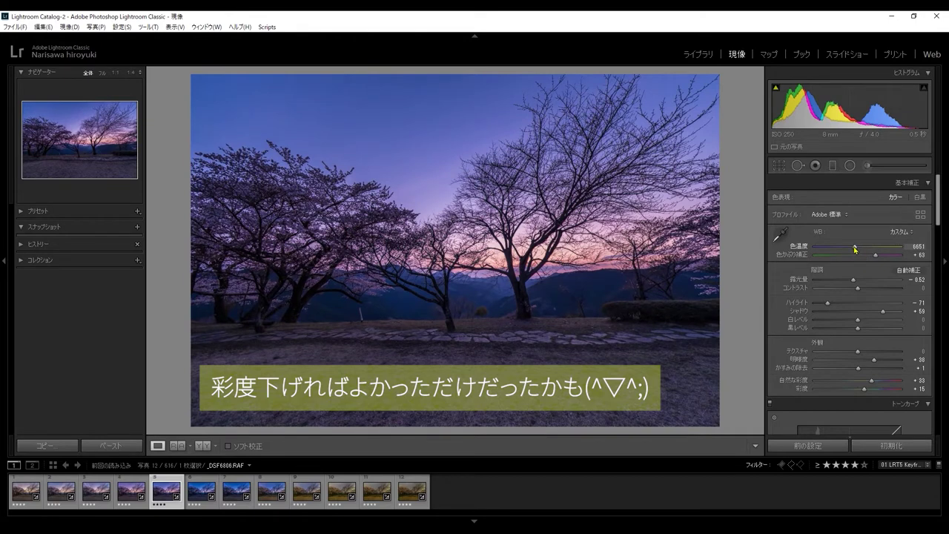
pyautogui.moveTo(848, 249); pyautogui.dragTo(854, 249)
pyautogui.click(267, 26)
pyautogui.click(282, 60)
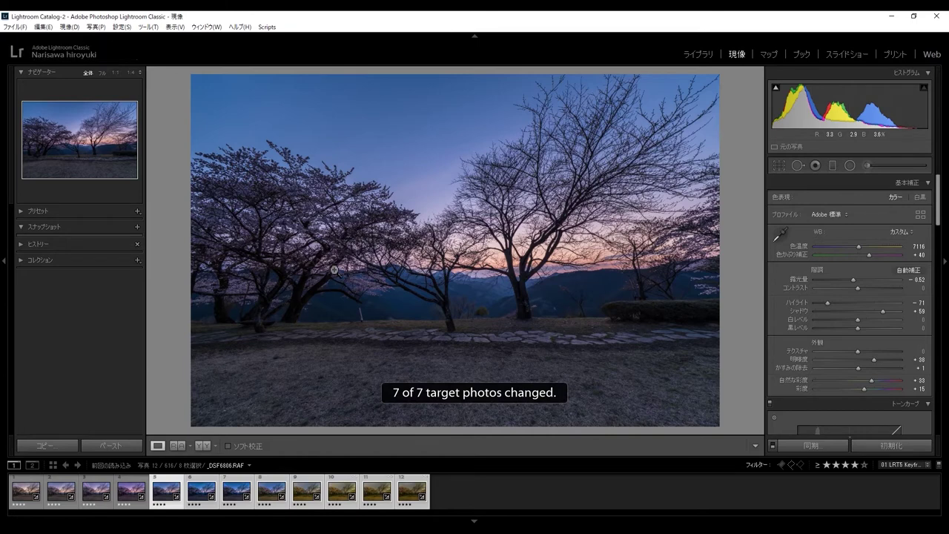
# Select photos 5–12, run 01 LRTimelapse Sync Keyframes, and check photo 6.
pyautogui.keyDown('ctrl'); pyautogui.click(166, 495); pyautogui.keyUp('ctrl')
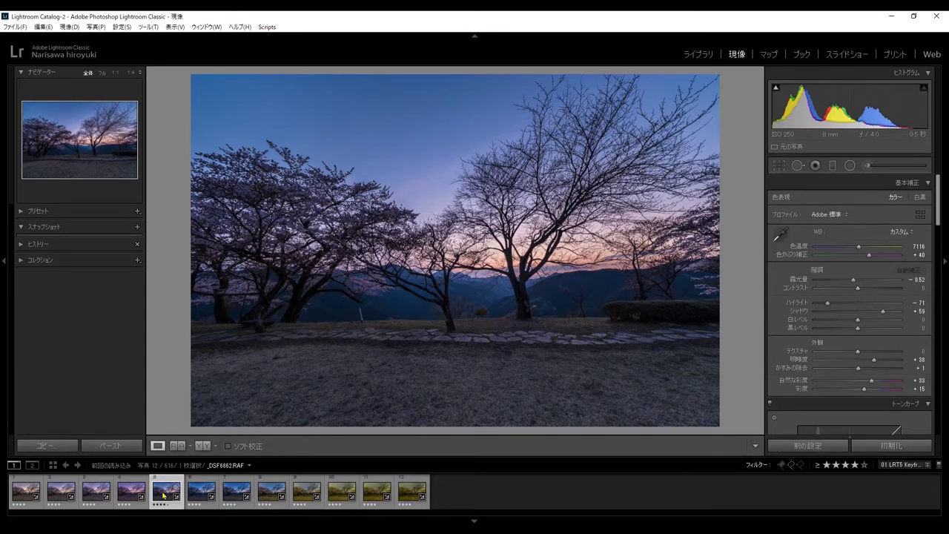
pyautogui.click(406, 498)
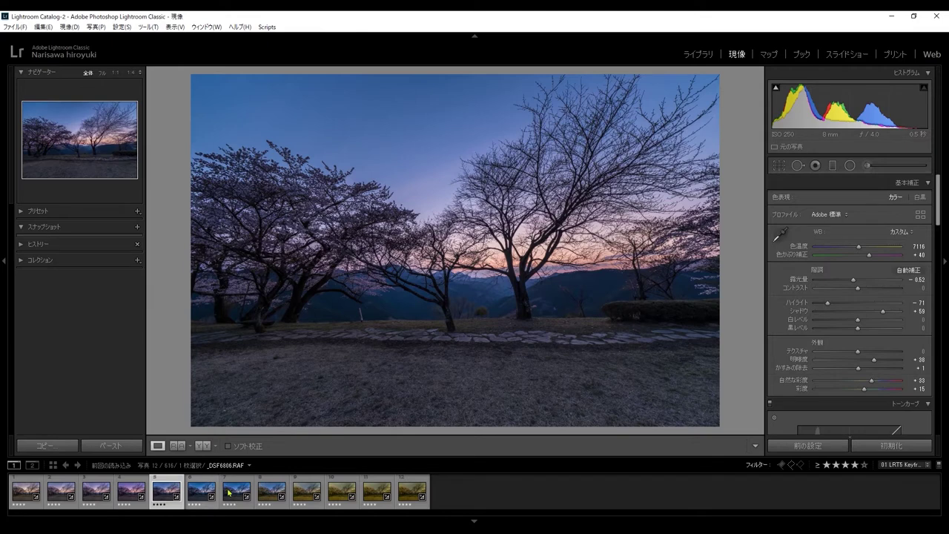
pyautogui.keyDown('shift'); pyautogui.click(406, 489); pyautogui.keyUp('shift')
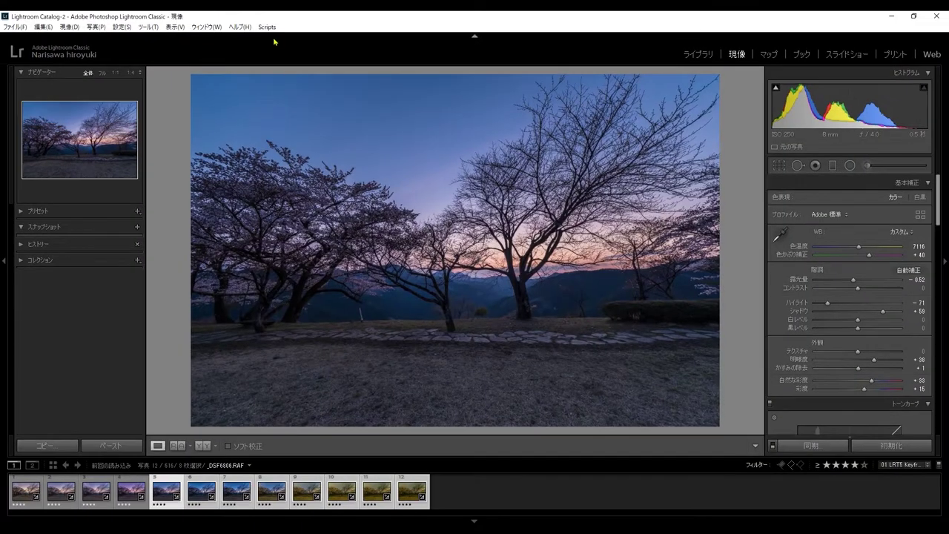
pyautogui.click(267, 27)
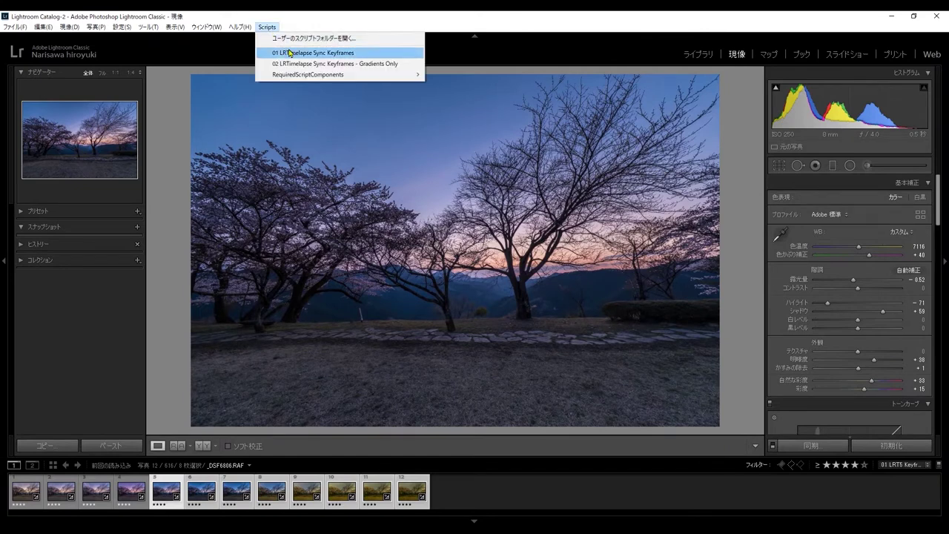
pyautogui.click(289, 53)
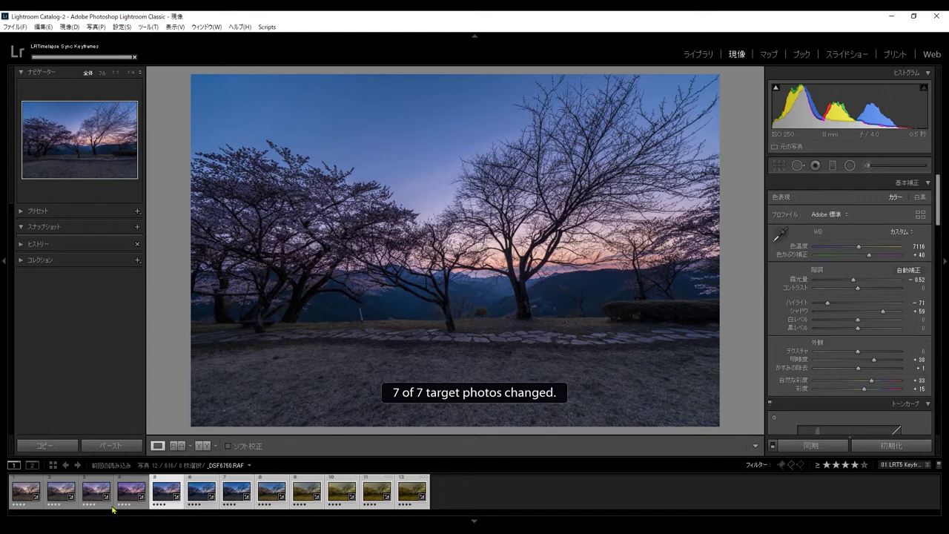
pyautogui.click(202, 498)
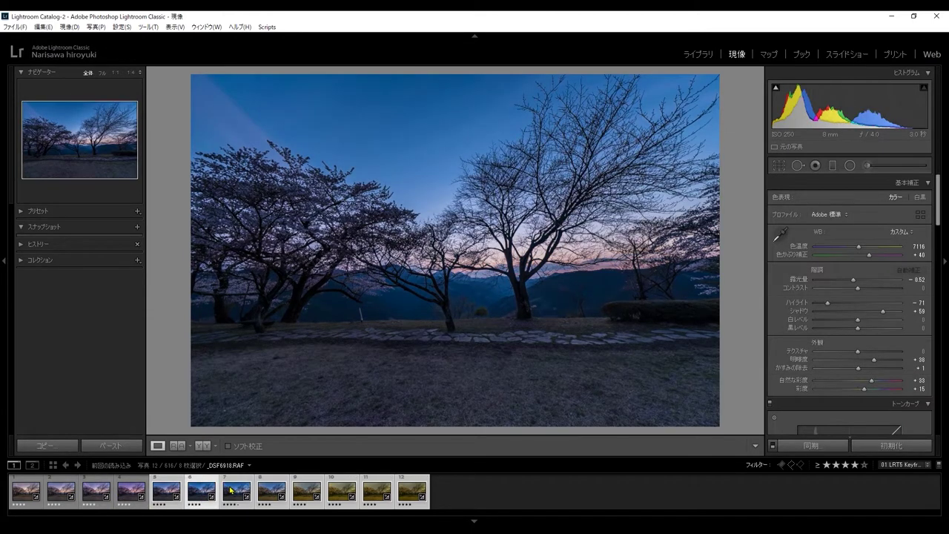
# Try Auto and Daylight white balance on photo 8, revert to As Shot (5150, +61), and select only photo 8.
pyautogui.click(233, 490)
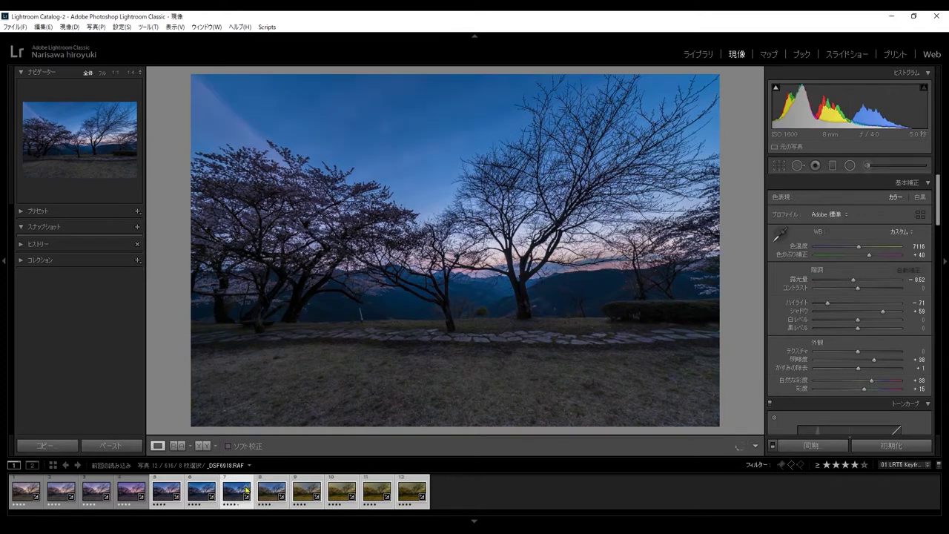
pyautogui.click(263, 493)
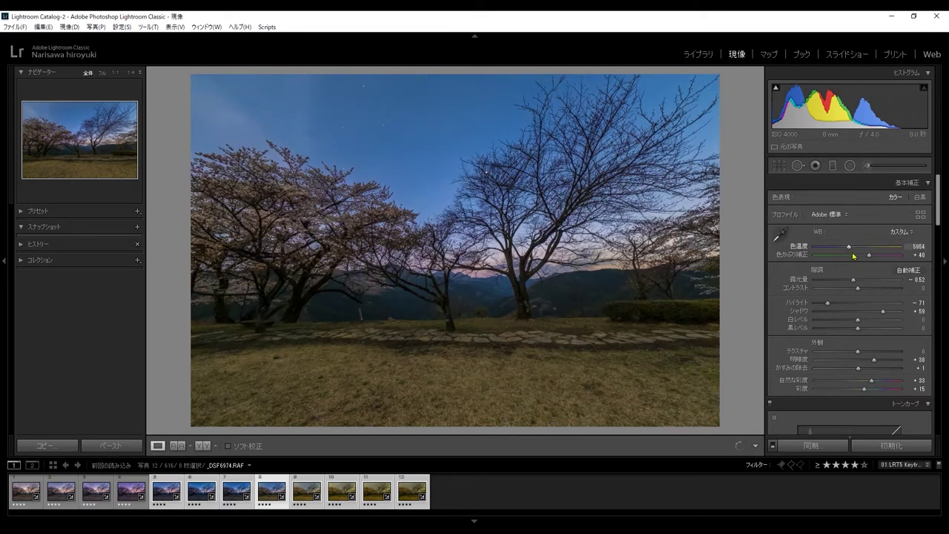
pyautogui.moveTo(864, 257); pyautogui.dragTo(858, 251)
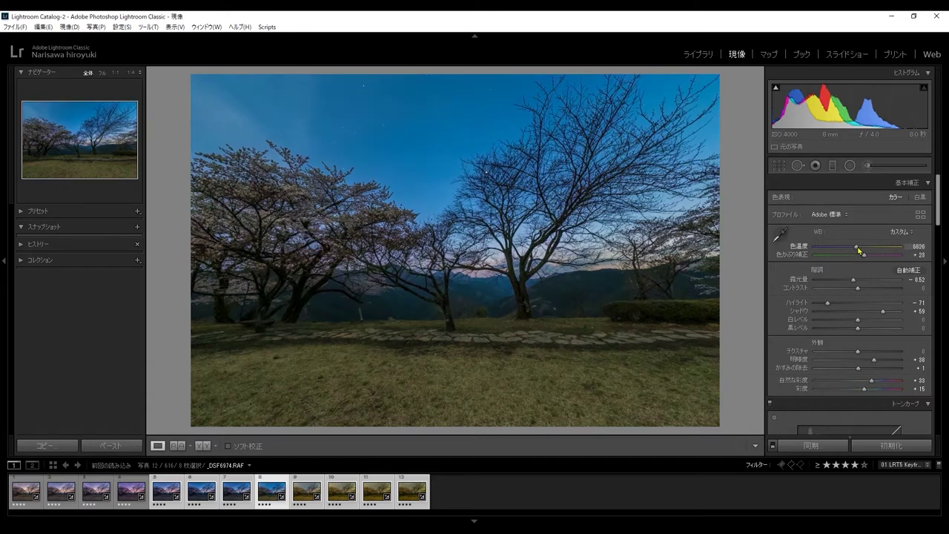
pyautogui.click(900, 231)
pyautogui.click(885, 256)
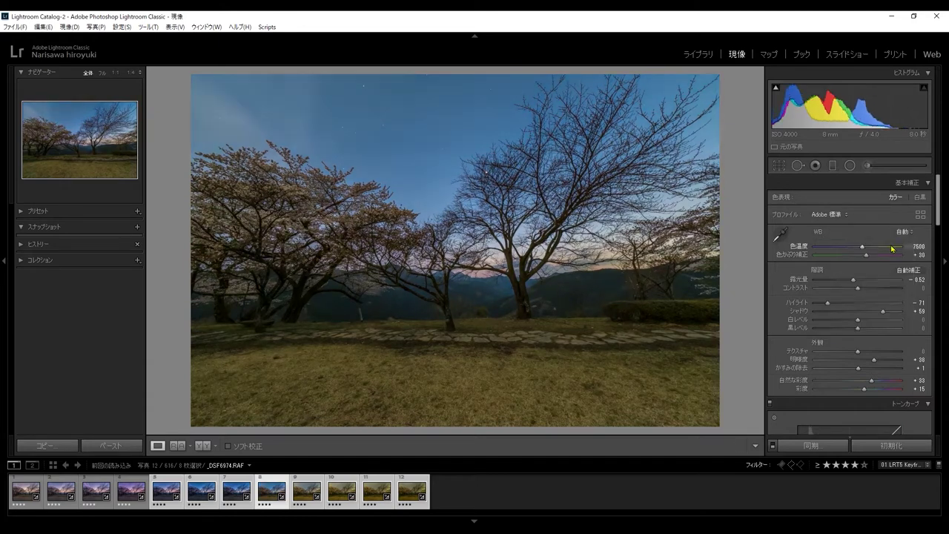
pyautogui.click(902, 231)
pyautogui.click(886, 269)
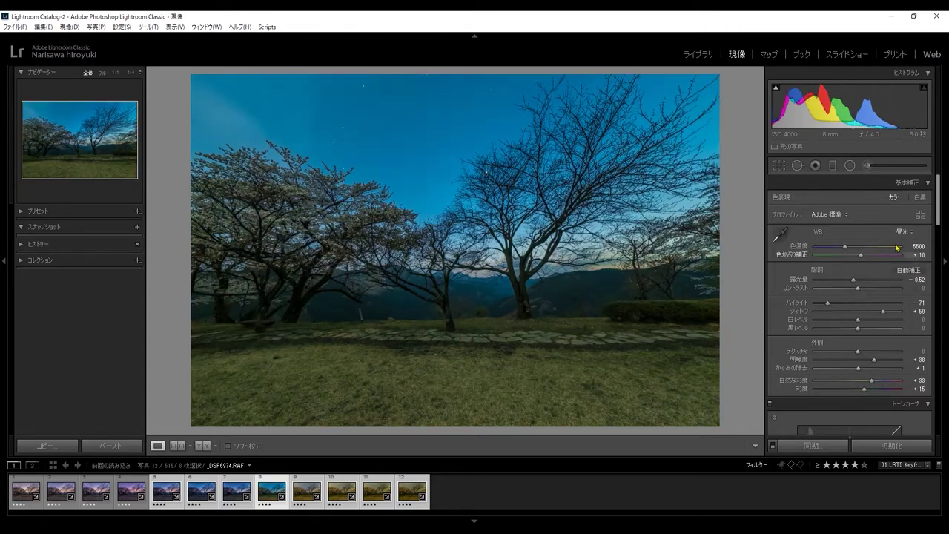
pyautogui.click(902, 231)
pyautogui.click(892, 245)
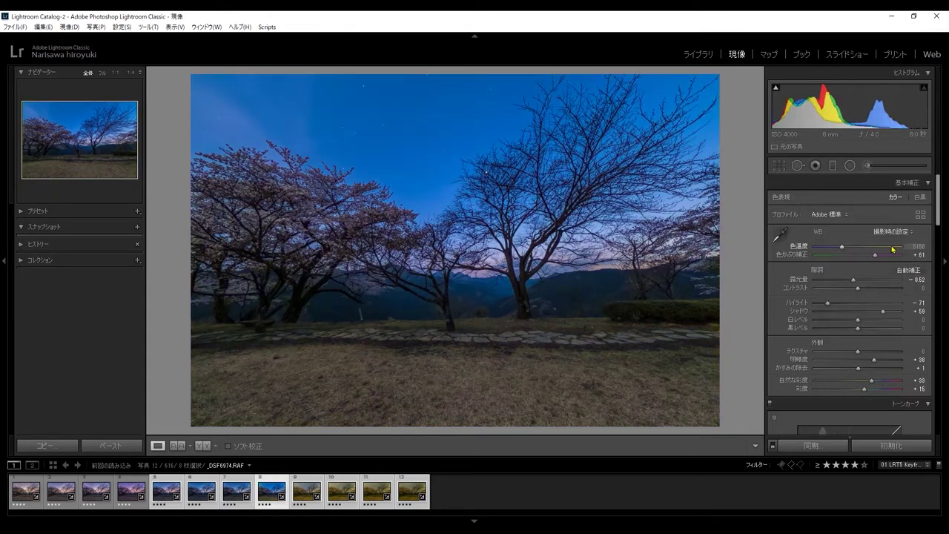
pyautogui.keyDown('ctrl'); pyautogui.click(273, 494); pyautogui.keyUp('ctrl')
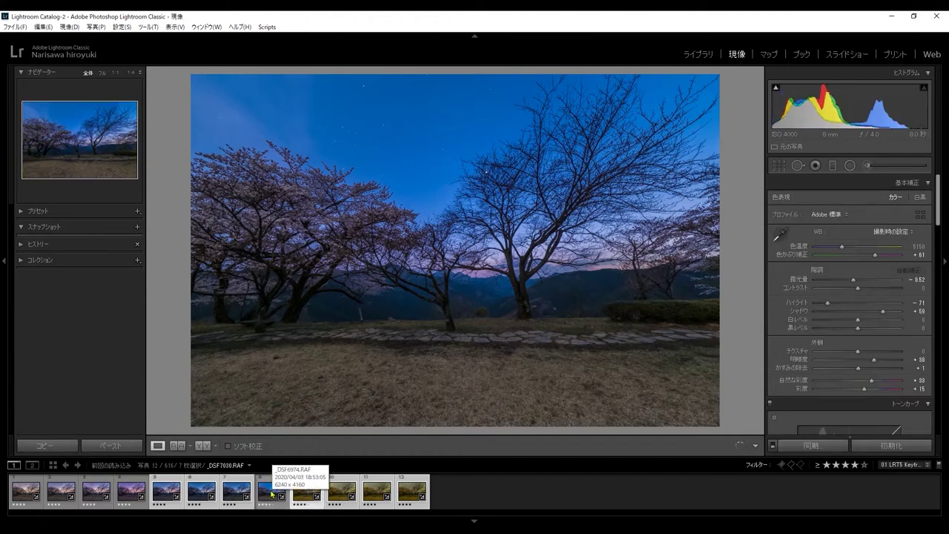
pyautogui.click(268, 490)
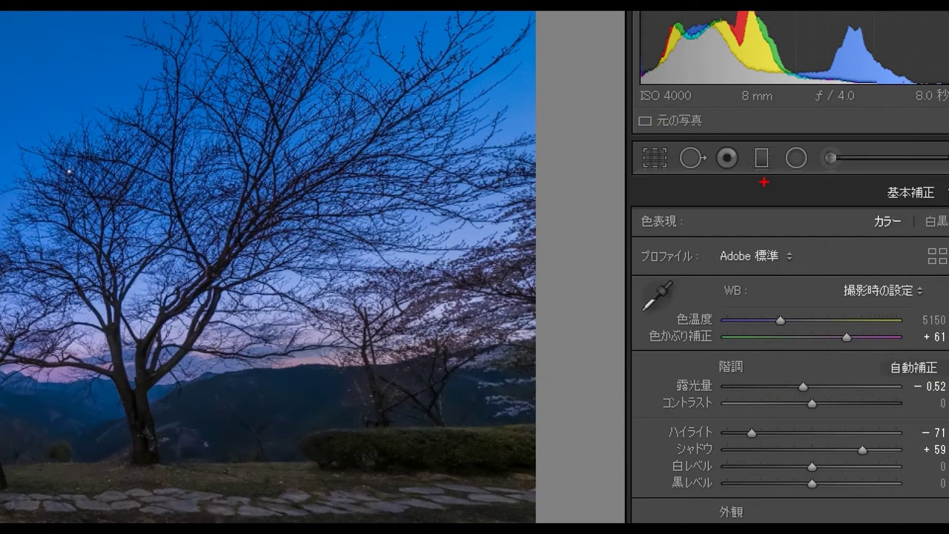
# Select photo 8's first graduated filter and adjust its colour temperature.
pyautogui.moveTo(763, 182); pyautogui.dragTo(764, 115)
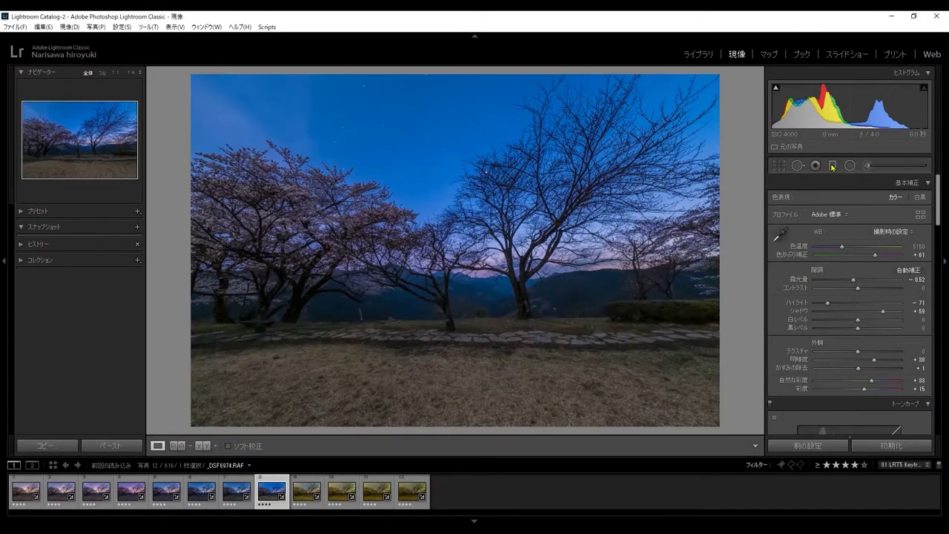
pyautogui.click(832, 166)
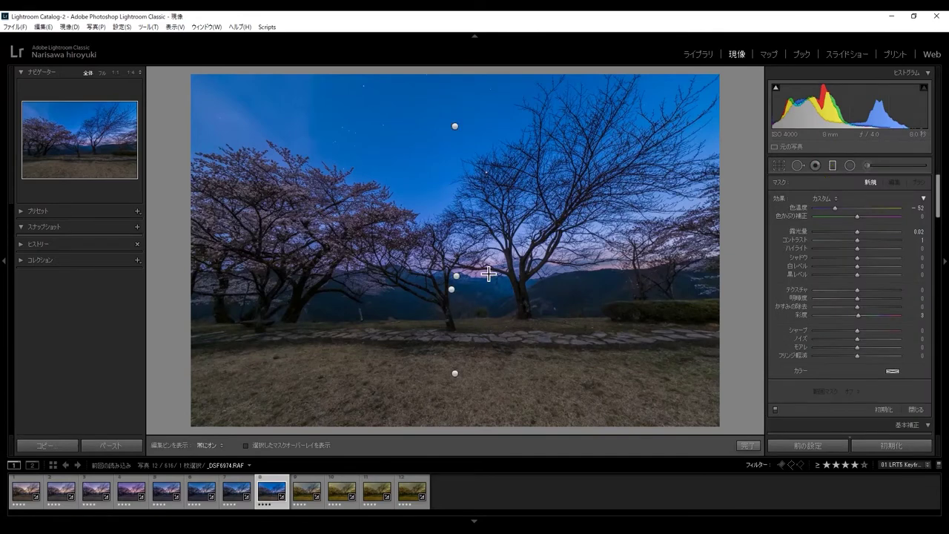
pyautogui.click(452, 290)
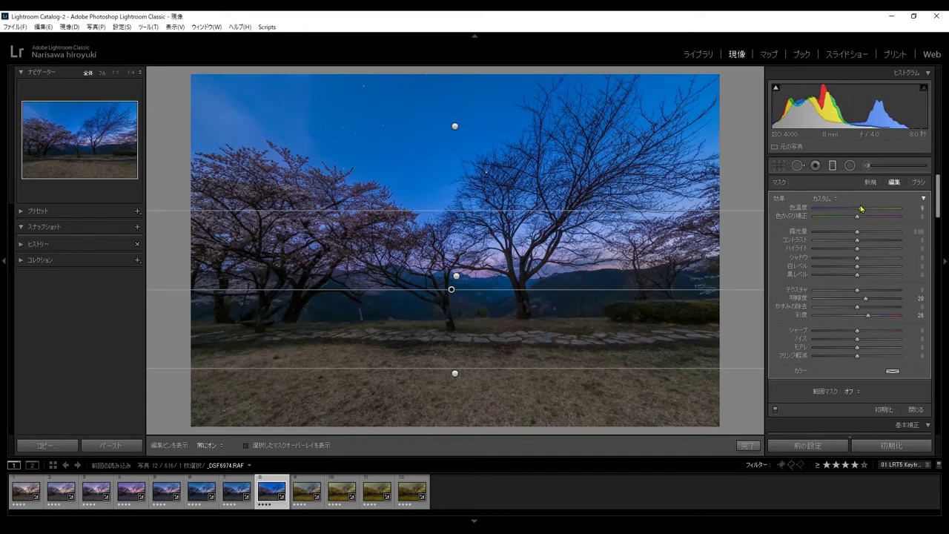
pyautogui.moveTo(860, 208)
pyautogui.mouseDown()
pyautogui.moveTo(852, 209)
pyautogui.moveTo(863, 211)
pyautogui.mouseUp()
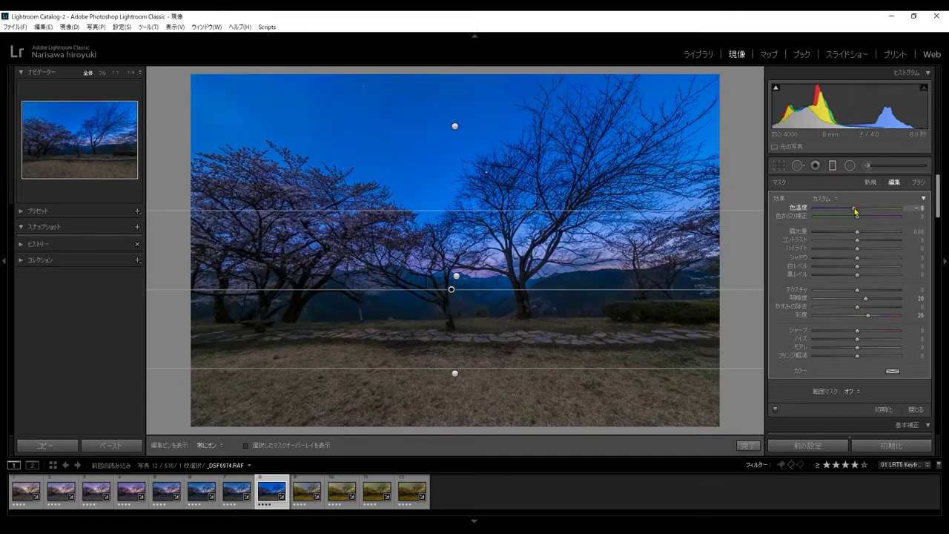
pyautogui.moveTo(863, 211); pyautogui.dragTo(867, 213)
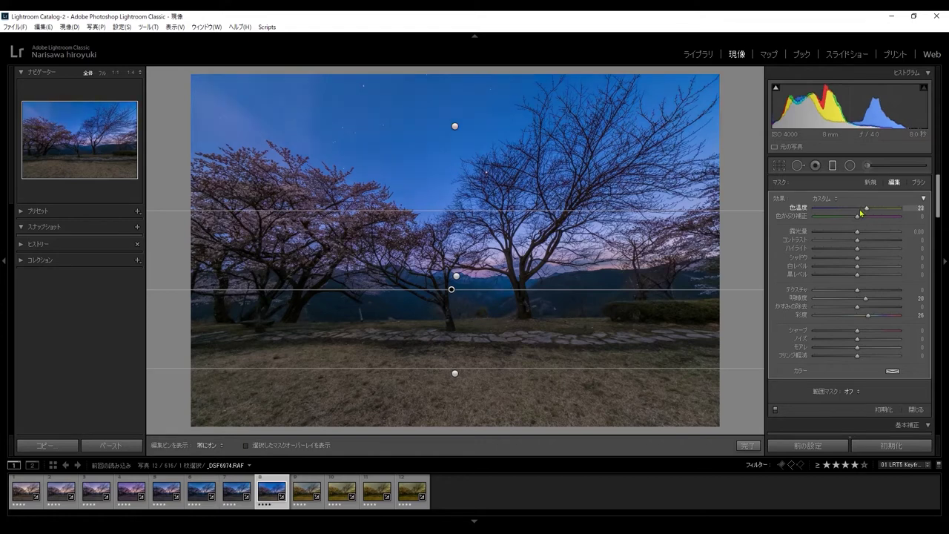
# Lower the second filter's Shadows and set its Temperature to −22 and Tint to +8.
pyautogui.click(457, 276)
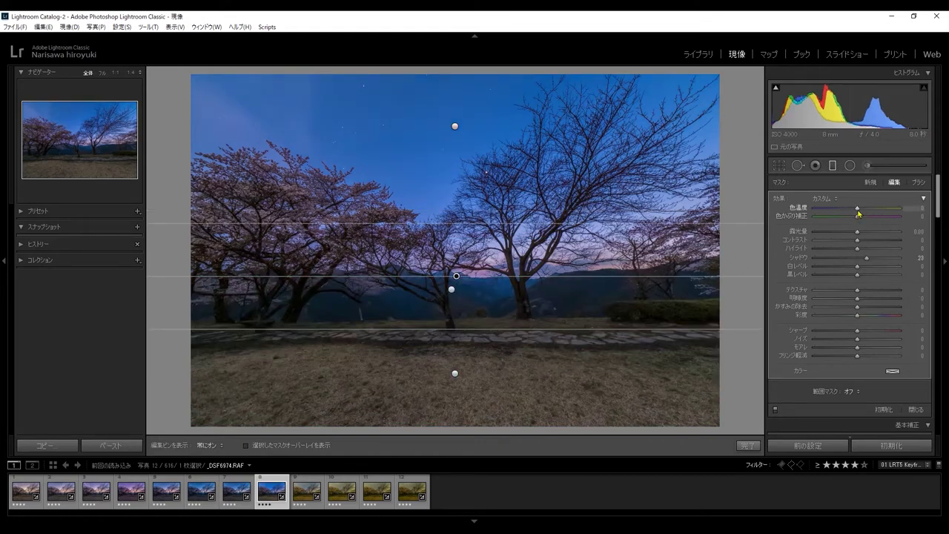
pyautogui.moveTo(866, 258); pyautogui.dragTo(858, 259)
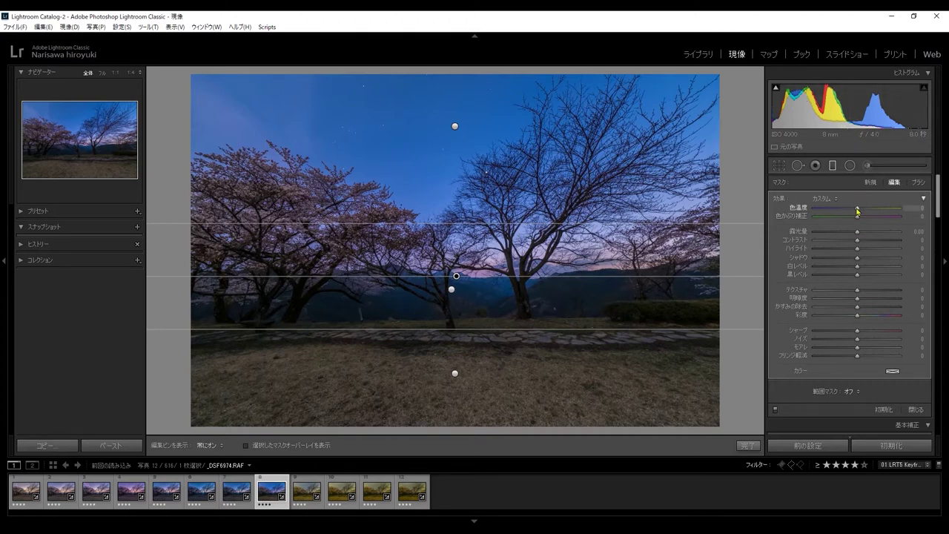
pyautogui.moveTo(860, 211); pyautogui.dragTo(849, 217)
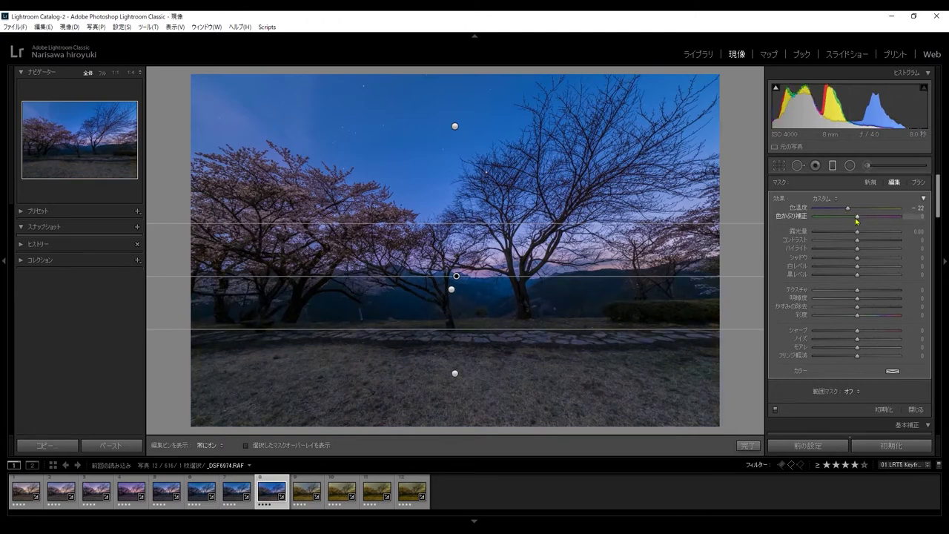
pyautogui.moveTo(856, 221); pyautogui.dragTo(860, 221)
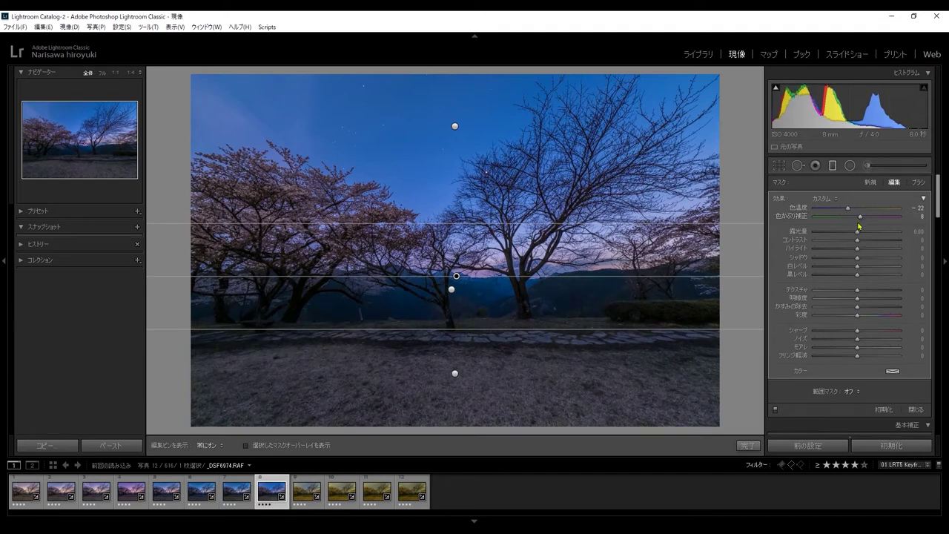
pyautogui.click(744, 447)
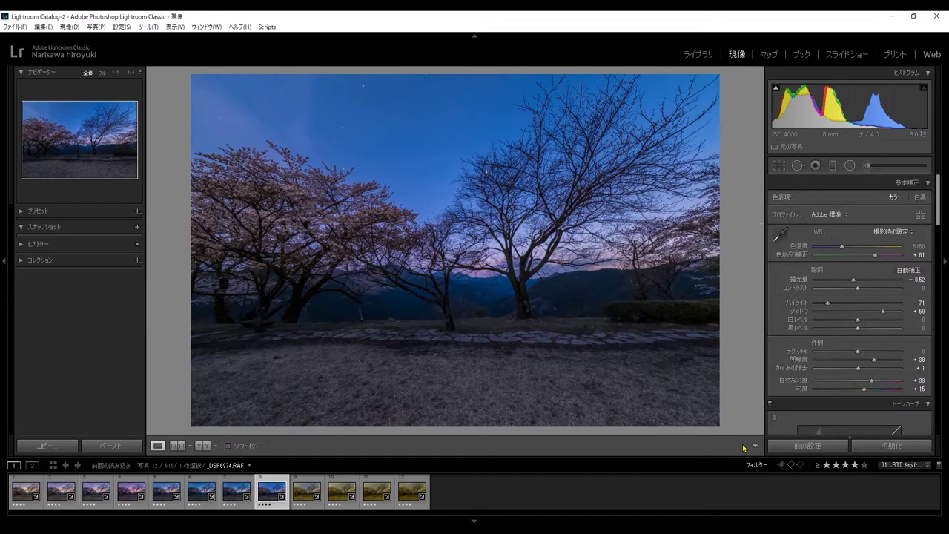
# Warm photo 8 to temperature 5779, comparing with photo 7 and the zoomed sky, then reselect photo 8.
pyautogui.moveTo(842, 250); pyautogui.dragTo(853, 248)
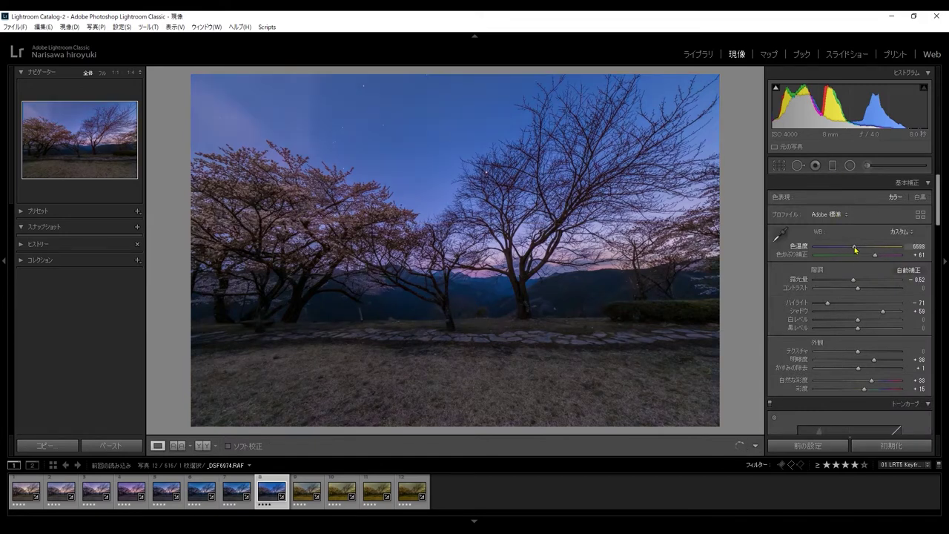
pyautogui.click(235, 495)
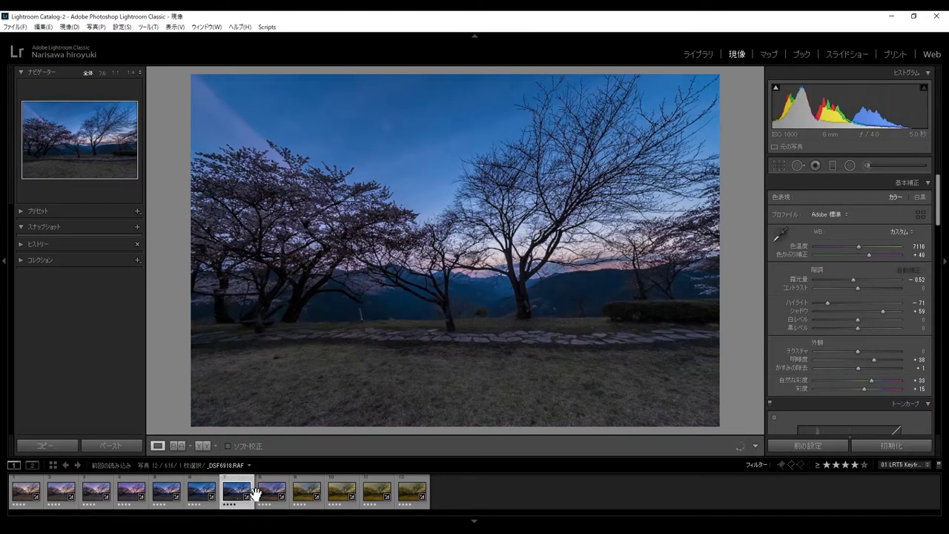
pyautogui.click(266, 494)
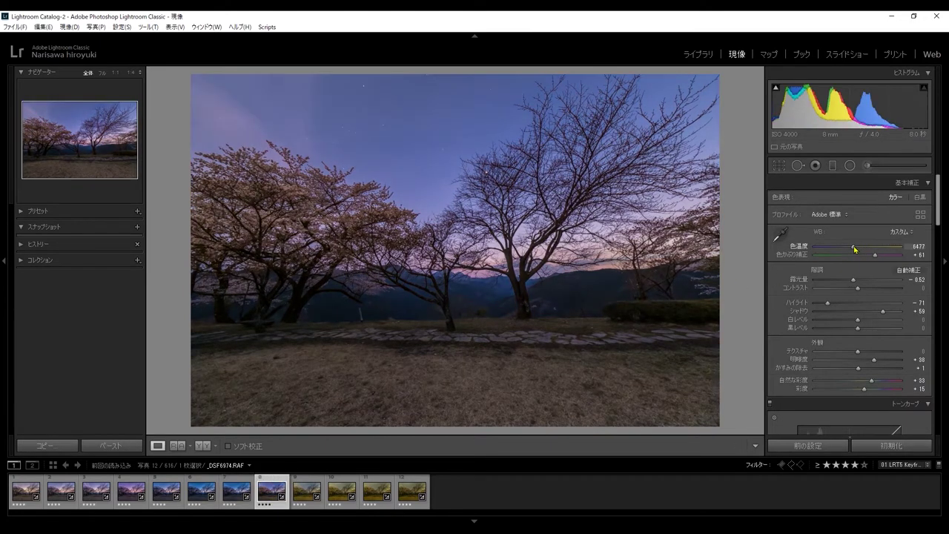
pyautogui.moveTo(853, 249); pyautogui.dragTo(851, 250)
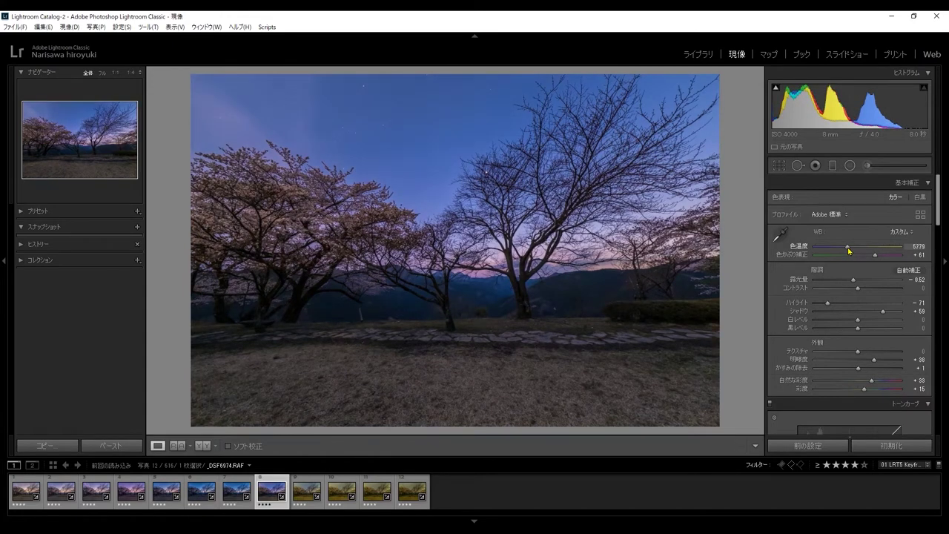
pyautogui.click(357, 123)
pyautogui.moveTo(318, 155); pyautogui.dragTo(432, 236)
pyautogui.hotkey('ctrl', 'a')
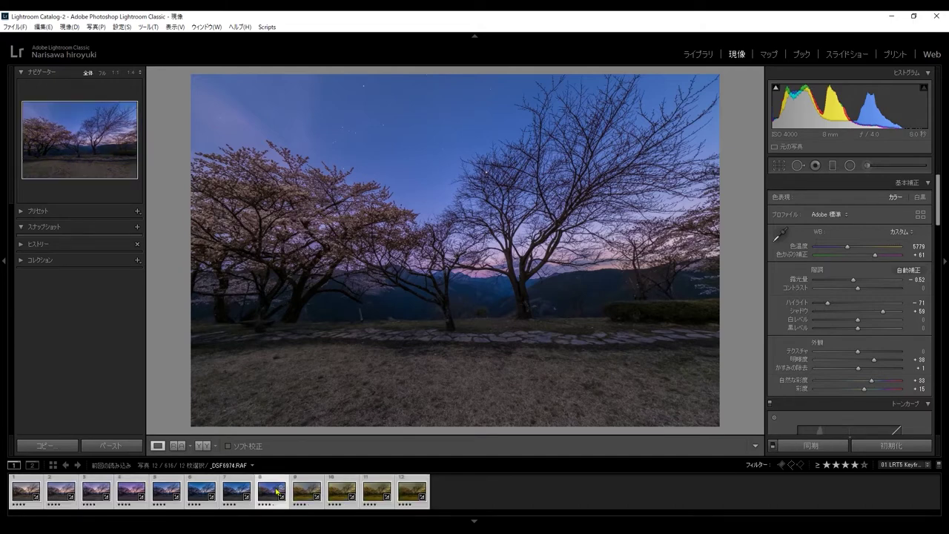
pyautogui.click(275, 491)
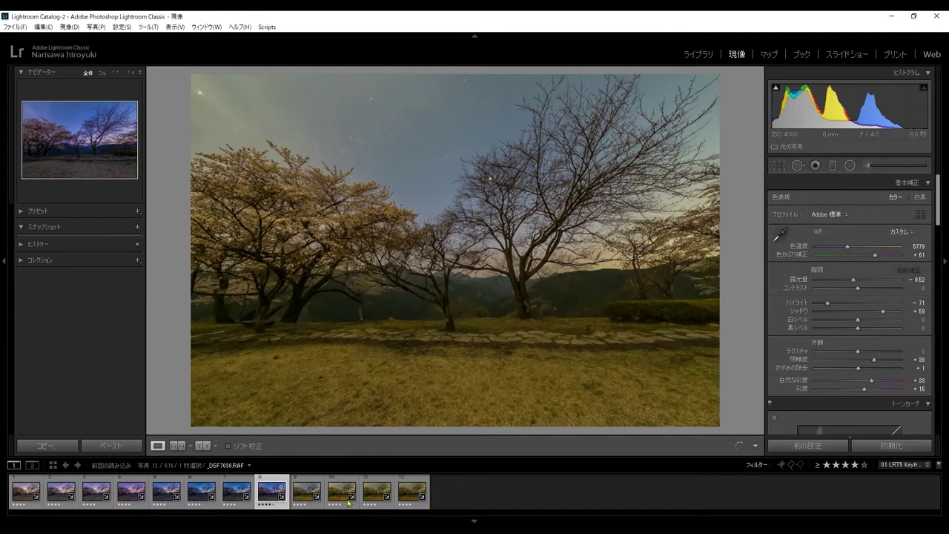
# Sync keyframe settings through keyframe 12, then view keyframe 9 (_DSF7030.RAF) alone.
pyautogui.keyDown('shift'); pyautogui.click(411, 495); pyautogui.keyUp('shift')
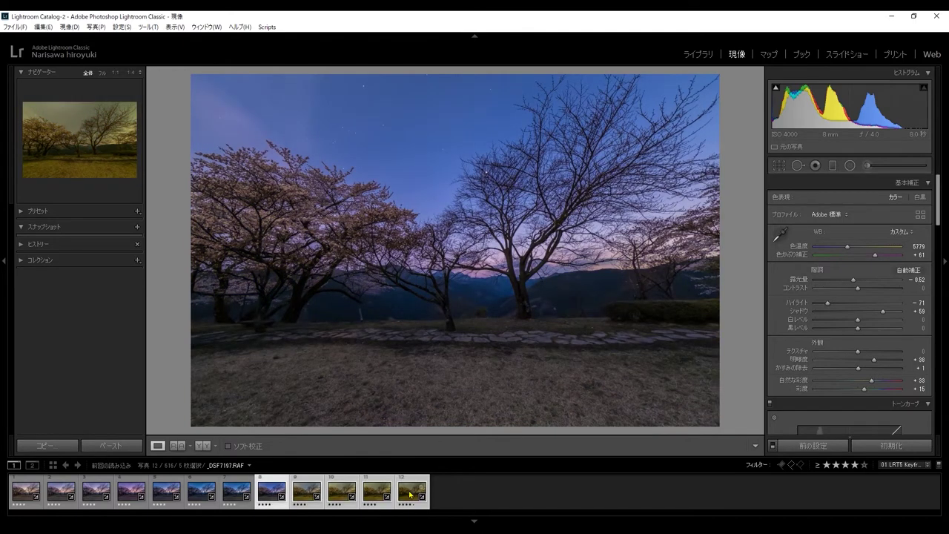
pyautogui.click(267, 27)
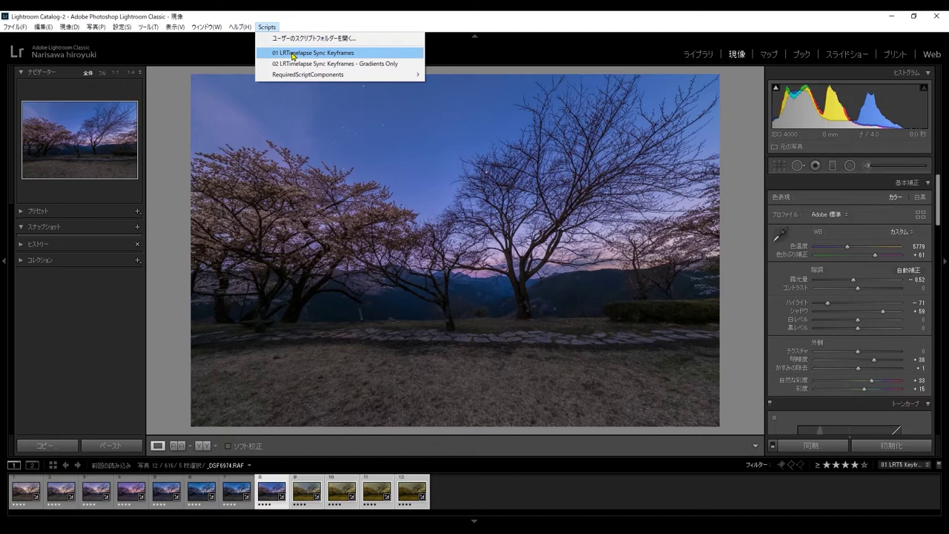
pyautogui.click(293, 53)
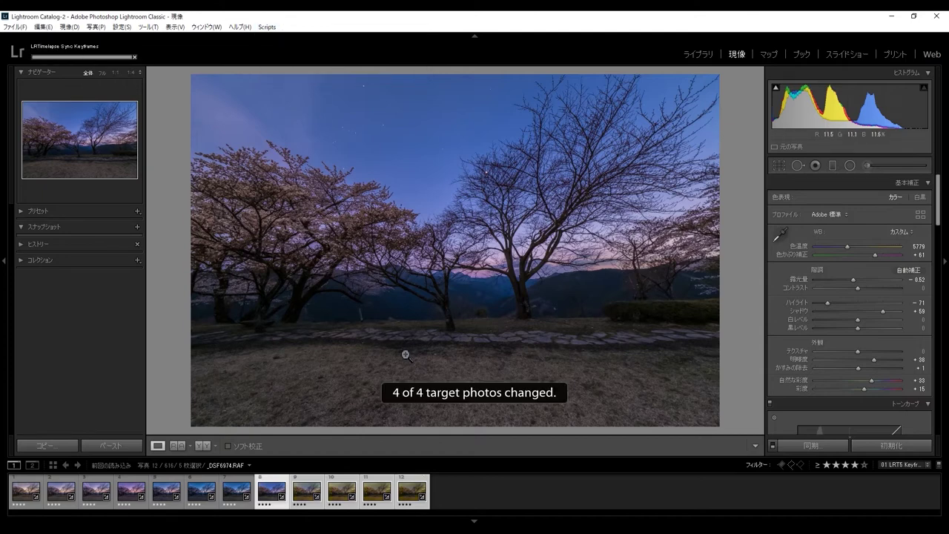
pyautogui.click(306, 495)
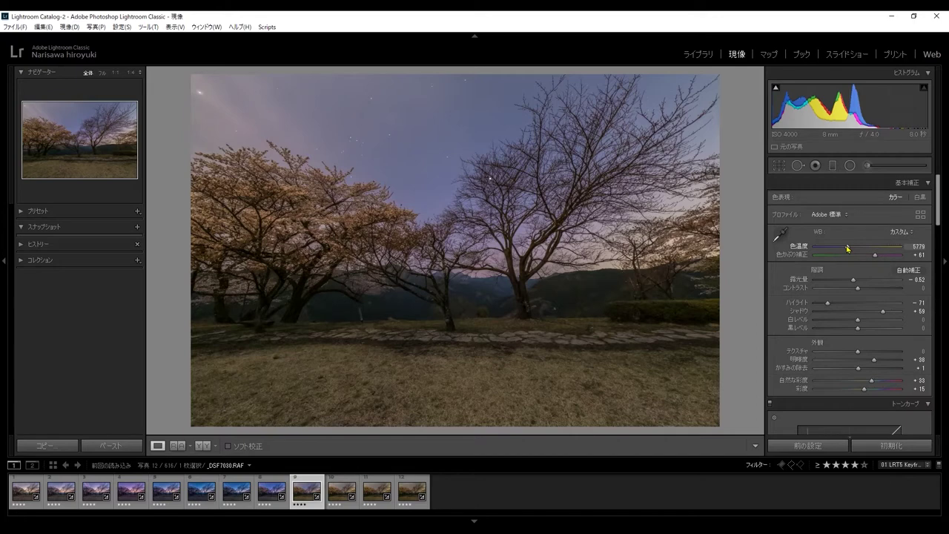
# Sample neutral spots with the WB eyedropper and fine-tune keyframe 9 to 4674 K, tint +65.
pyautogui.click(779, 234)
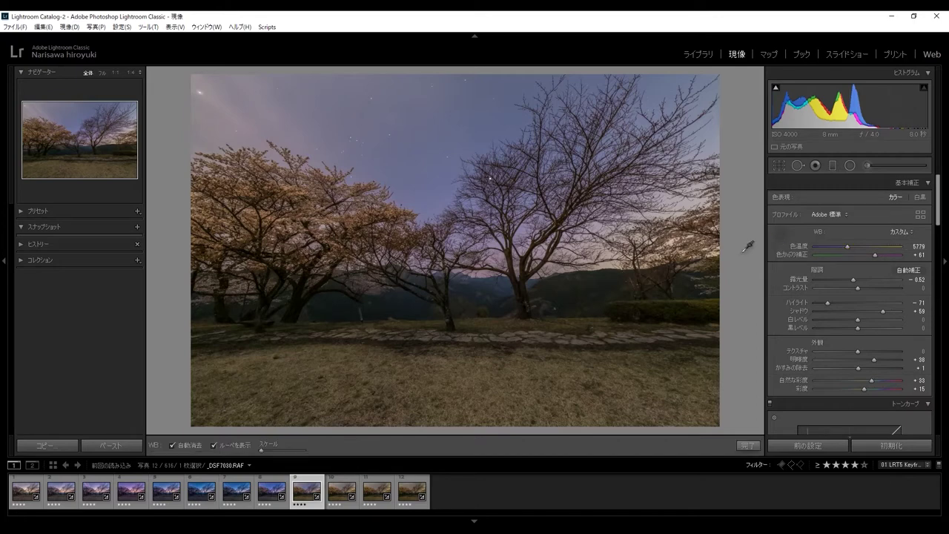
pyautogui.click(784, 236)
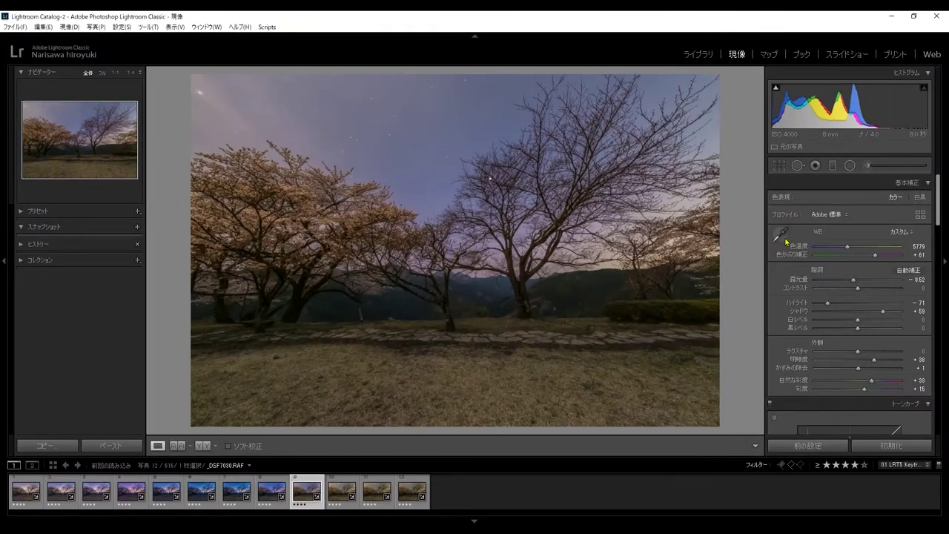
pyautogui.click(781, 233)
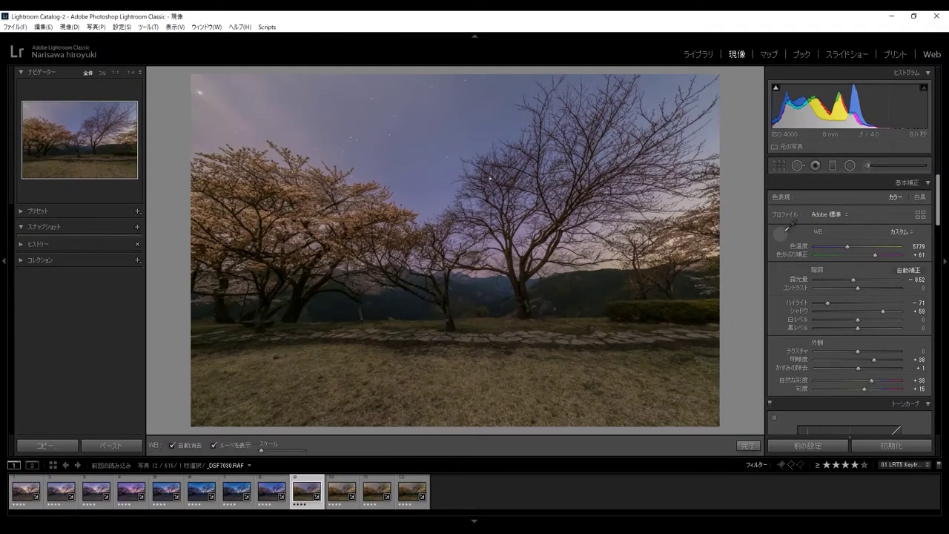
pyautogui.click(608, 281)
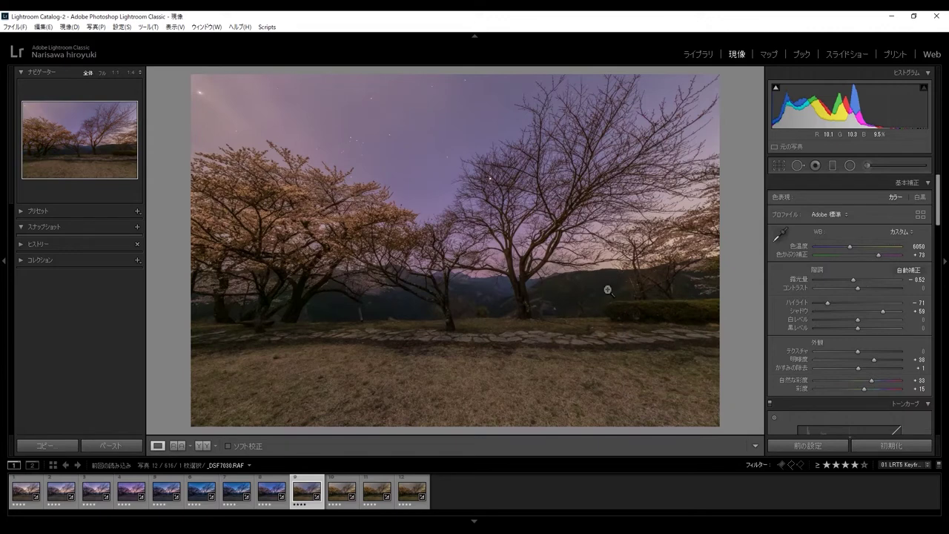
pyautogui.click(781, 235)
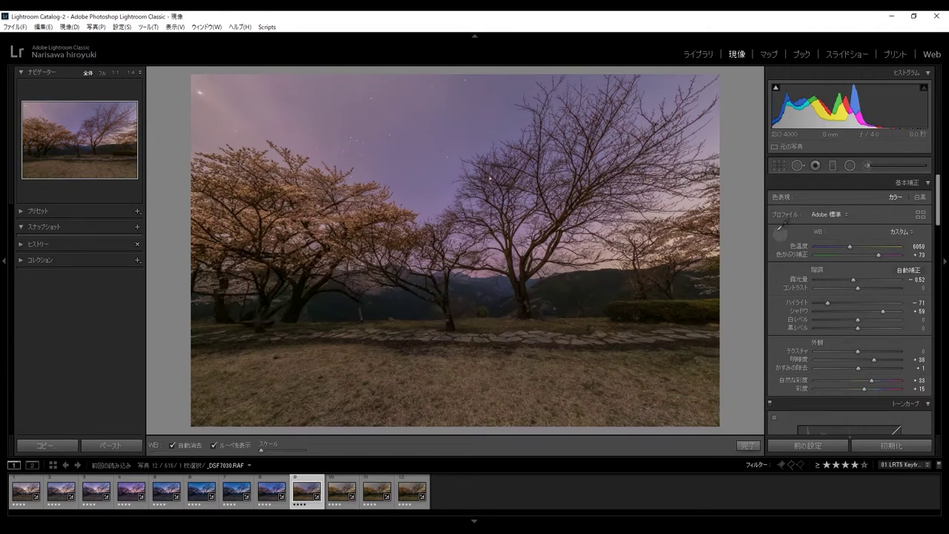
pyautogui.click(613, 364)
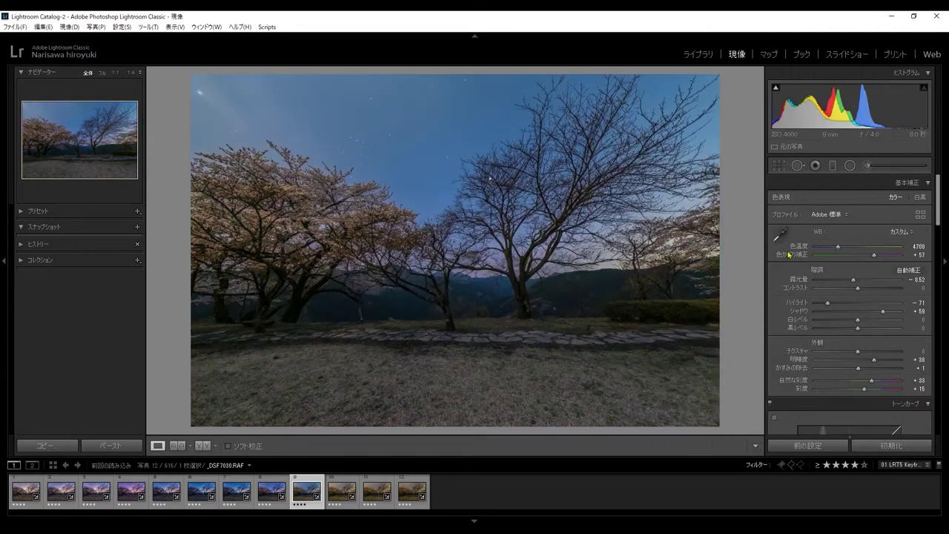
pyautogui.click(779, 235)
pyautogui.click(477, 141)
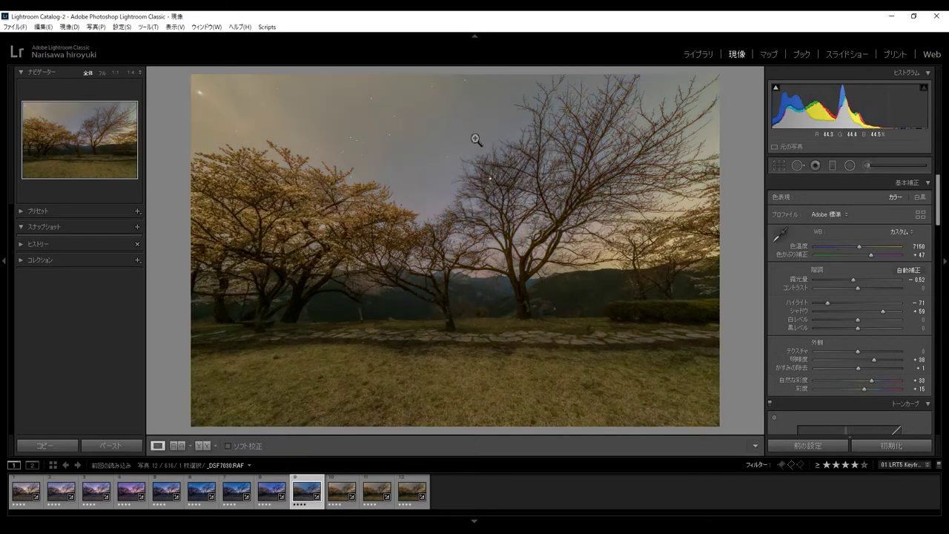
pyautogui.click(780, 235)
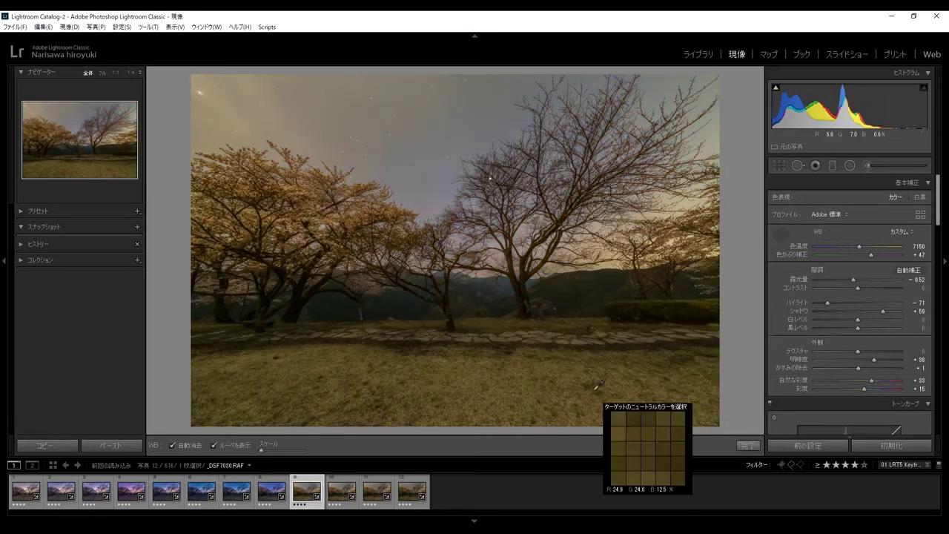
pyautogui.click(612, 387)
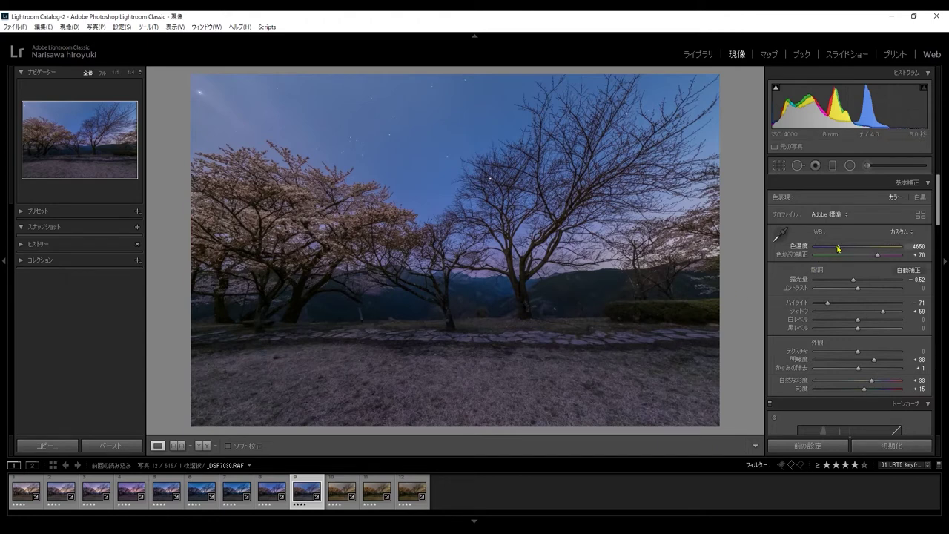
pyautogui.moveTo(846, 250); pyautogui.dragTo(840, 261)
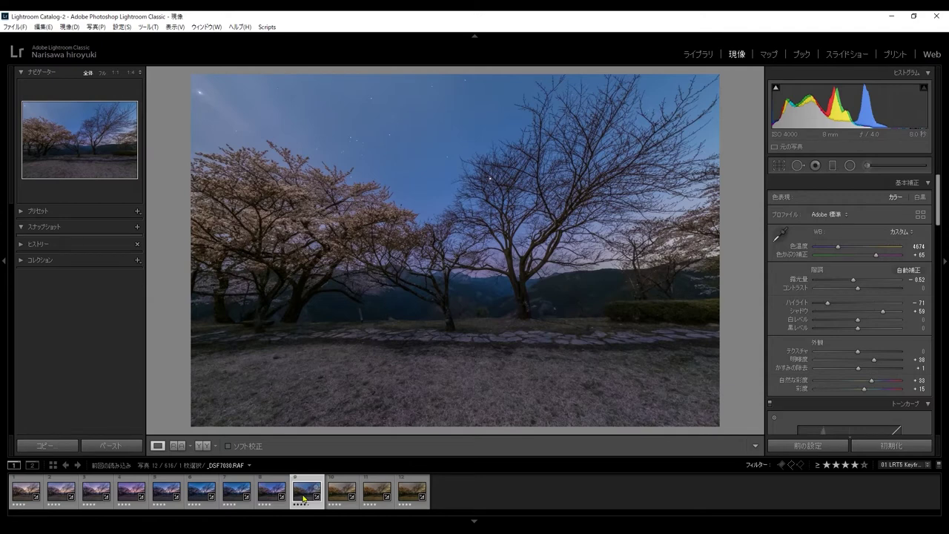
# Sync keyframe 9's cooler white balance to keyframes 10–12 with 01 LRTimelapse Sync Keyframes.
pyautogui.keyDown('shift'); pyautogui.click(402, 501); pyautogui.keyUp('shift')
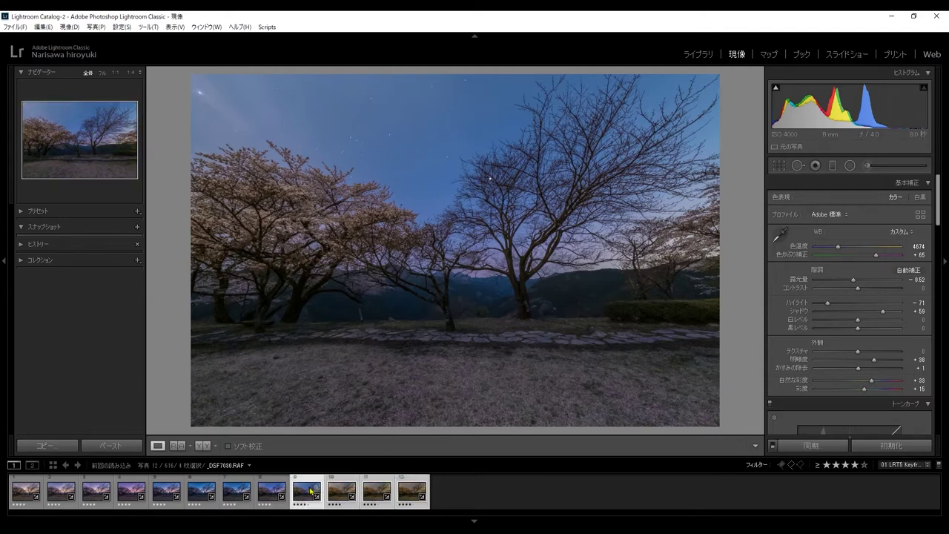
pyautogui.click(266, 27)
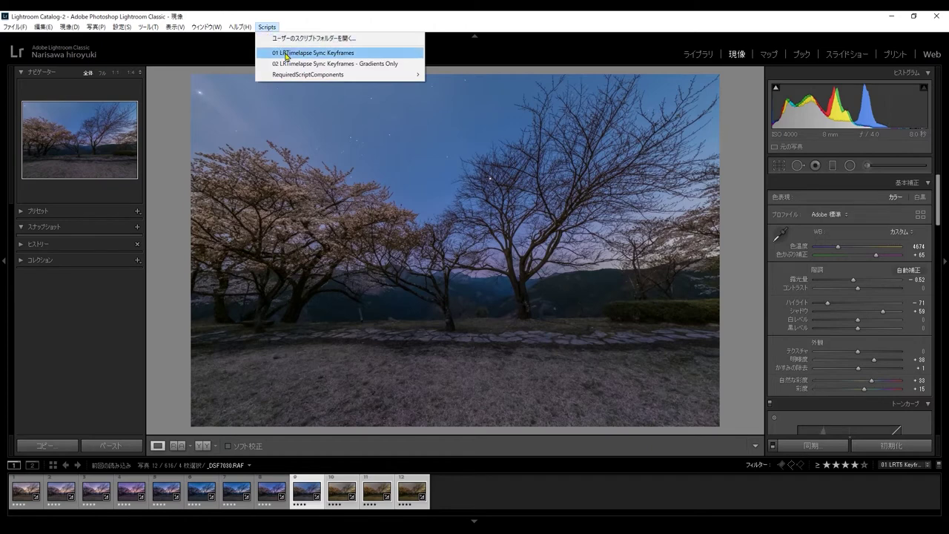
pyautogui.click(286, 53)
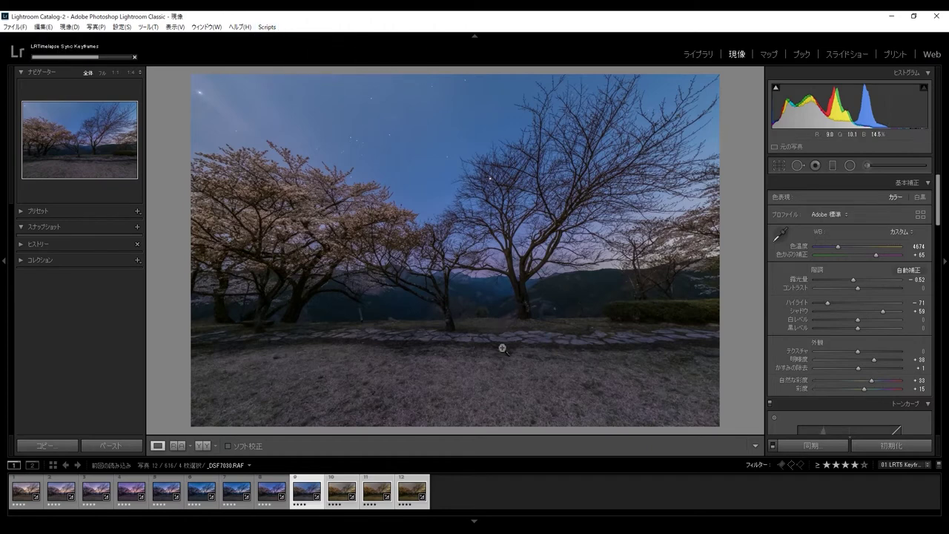
# Compare keyframes 10, 11 and 12 against keyframes 9 and 8 after the sync.
pyautogui.click(337, 491)
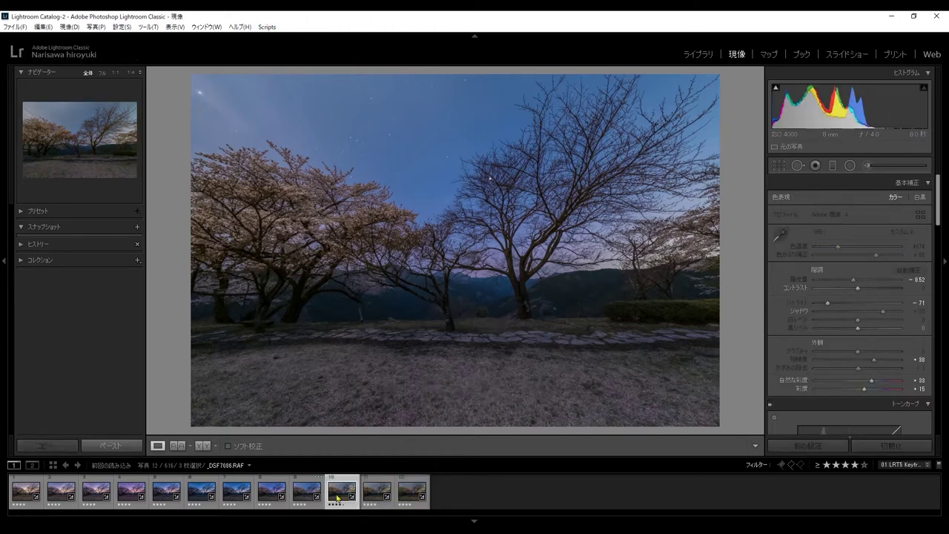
pyautogui.click(376, 492)
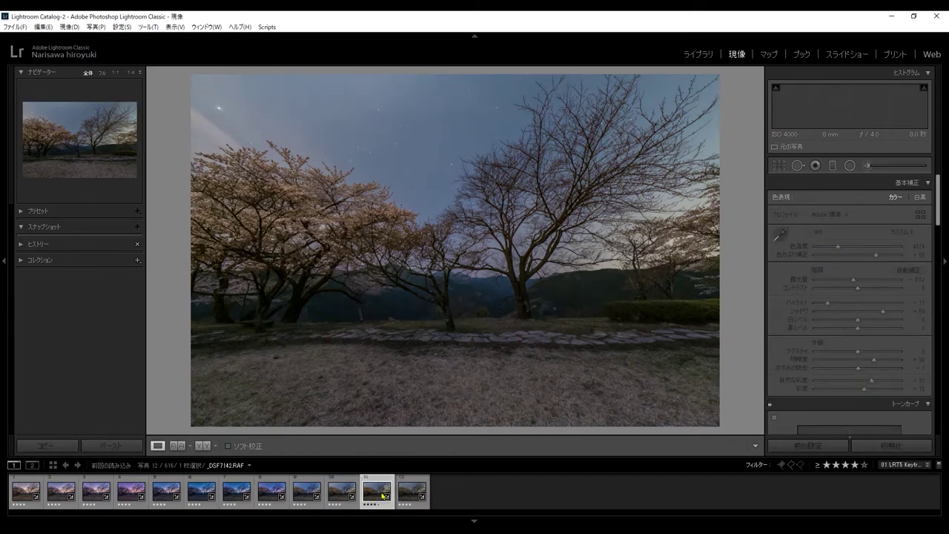
pyautogui.click(404, 494)
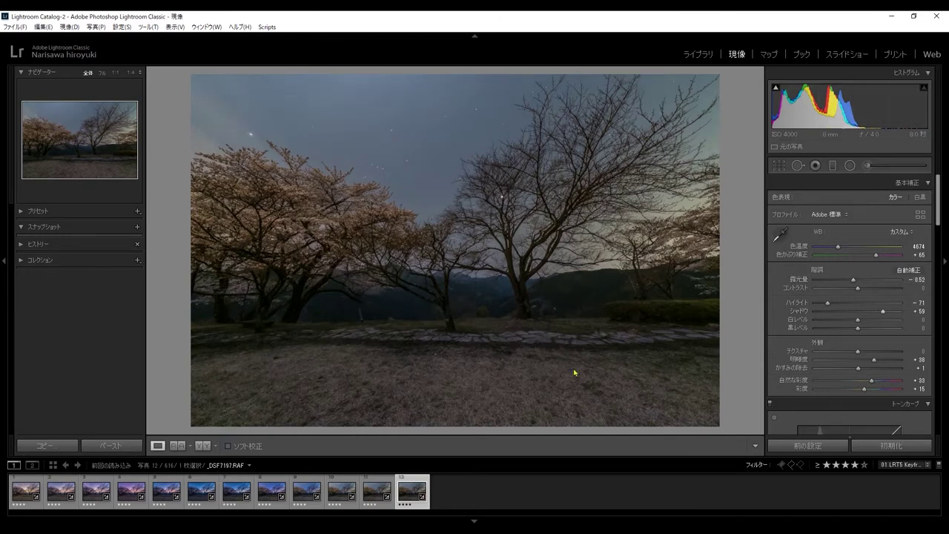
pyautogui.click(375, 493)
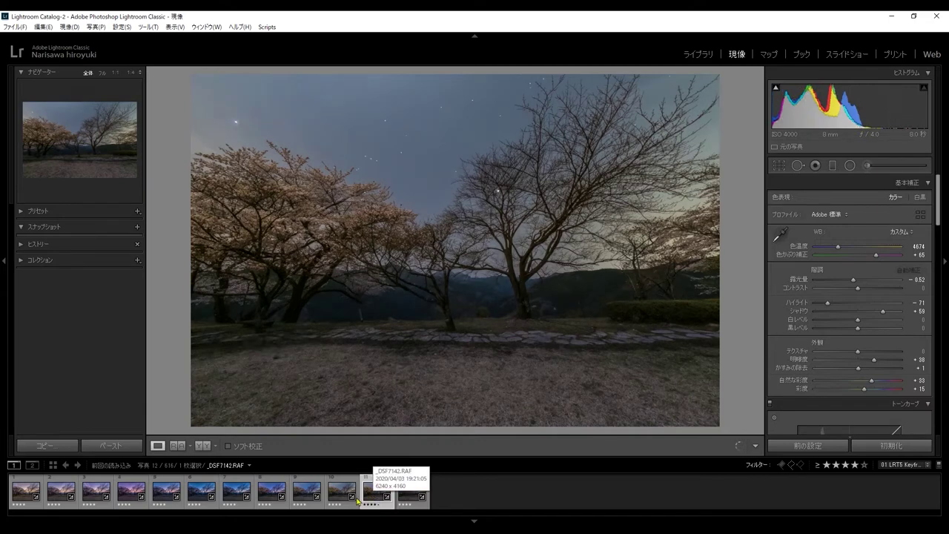
pyautogui.click(352, 498)
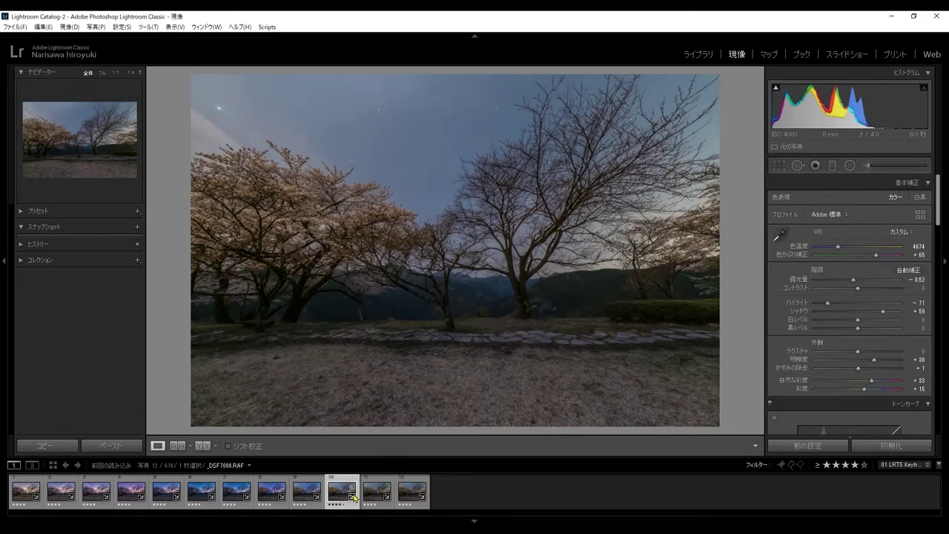
pyautogui.click(369, 496)
pyautogui.click(403, 494)
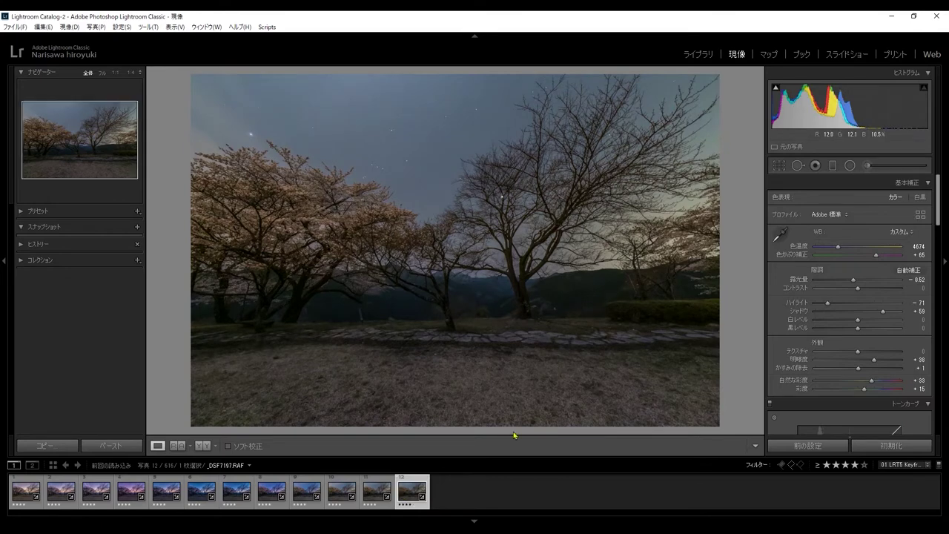
pyautogui.click(304, 497)
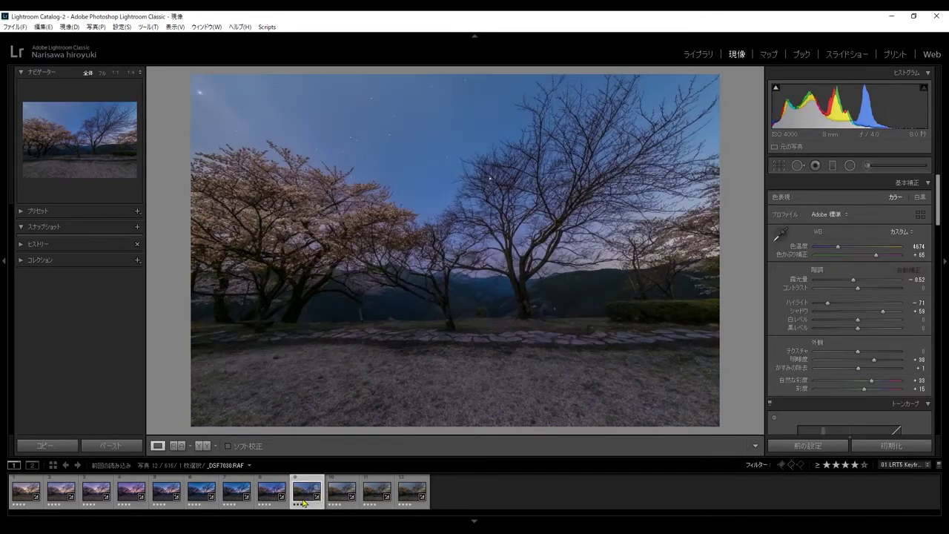
pyautogui.click(268, 492)
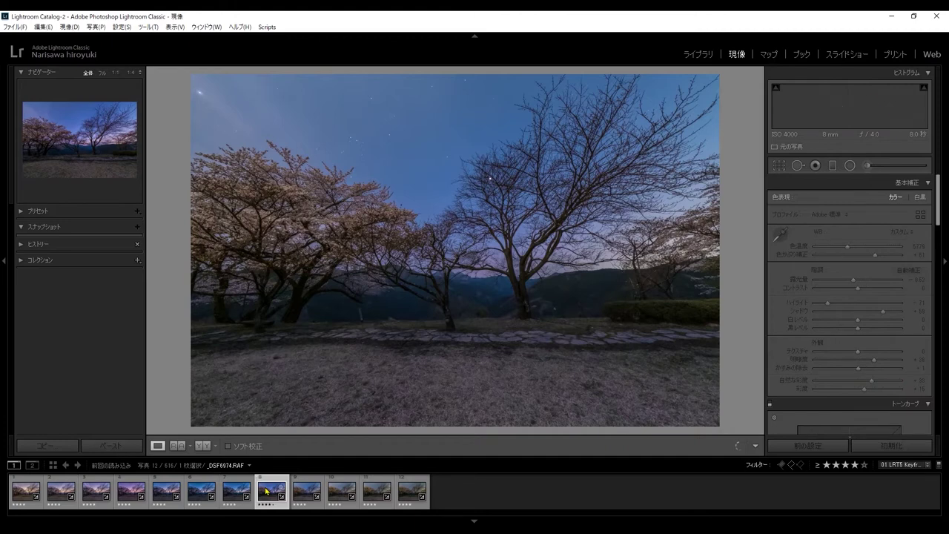
pyautogui.click(305, 492)
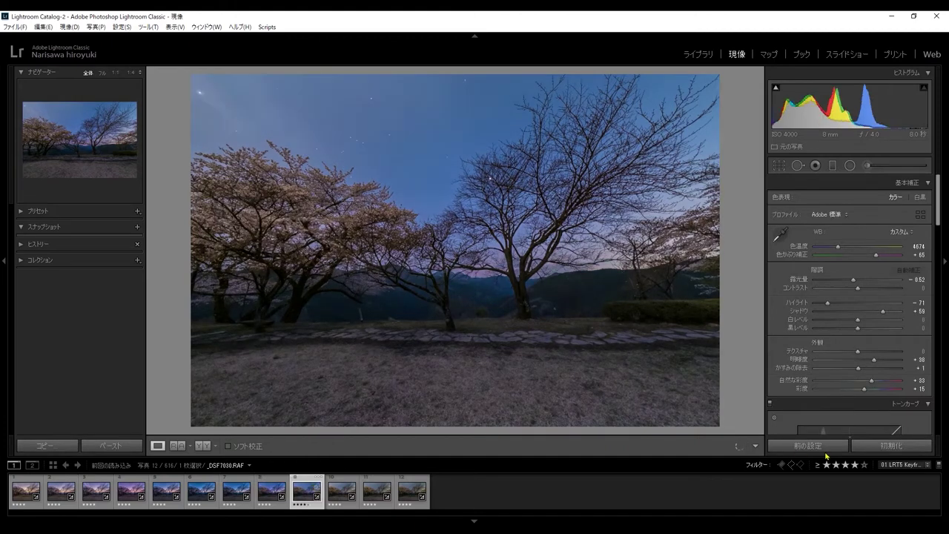
# Set keyframe 9's Texture to +15.
pyautogui.click(918, 351)
pyautogui.write('15')
pyautogui.press('Return')
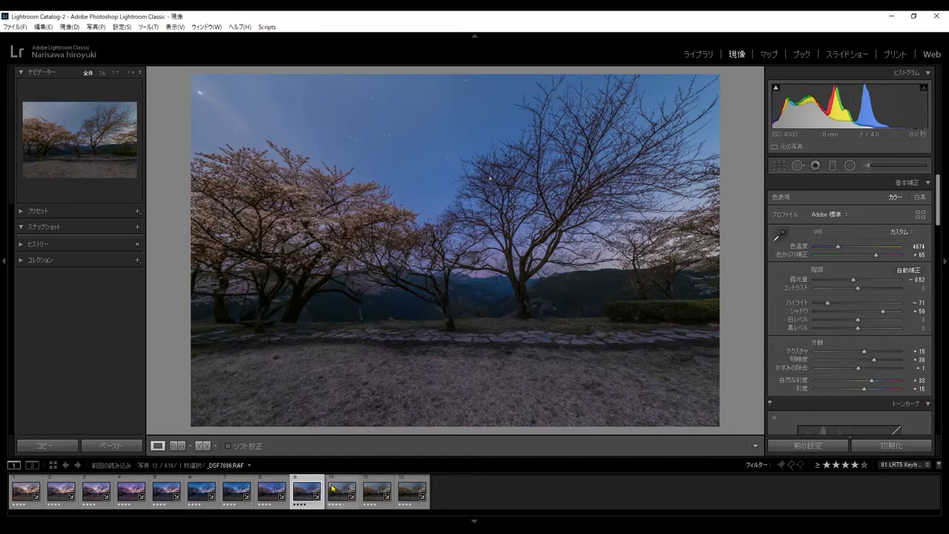
# Sync the Texture +15 change to keyframes 10–12 and check keyframes 10 and 11.
pyautogui.keyDown('shift'); pyautogui.click(412, 493); pyautogui.keyUp('shift')
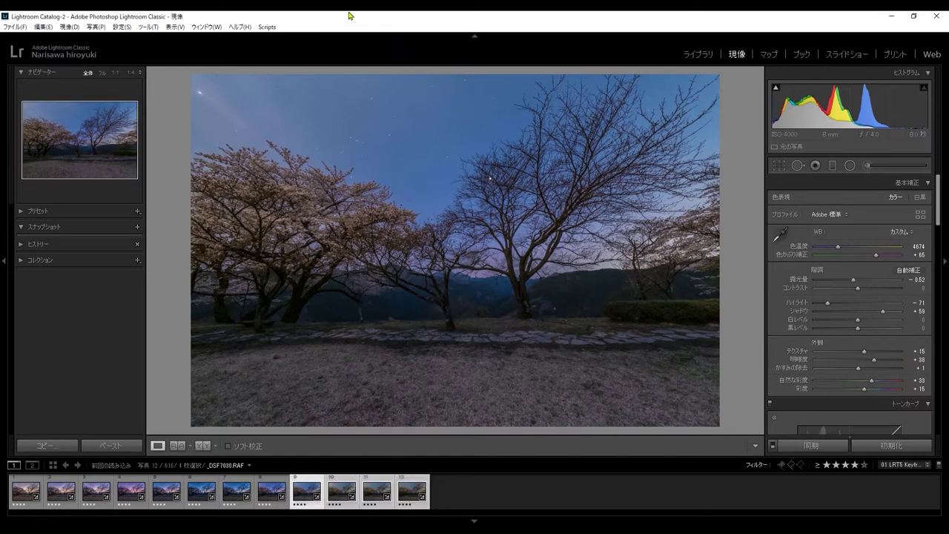
pyautogui.click(268, 27)
pyautogui.click(296, 49)
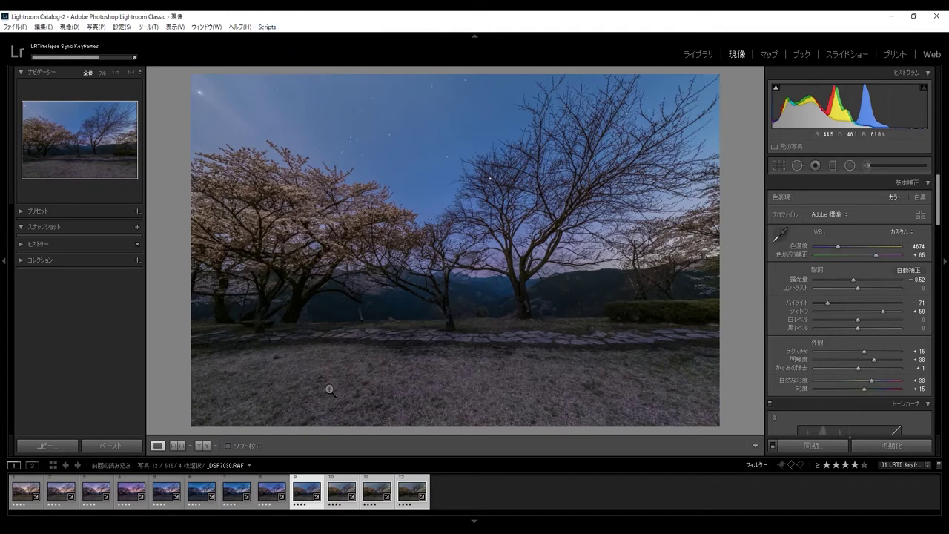
pyautogui.click(338, 494)
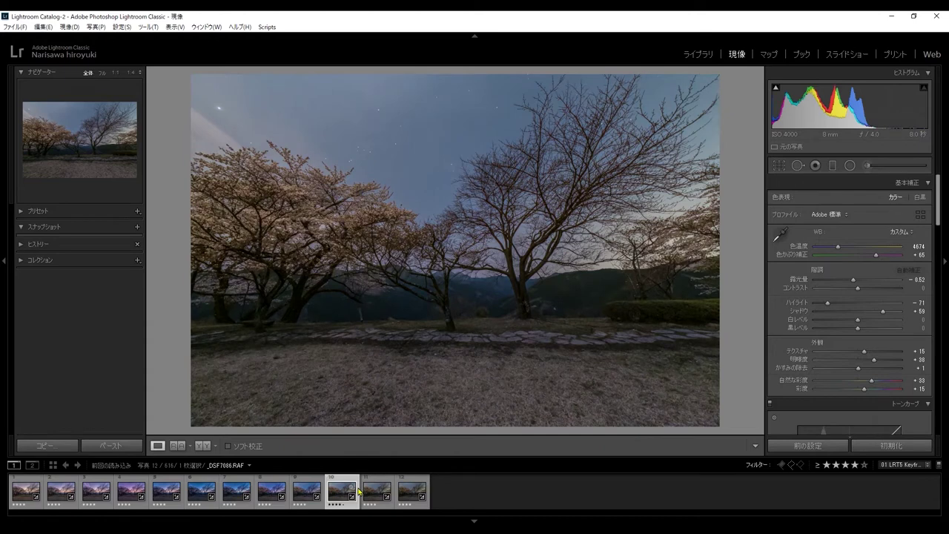
pyautogui.click(374, 493)
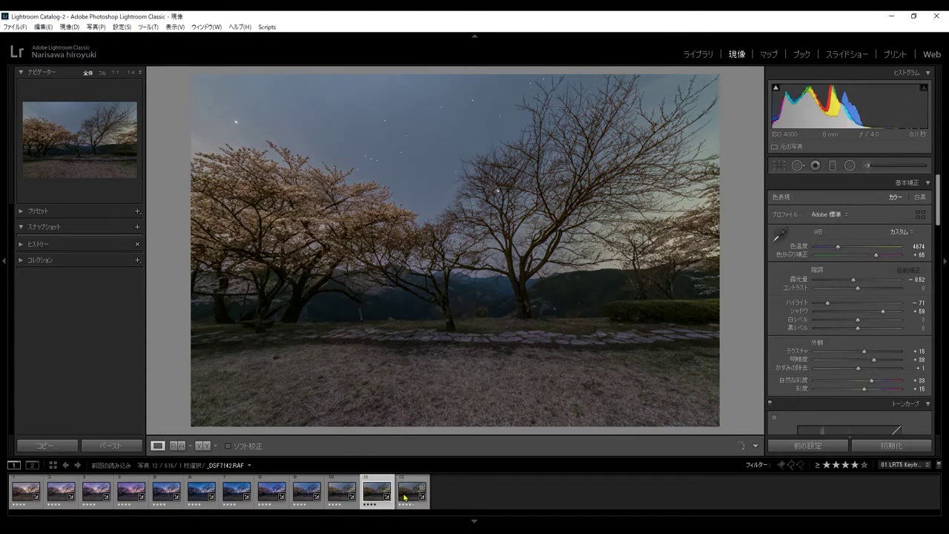
pyautogui.click(338, 495)
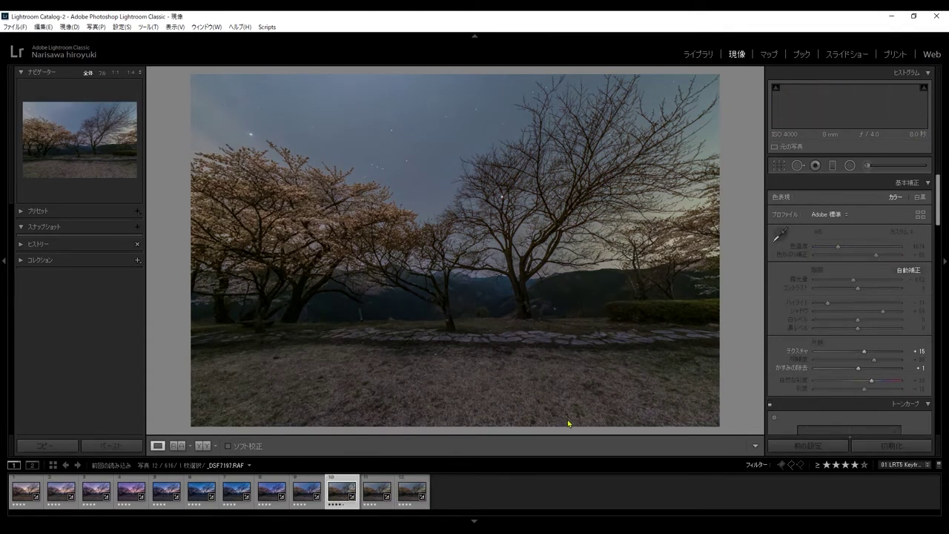
# Reset Shadows to 0 and lay a graduated filter across the horizon.
pyautogui.moveTo(876, 314); pyautogui.dragTo(857, 318)
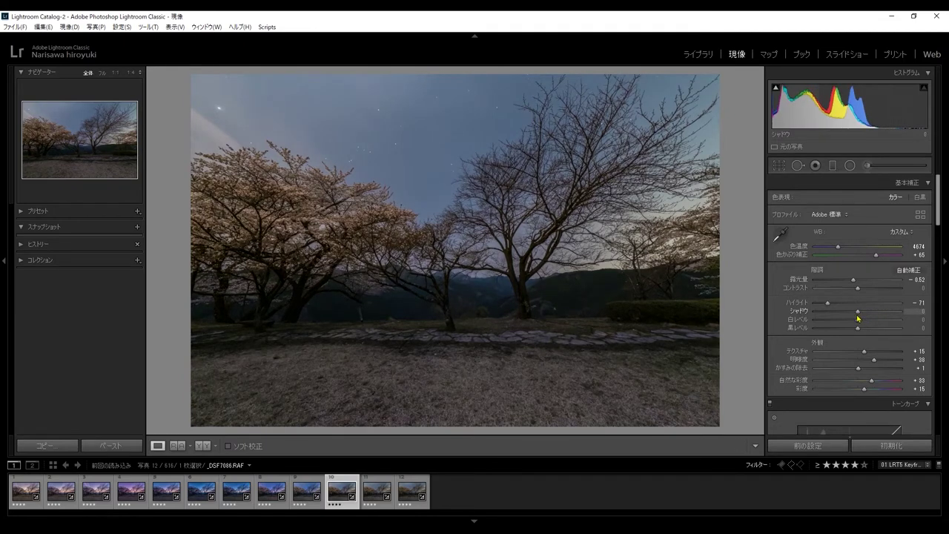
pyautogui.click(832, 164)
pyautogui.moveTo(453, 324); pyautogui.dragTo(460, 278)
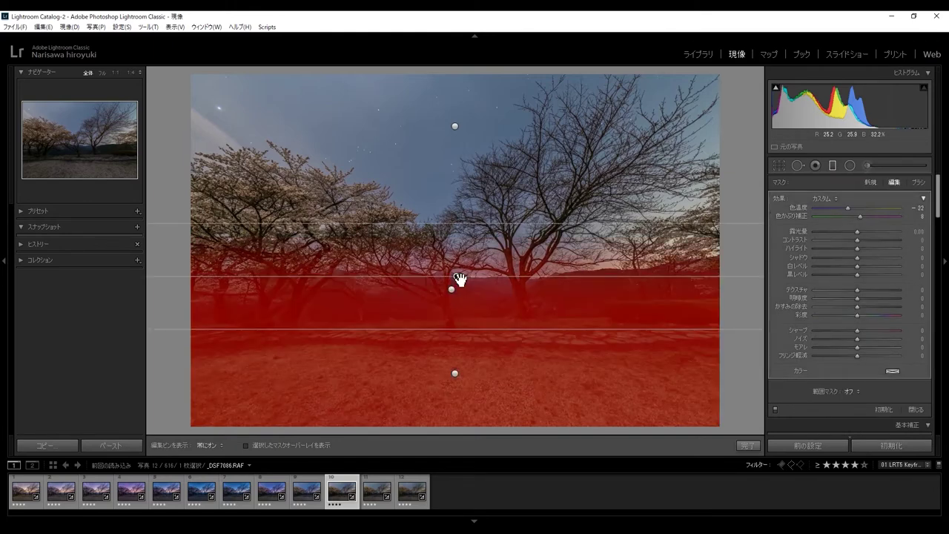
pyautogui.click(745, 445)
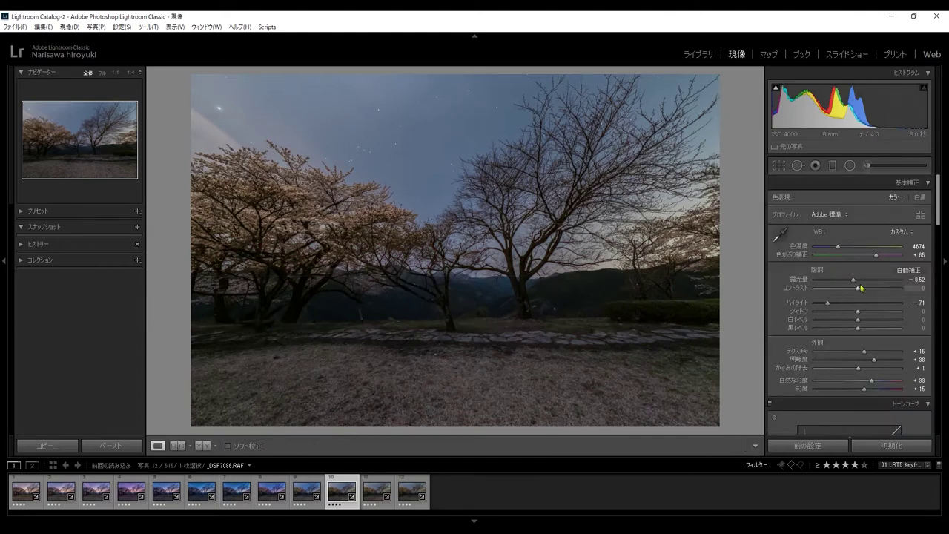
# Set Contrast to +27, Shadows to −55 and Exposure to −0.52.
pyautogui.moveTo(858, 289); pyautogui.dragTo(870, 291)
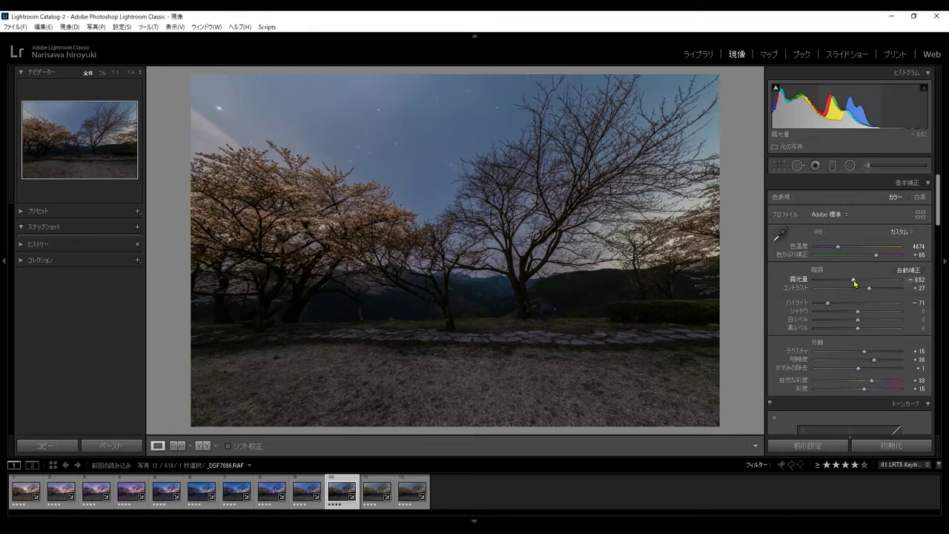
pyautogui.moveTo(854, 281); pyautogui.dragTo(829, 311)
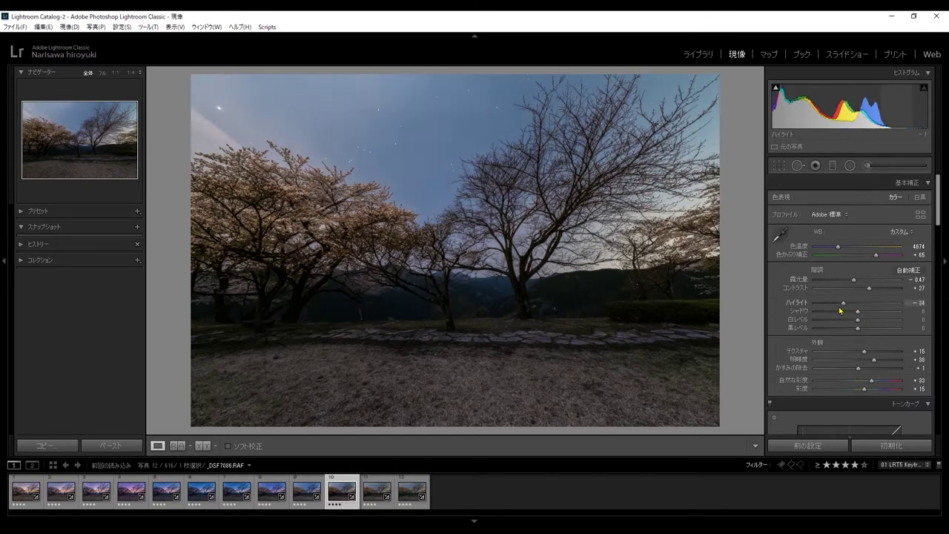
pyautogui.hotkey('ctrl', 'z')
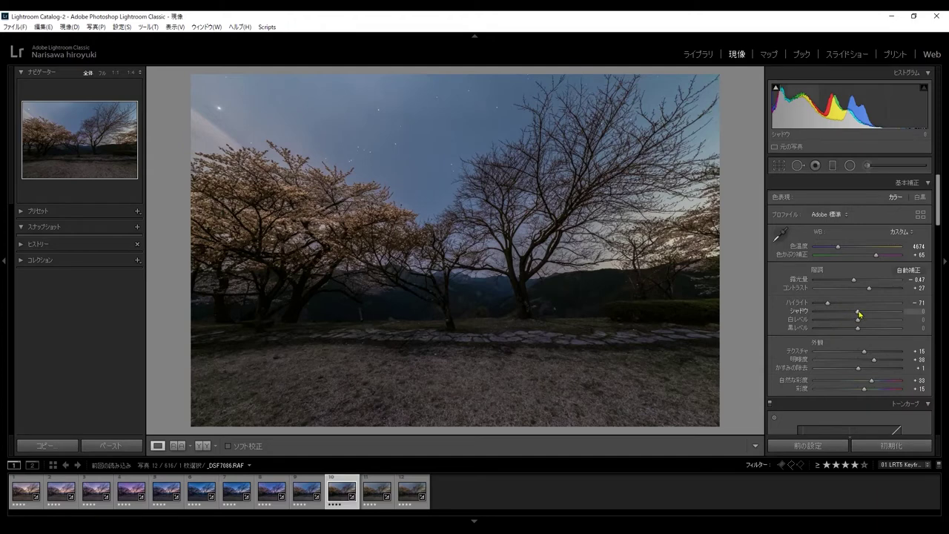
pyautogui.moveTo(877, 316)
pyautogui.mouseDown()
pyautogui.moveTo(826, 327)
pyautogui.moveTo(858, 329)
pyautogui.mouseUp()
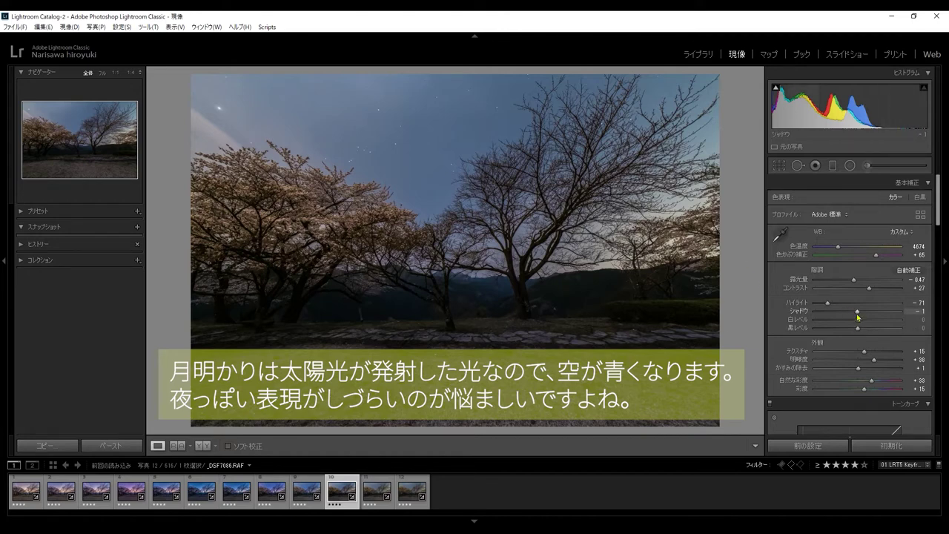
pyautogui.moveTo(857, 312); pyautogui.dragTo(840, 312)
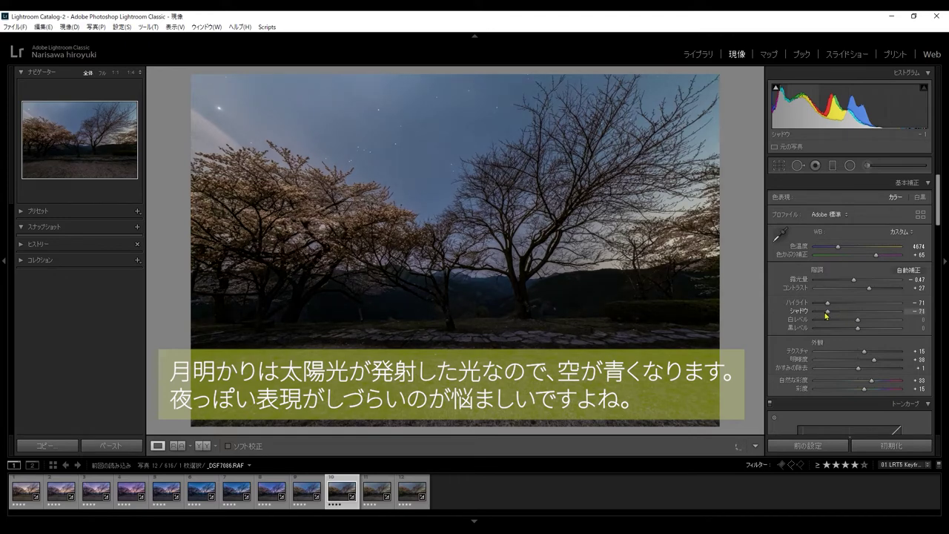
pyautogui.moveTo(827, 315); pyautogui.dragTo(833, 321)
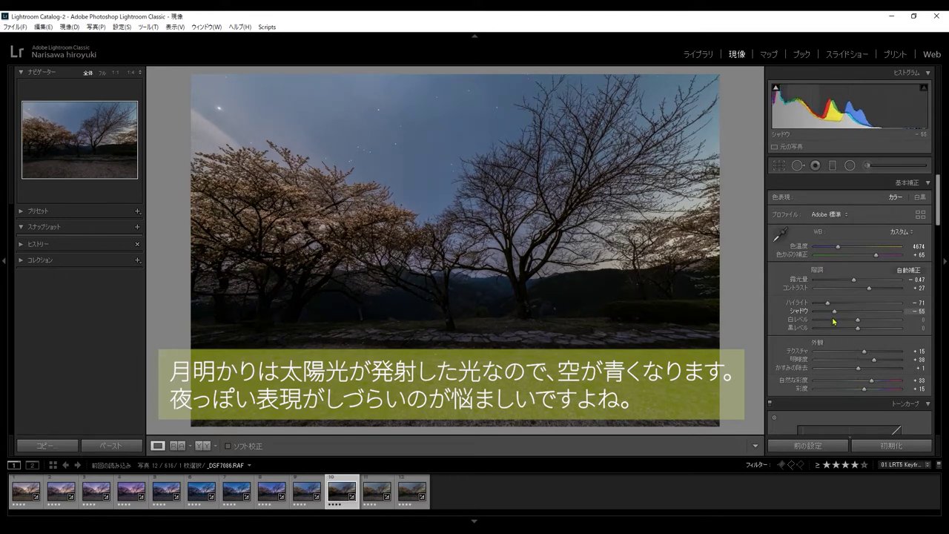
pyautogui.moveTo(853, 280)
pyautogui.moveTo(854, 282); pyautogui.dragTo(853, 282)
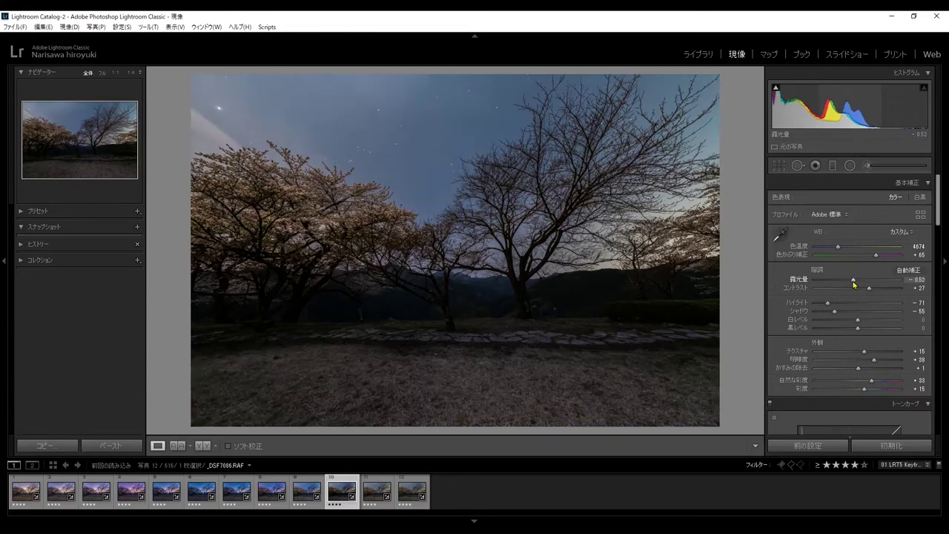
# Inspect sky noise at 1:1 and turn Sharpening Amount down to 0 in Detail.
pyautogui.click(424, 156)
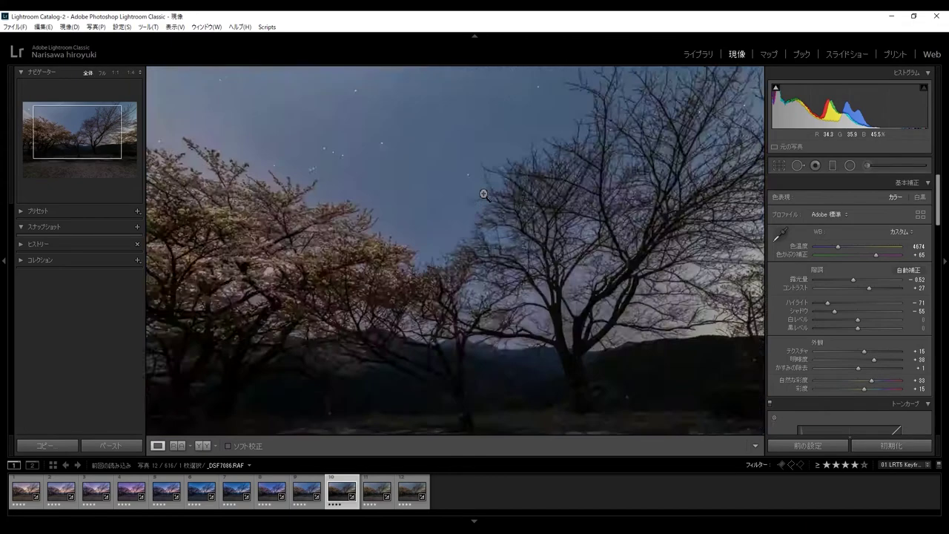
pyautogui.click(483, 195)
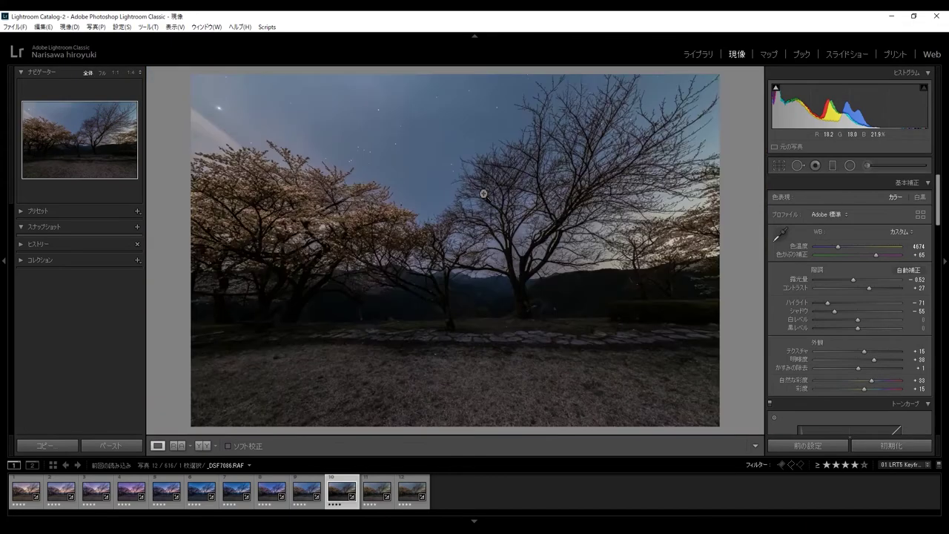
pyautogui.moveTo(938, 219); pyautogui.dragTo(946, 296)
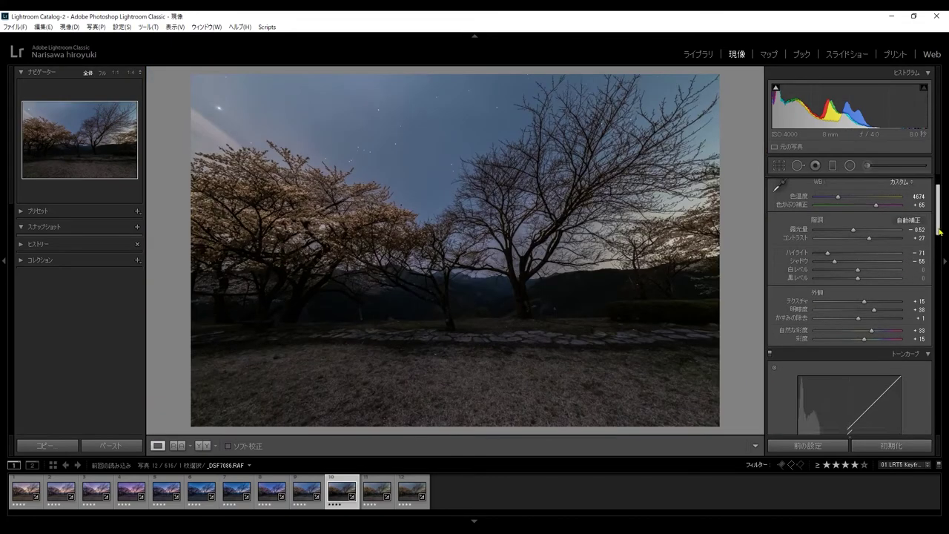
pyautogui.scroll(-5, 853, 296)
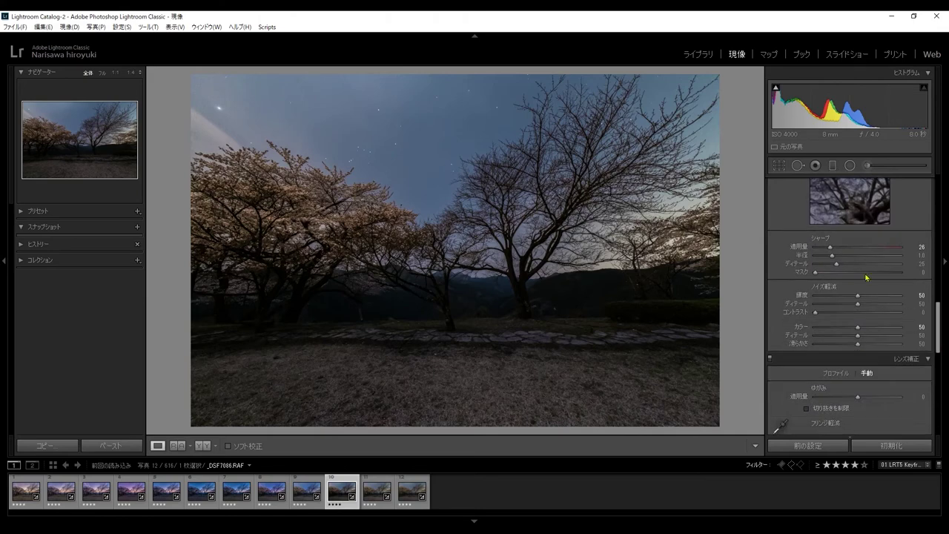
pyautogui.moveTo(830, 249); pyautogui.dragTo(802, 246)
# Raise Luminance noise reduction to 60 while zoomed on the starry sky.
pyautogui.click(441, 146)
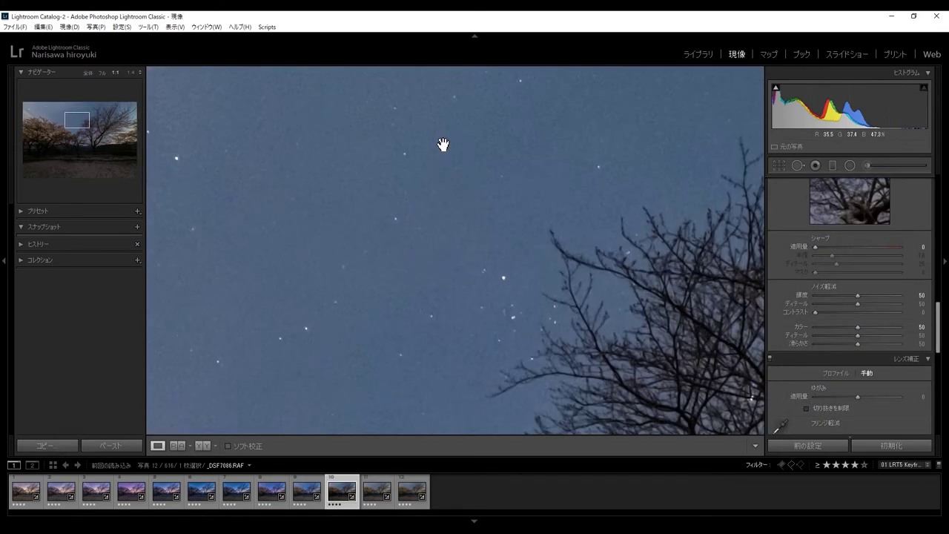
pyautogui.moveTo(858, 297); pyautogui.dragTo(867, 298)
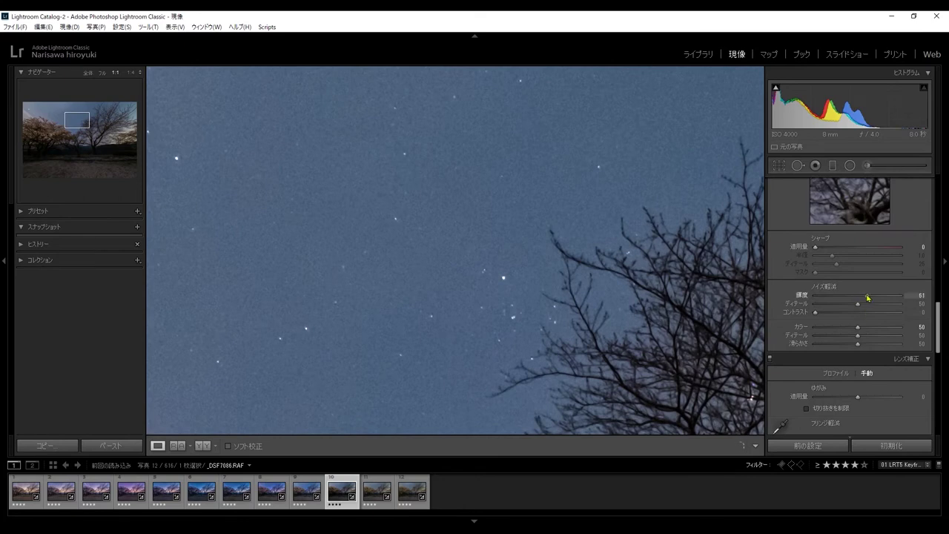
pyautogui.moveTo(871, 297)
pyautogui.mouseDown()
pyautogui.moveTo(891, 299)
pyautogui.moveTo(876, 299)
pyautogui.mouseUp()
pyautogui.click(440, 261)
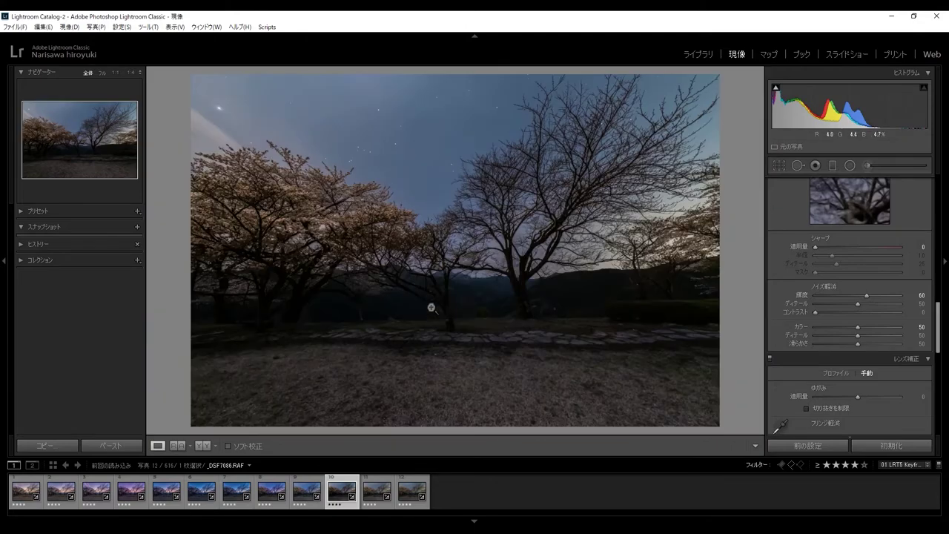
# Sync keyframe 10's edits onto keyframes 11 and 12 via LRTimelapse Sync Keyframes.
pyautogui.keyDown('shift'); pyautogui.click(412, 491); pyautogui.keyUp('shift')
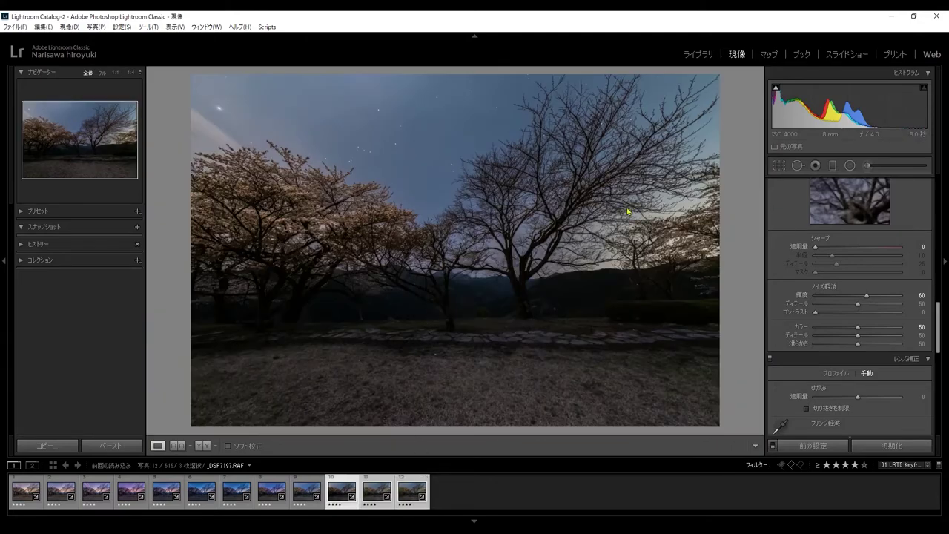
pyautogui.click(270, 27)
pyautogui.click(286, 52)
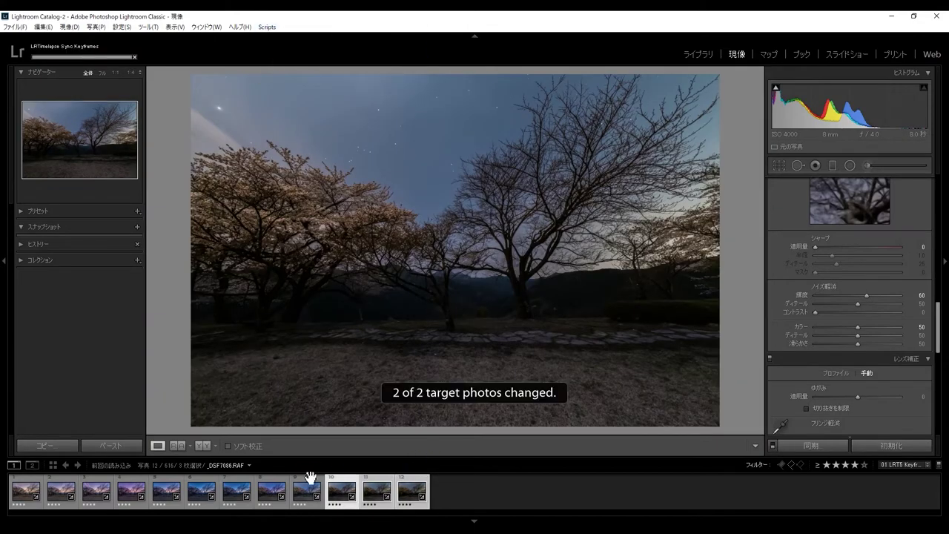
# Set Sharpening Amount to 0 on keyframe 9 and keyframe 8.
pyautogui.click(304, 492)
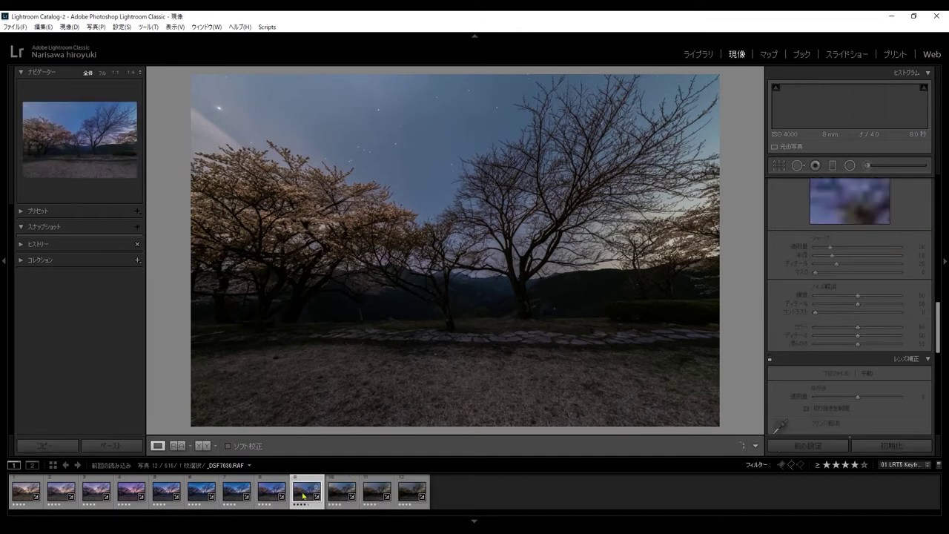
pyautogui.moveTo(831, 250); pyautogui.dragTo(810, 248)
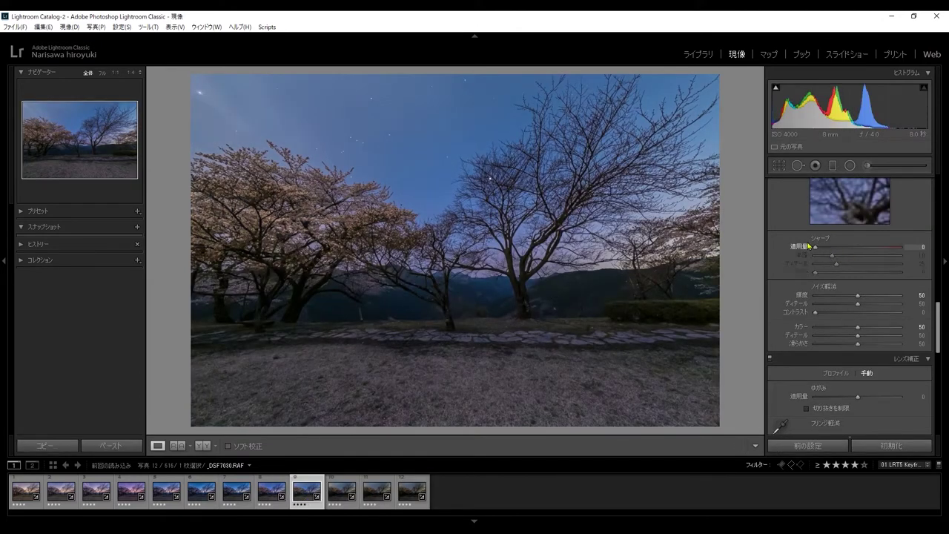
pyautogui.click(264, 494)
pyautogui.moveTo(831, 247); pyautogui.dragTo(784, 248)
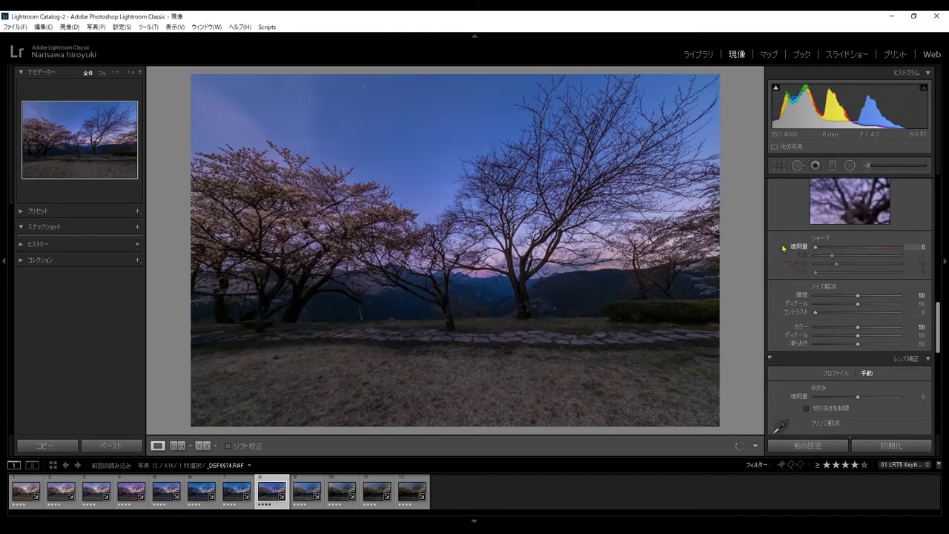
# Review keyframes 10, 11 and 12, zooming into the sky to check detail.
pyautogui.click(341, 492)
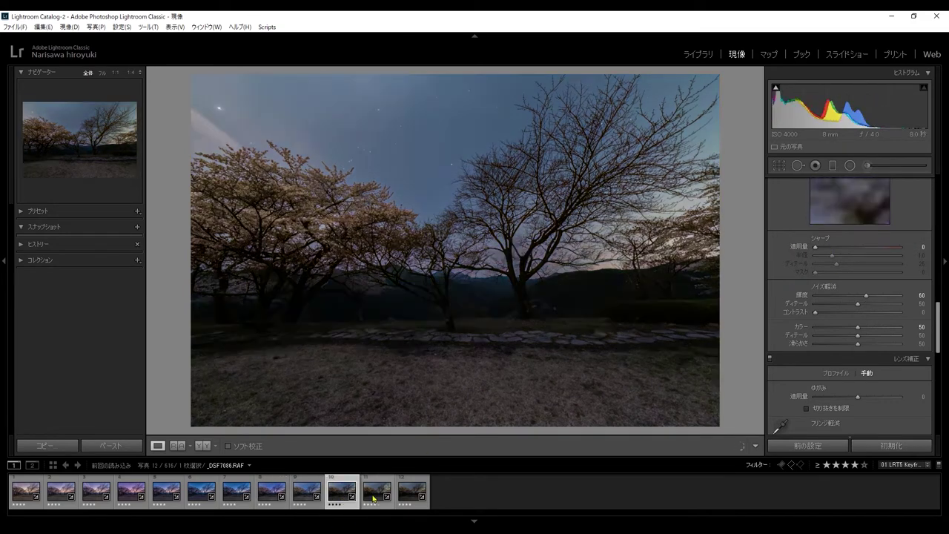
pyautogui.click(373, 497)
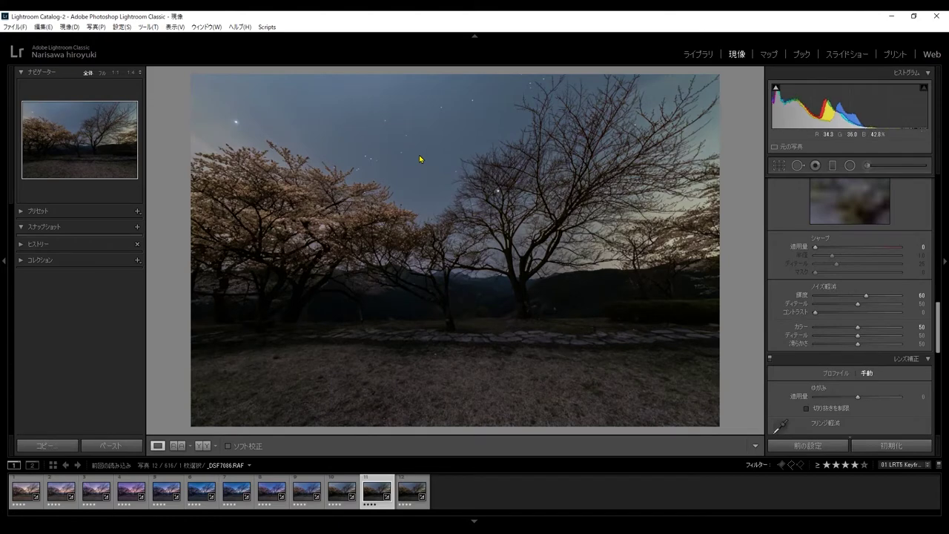
pyautogui.click(419, 158)
pyautogui.click(441, 198)
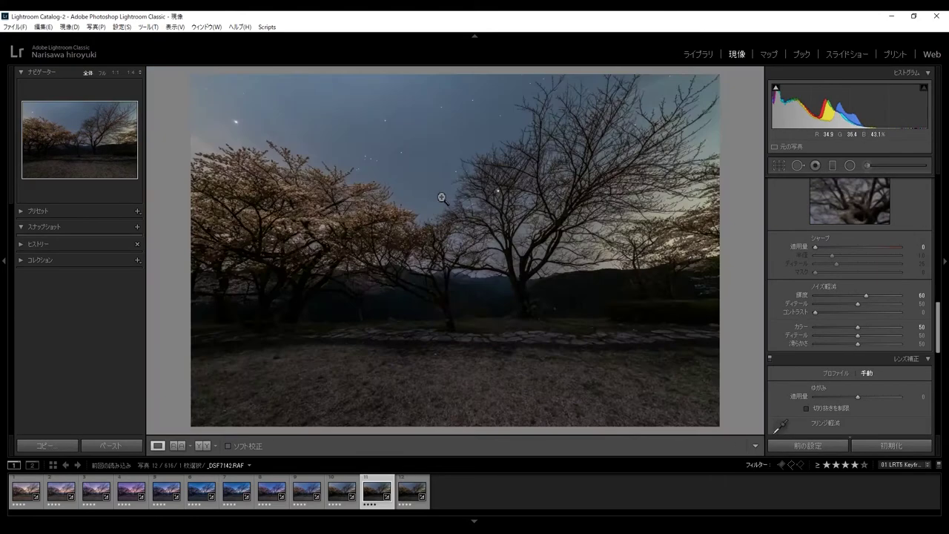
pyautogui.click(404, 496)
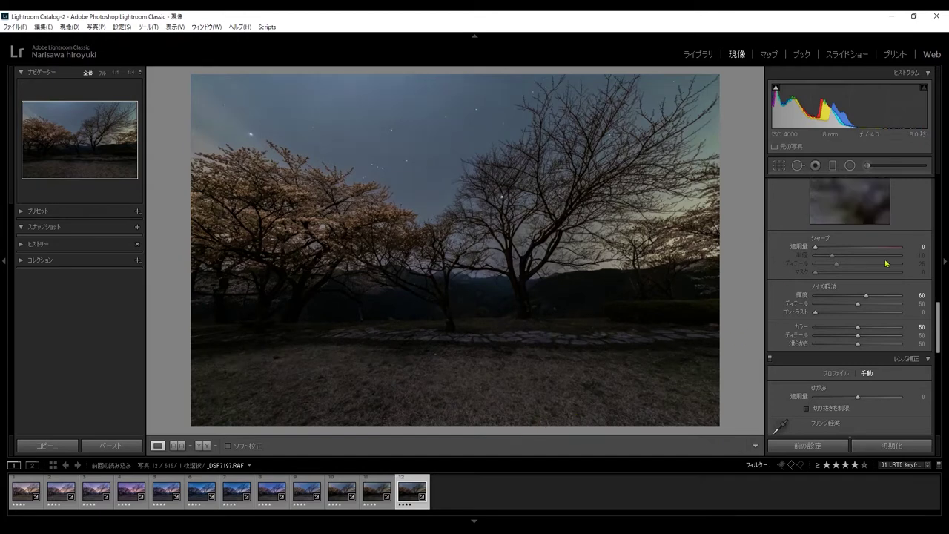
pyautogui.scroll(5, 852, 312)
pyautogui.scroll(3, 815, 237)
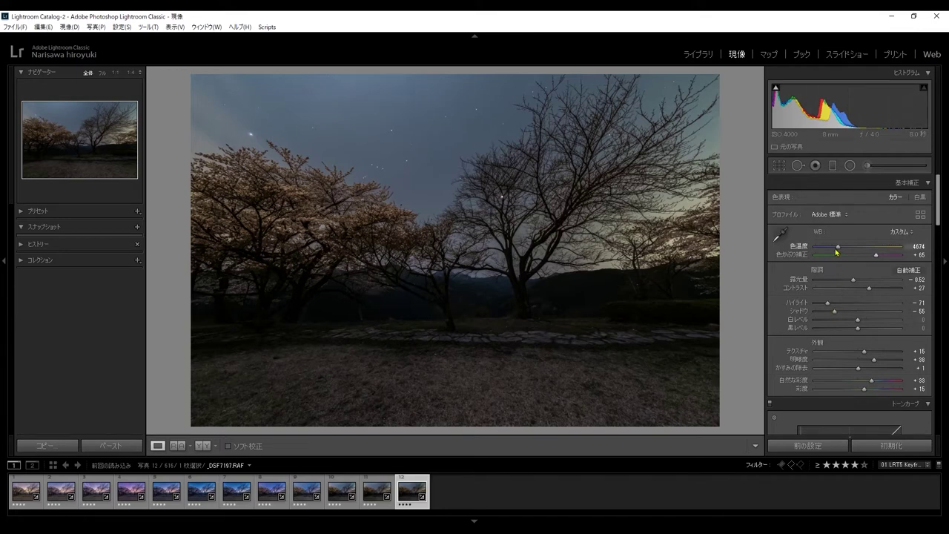
# Cool the white balance, raise tint to about +64, and resample it from the ground.
pyautogui.moveTo(833, 248); pyautogui.dragTo(840, 251)
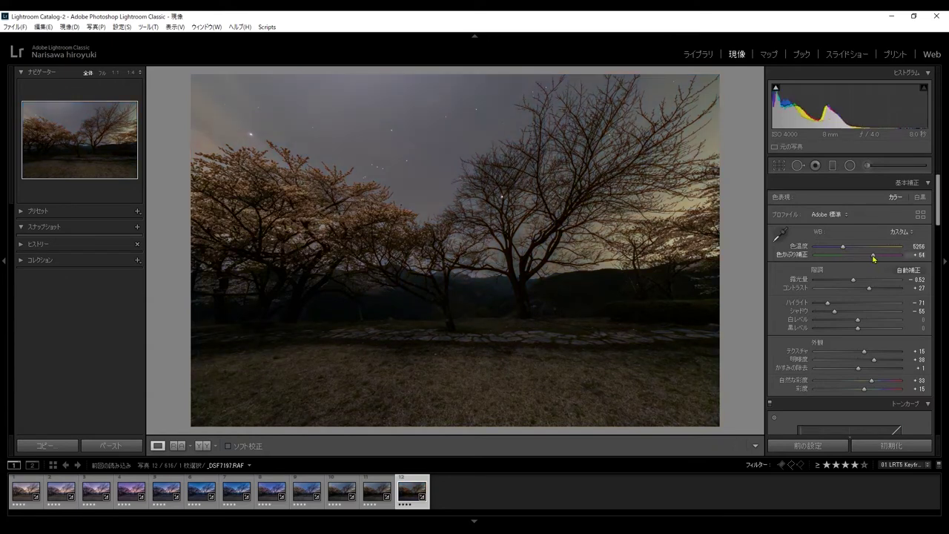
pyautogui.moveTo(864, 255); pyautogui.dragTo(876, 258)
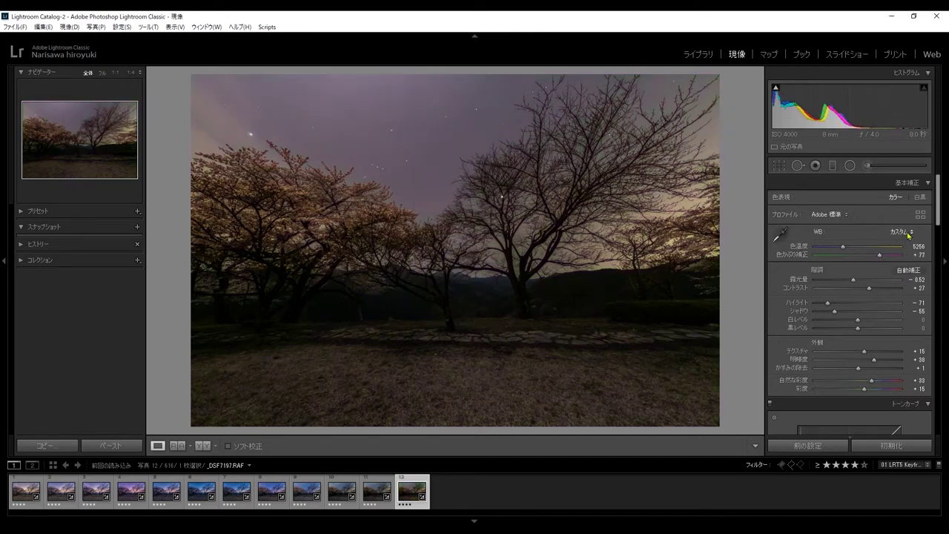
pyautogui.click(901, 231)
pyautogui.click(778, 236)
pyautogui.click(635, 340)
pyautogui.click(779, 236)
pyautogui.click(581, 388)
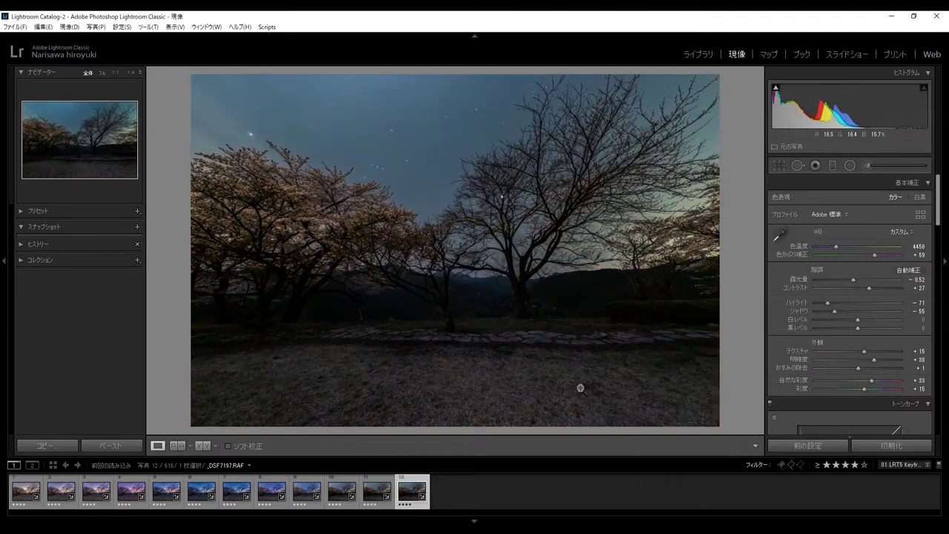
# Run the LRTimelapse sync script on keyframes 11 and 12, changing 1 of 1 photos.
pyautogui.click(382, 495)
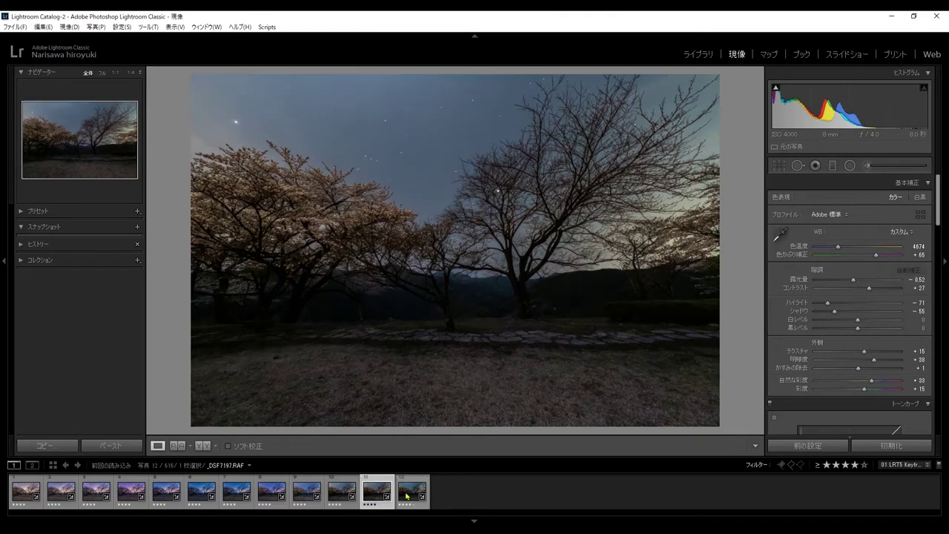
pyautogui.keyDown('ctrl'); pyautogui.click(406, 495); pyautogui.keyUp('ctrl')
pyautogui.click(267, 27)
pyautogui.click(282, 53)
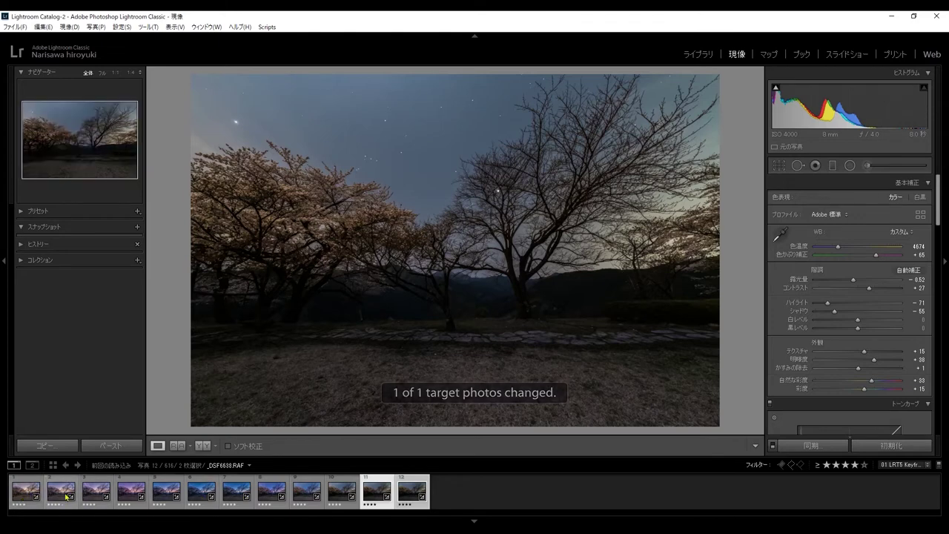
pyautogui.moveTo(26, 491)
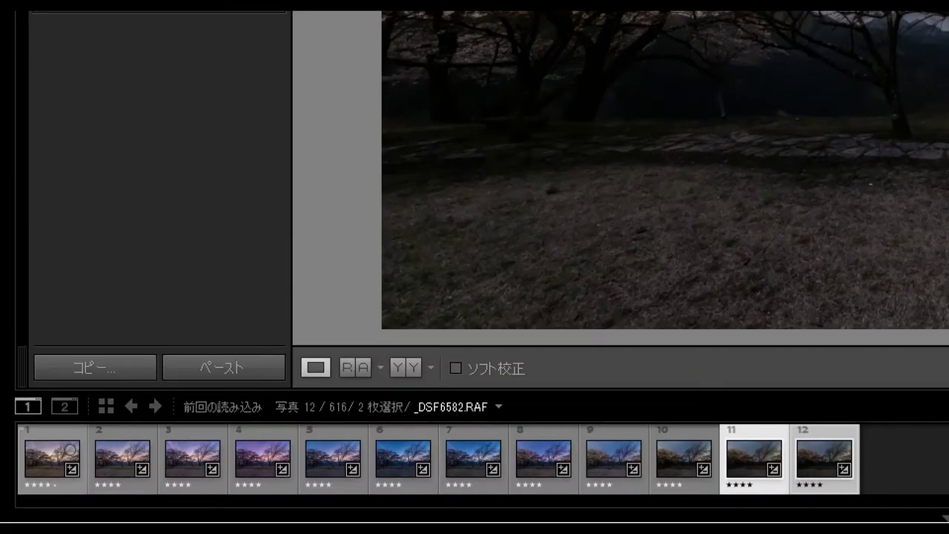
# Change the filmstrip filter from keyframes only to 00 LRT5 Full Sequence.
pyautogui.click(38, 485)
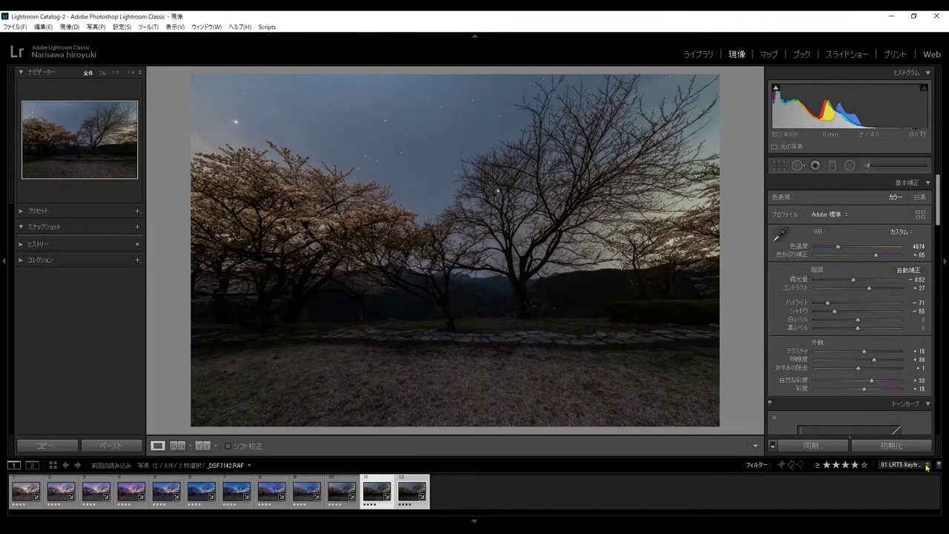
pyautogui.click(926, 464)
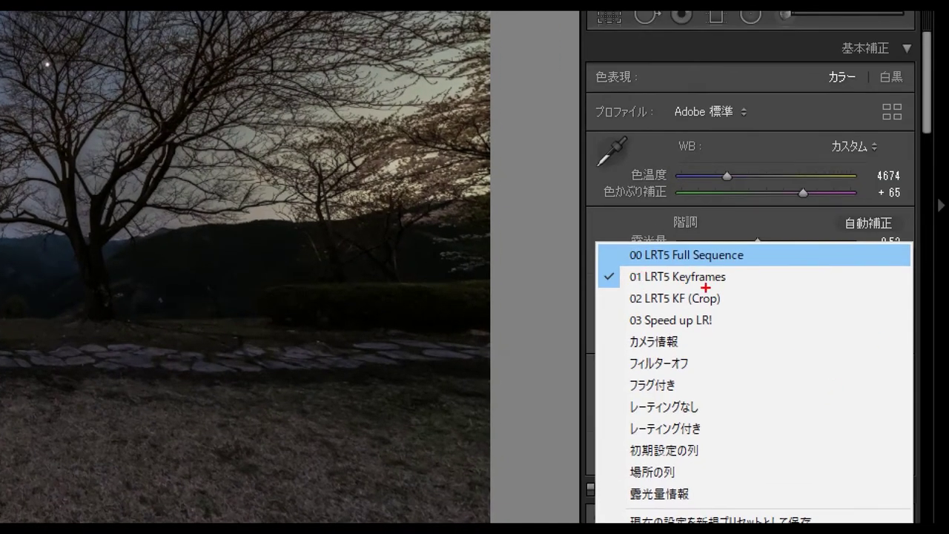
pyautogui.moveTo(742, 265); pyautogui.dragTo(750, 268)
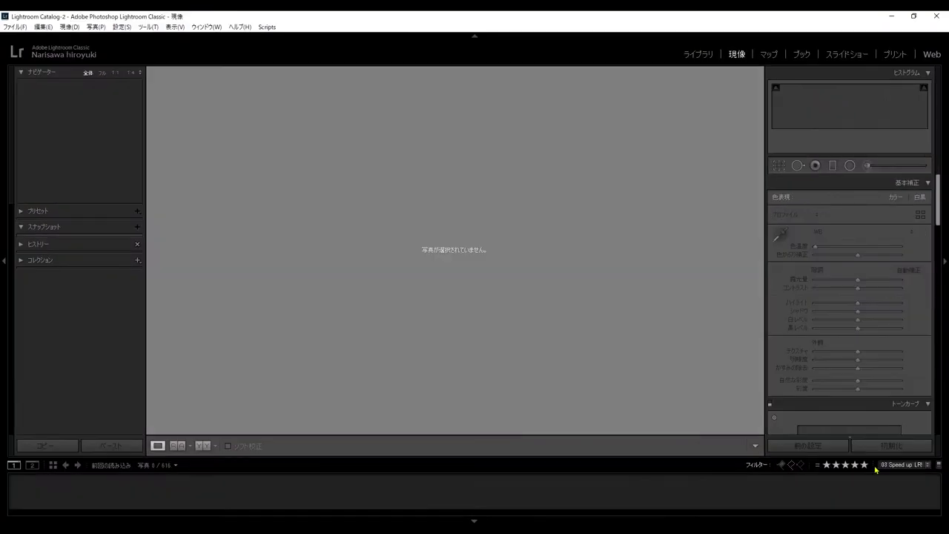
pyautogui.click(894, 465)
pyautogui.click(850, 288)
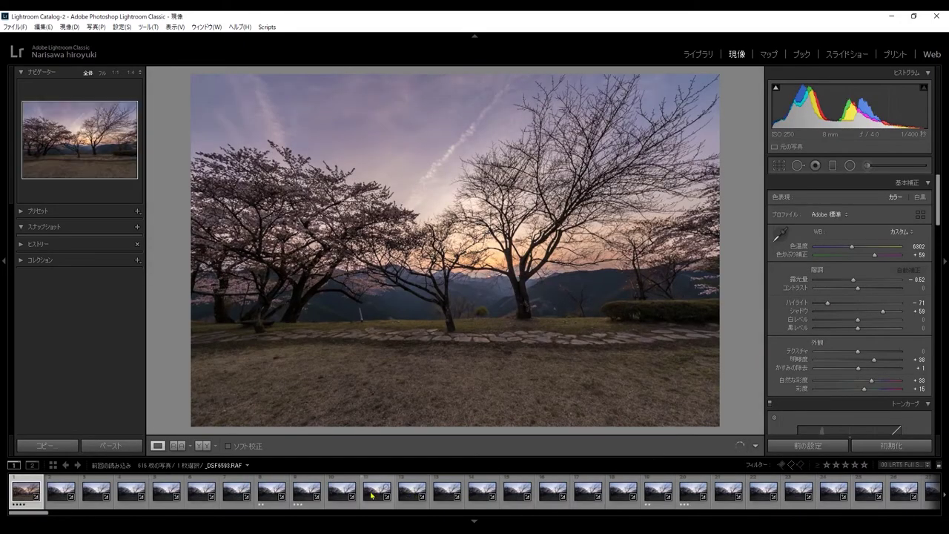
# Scroll through all 616 frames in the grid, then start cropping first frame _DSF6582.RAF.
pyautogui.click(698, 55)
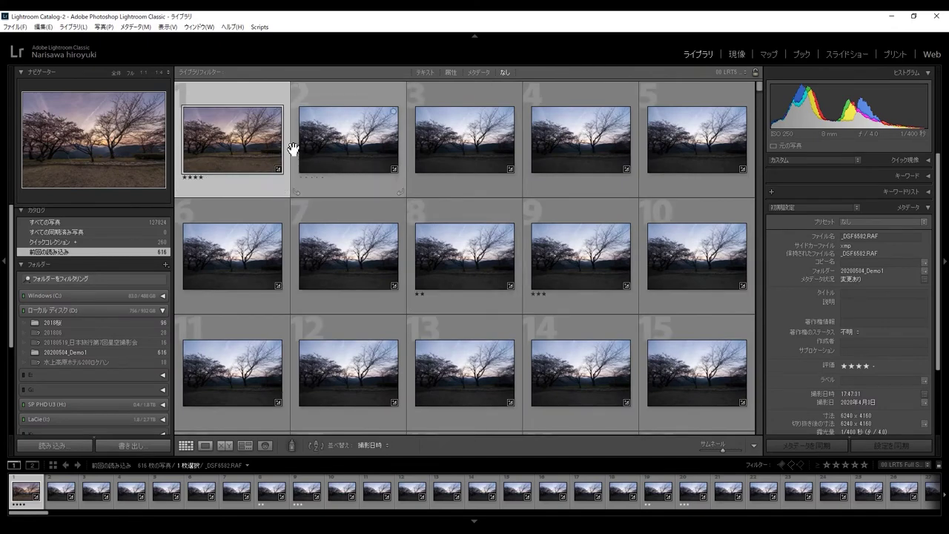
pyautogui.scroll(-4, 487, 229)
pyautogui.scroll(-2, 487, 229)
pyautogui.scroll(-1, 487, 229)
pyautogui.scroll(2, 486, 229)
pyautogui.scroll(-2, 486, 229)
pyautogui.scroll(-2, 486, 229)
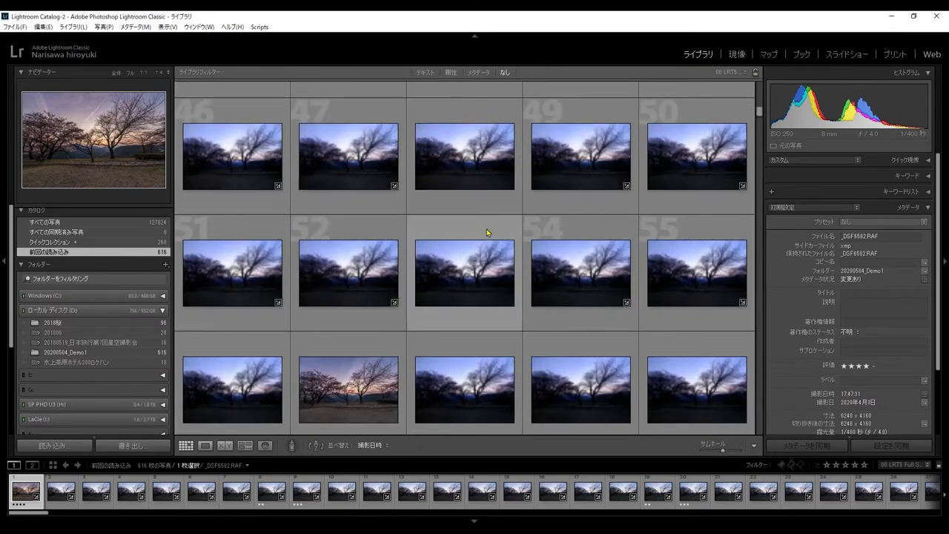
pyautogui.scroll(-1, 486, 228)
pyautogui.scroll(-1, 428, 269)
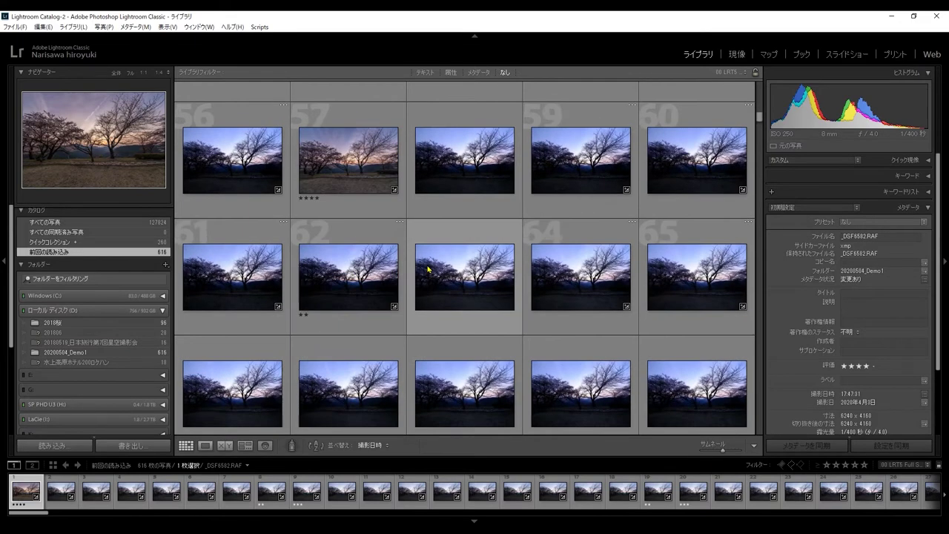
pyautogui.click(737, 54)
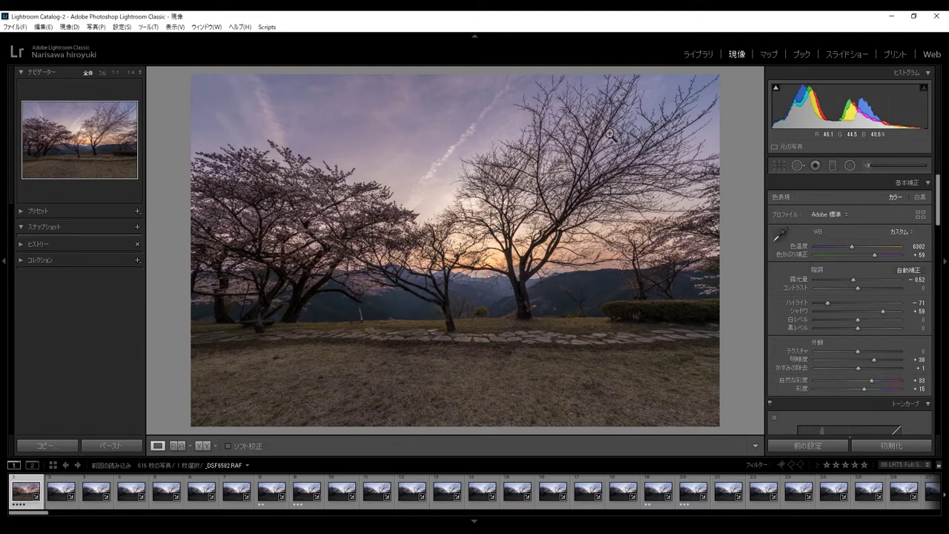
pyautogui.click(779, 166)
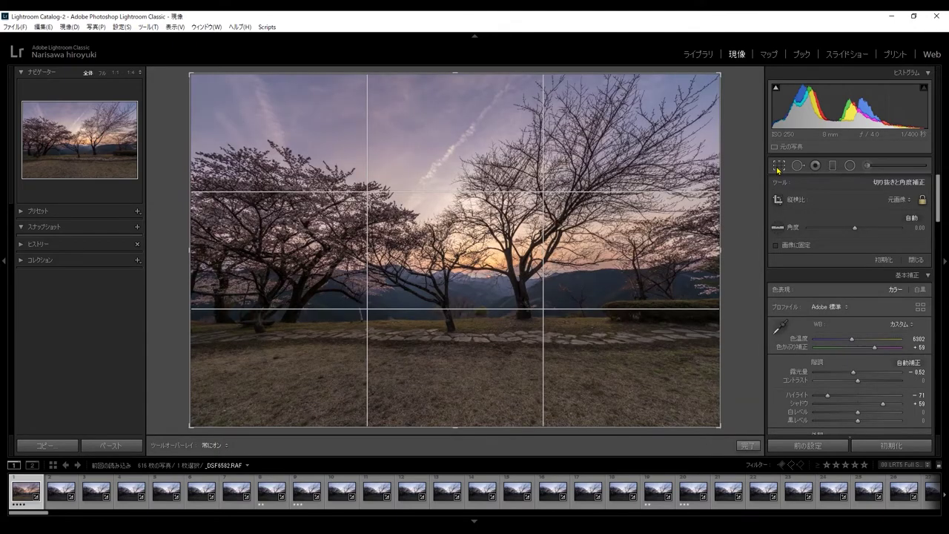
# Reopen the crop overlay and set the crop aspect ratio to 16 x 9.
pyautogui.click(778, 166)
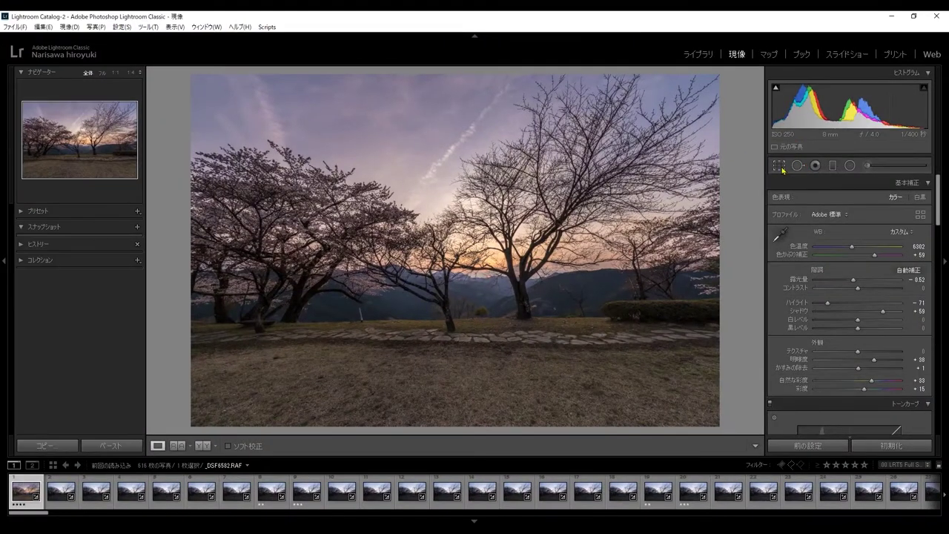
pyautogui.click(781, 167)
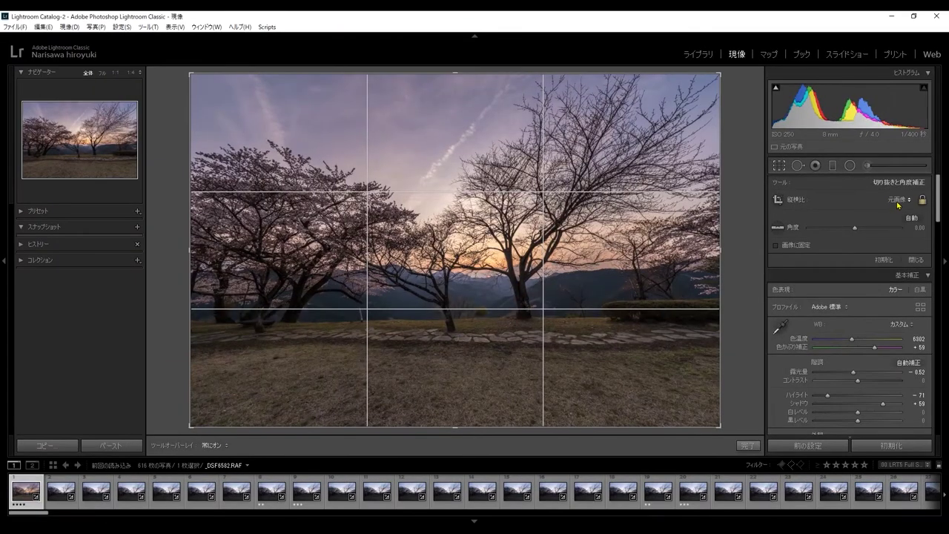
pyautogui.click(897, 202)
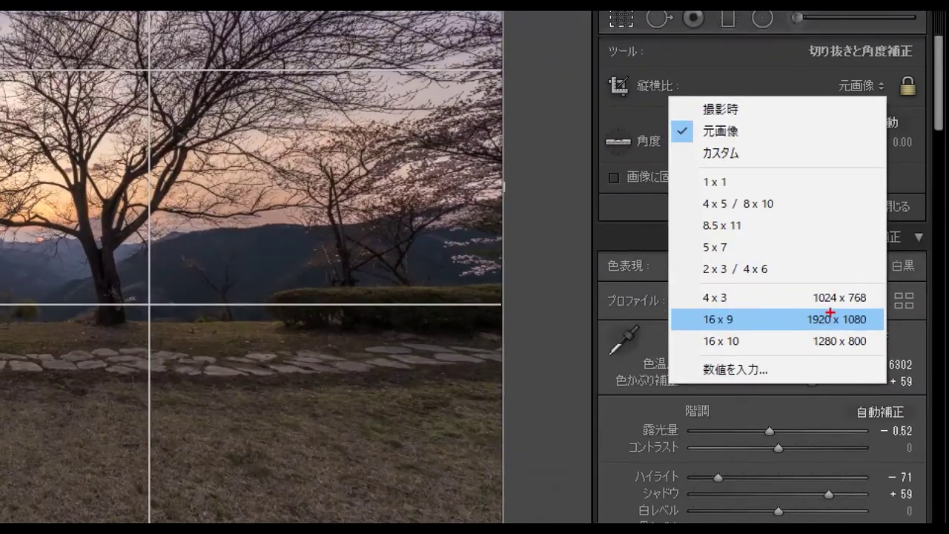
pyautogui.moveTo(671, 325); pyautogui.dragTo(869, 334)
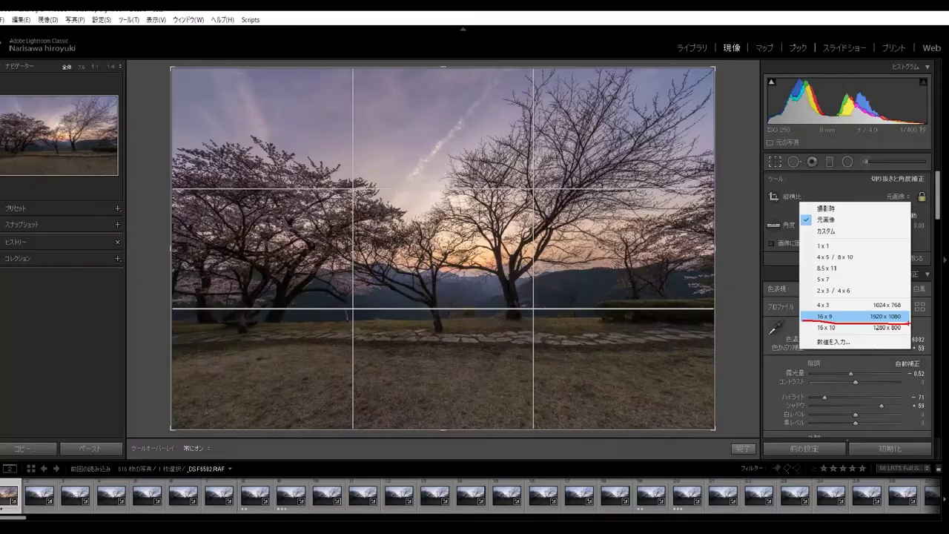
pyautogui.click(778, 319)
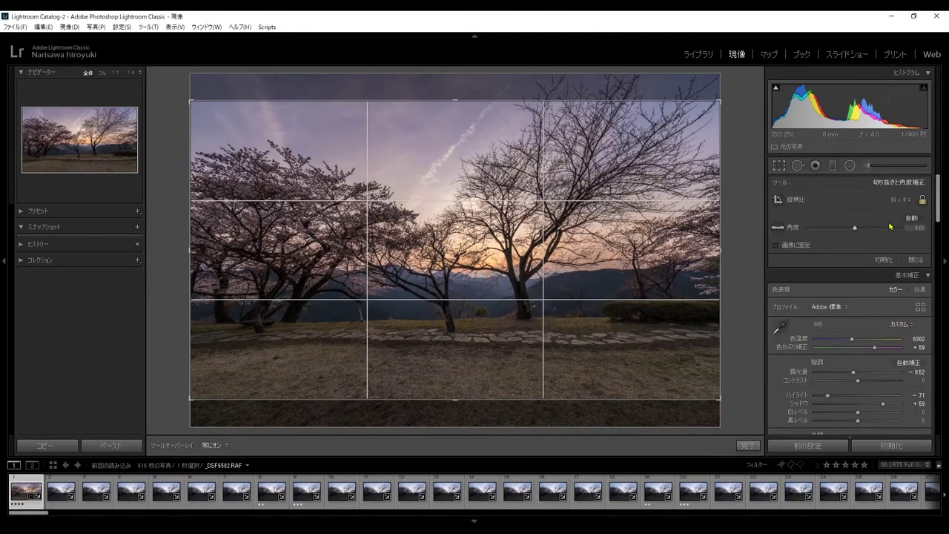
pyautogui.click(896, 201)
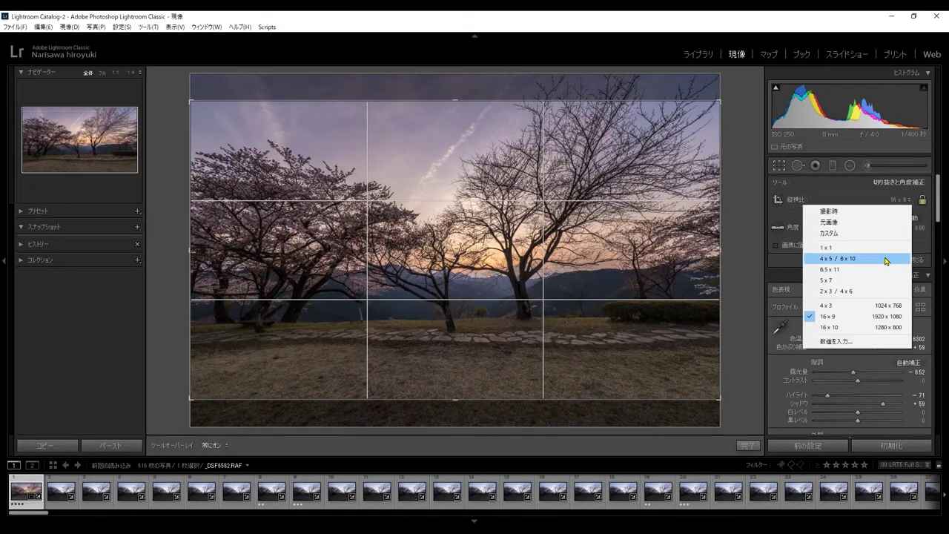
pyautogui.click(875, 316)
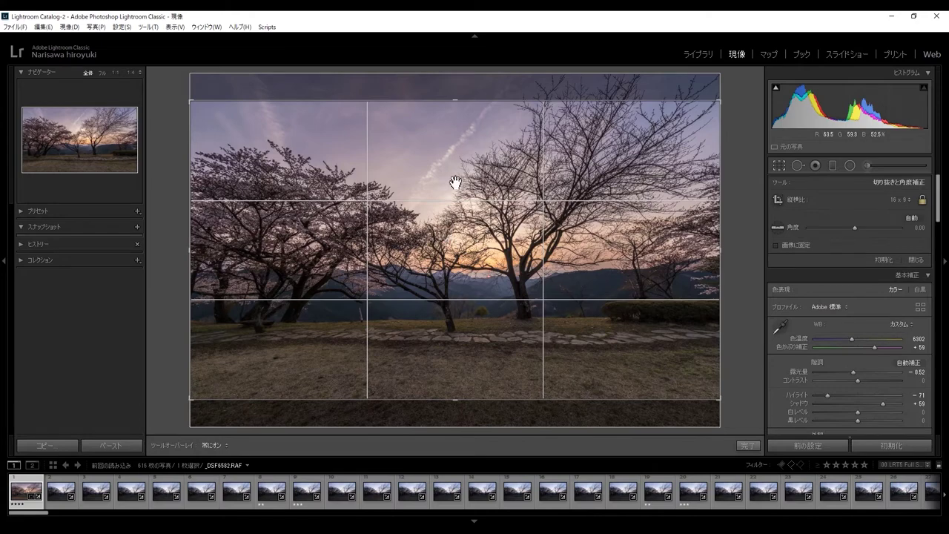
# Reposition the photo inside the 16:9 crop to keep more foreground, then apply it.
pyautogui.moveTo(483, 321)
pyautogui.mouseDown()
pyautogui.moveTo(481, 345)
pyautogui.moveTo(481, 314)
pyautogui.moveTo(479, 349)
pyautogui.moveTo(479, 318)
pyautogui.moveTo(472, 345)
pyautogui.mouseUp()
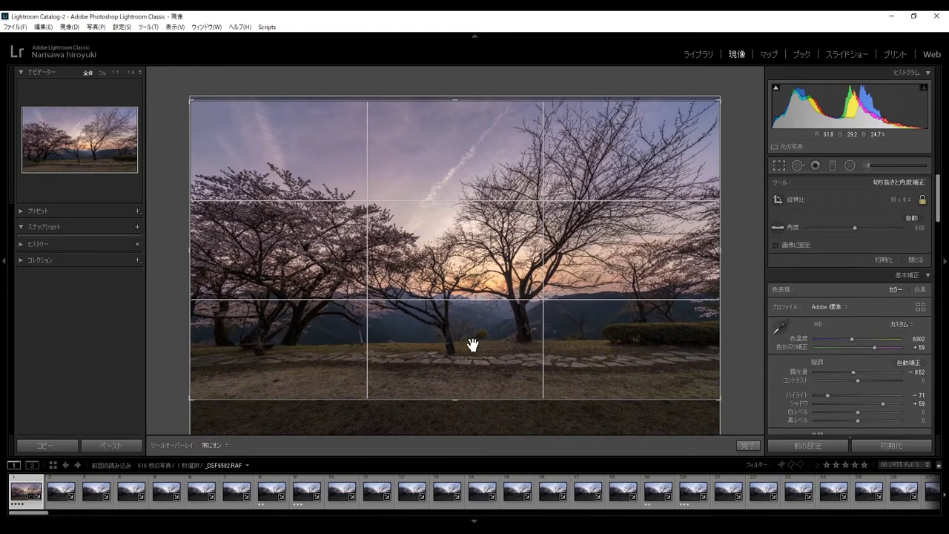
pyautogui.moveTo(473, 345); pyautogui.dragTo(471, 343)
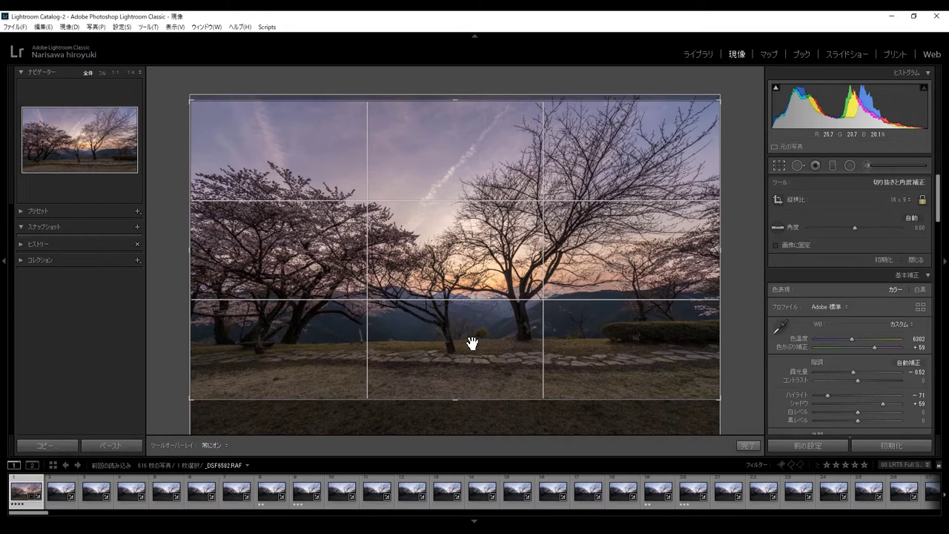
pyautogui.moveTo(471, 343); pyautogui.dragTo(482, 293)
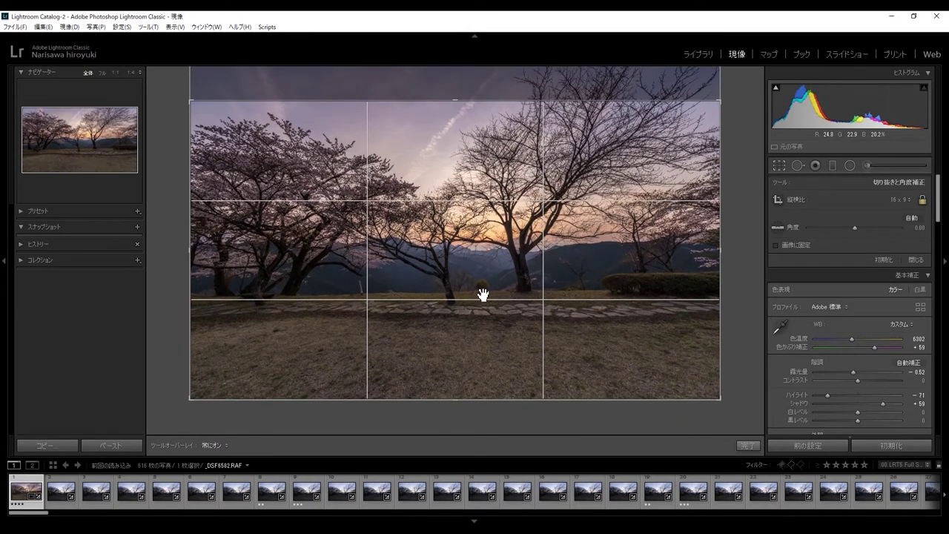
pyautogui.click(748, 445)
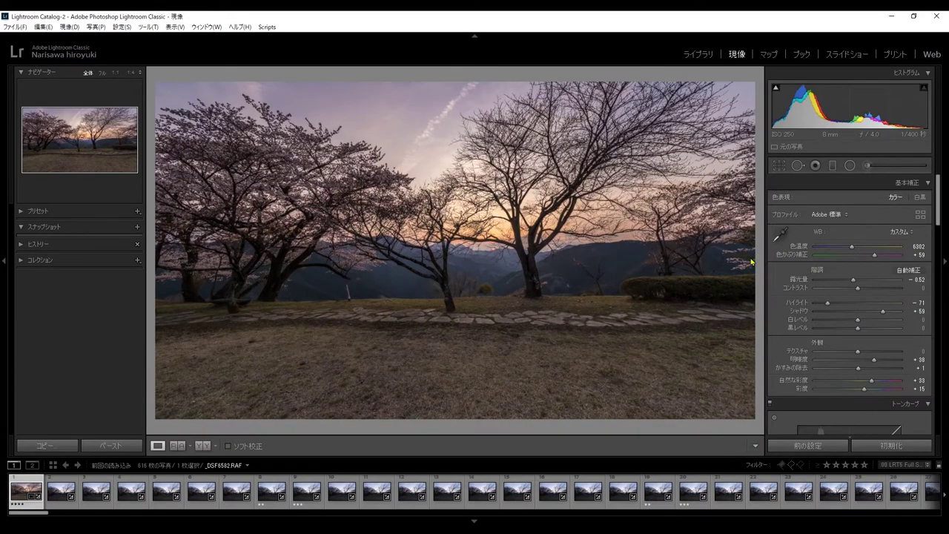
# Undo the crop and reset the first frame to the As Shot full-frame ratio.
pyautogui.hotkey('ctrl', 'z')
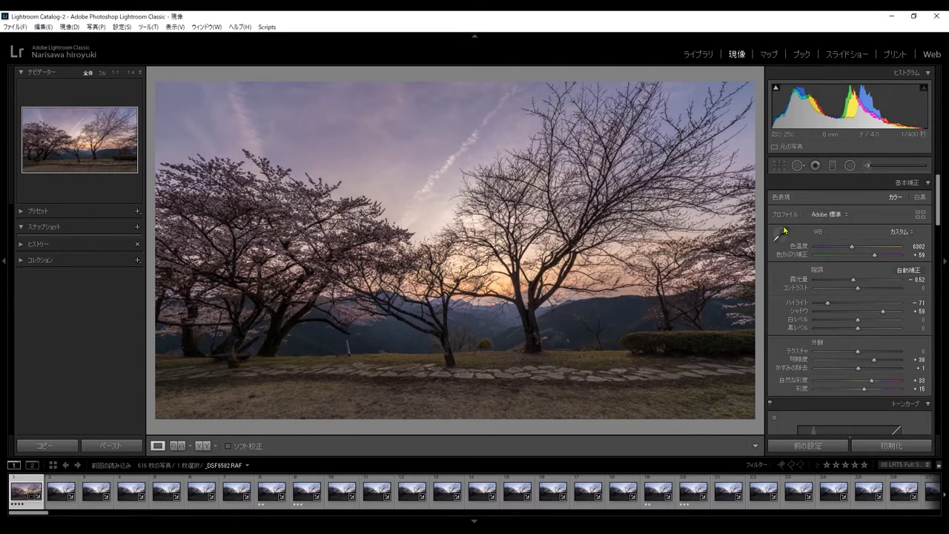
pyautogui.click(782, 167)
pyautogui.click(902, 206)
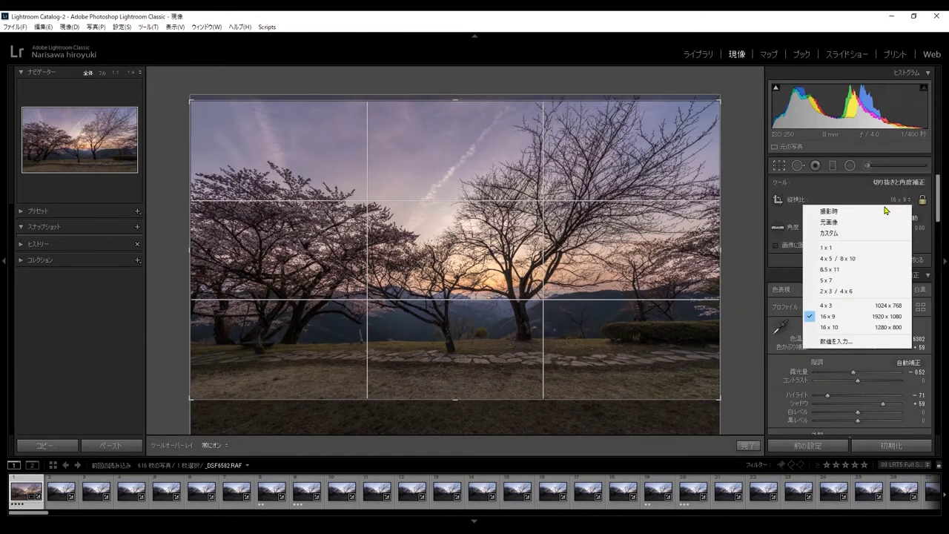
pyautogui.click(882, 213)
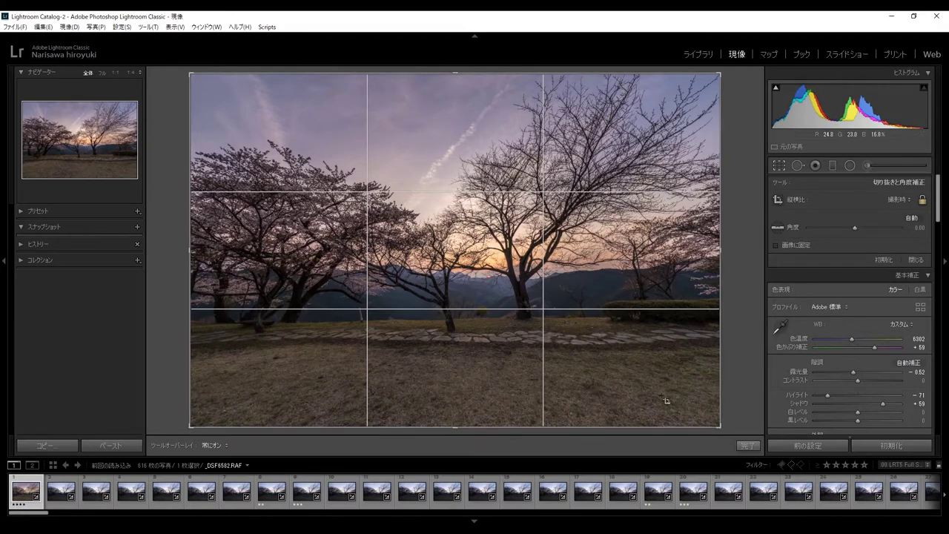
pyautogui.click(747, 446)
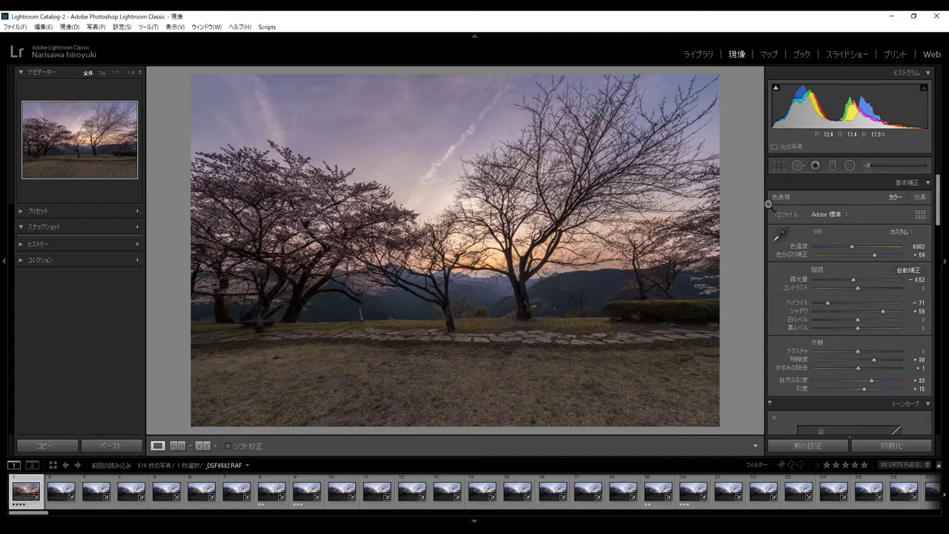
# Recrop the first frame to 16 x 9, reframe the photo, and apply it.
pyautogui.click(778, 165)
pyautogui.click(895, 201)
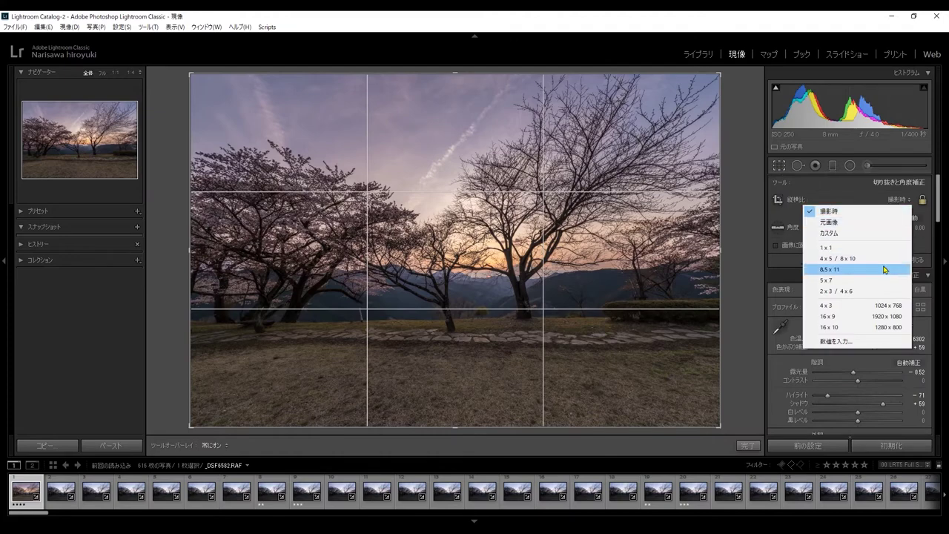
pyautogui.click(874, 316)
pyautogui.moveTo(528, 278)
pyautogui.mouseDown()
pyautogui.moveTo(527, 246)
pyautogui.moveTo(521, 290)
pyautogui.moveTo(524, 276)
pyautogui.mouseUp()
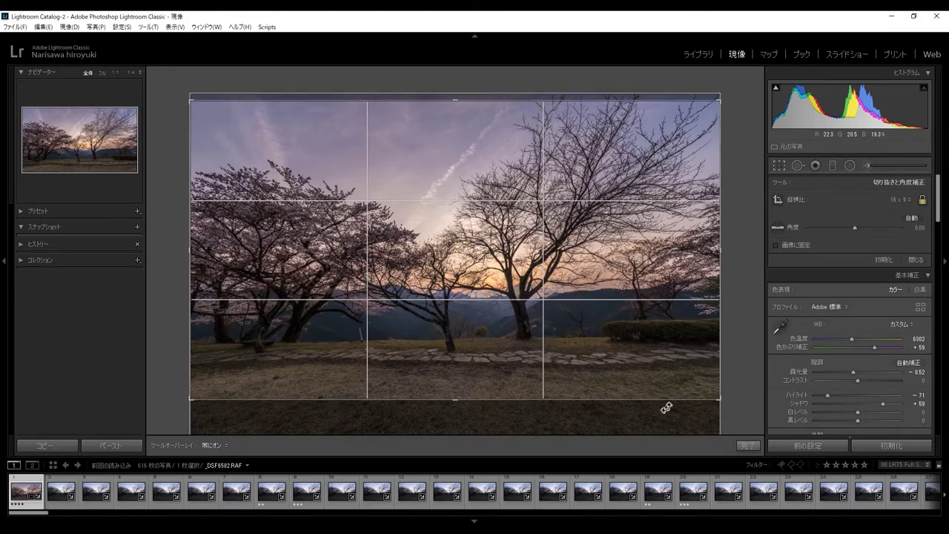
pyautogui.click(748, 446)
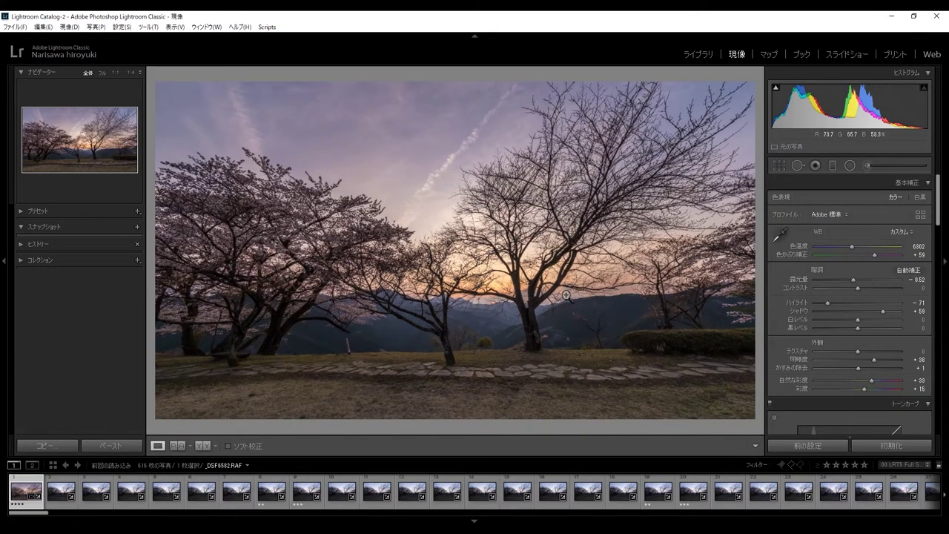
# Select all 616 frames and bring up the Synchronize Settings choices.
pyautogui.hotkey('ctrl', 'a')
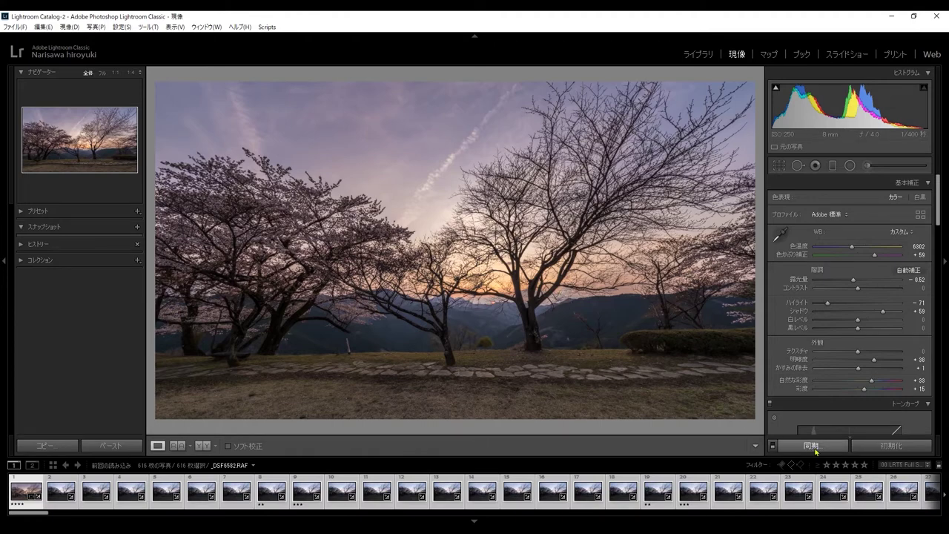
pyautogui.click(819, 448)
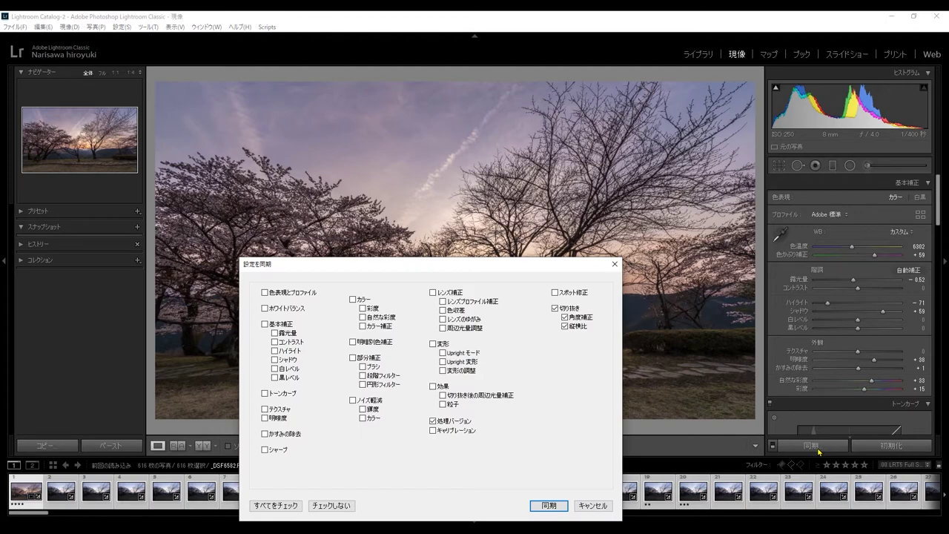
pyautogui.click(597, 505)
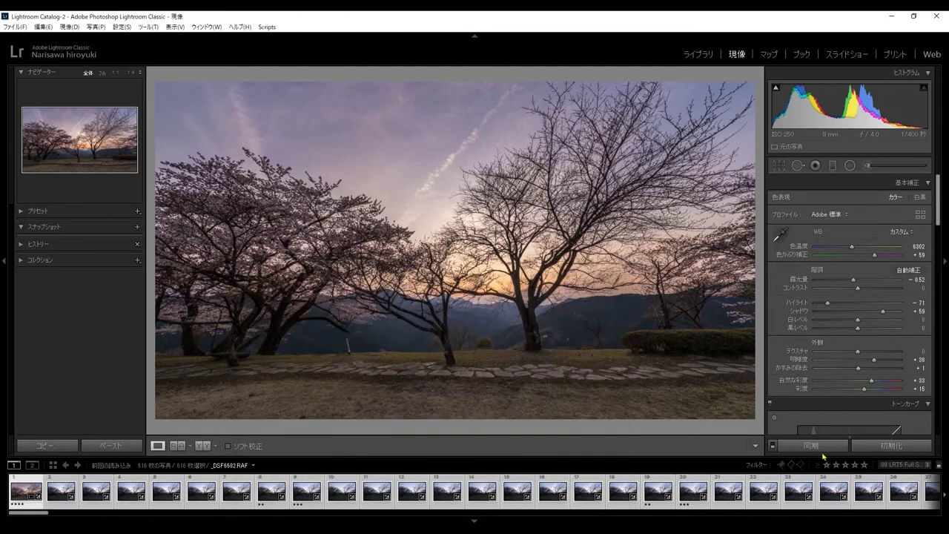
pyautogui.press('ctrl')
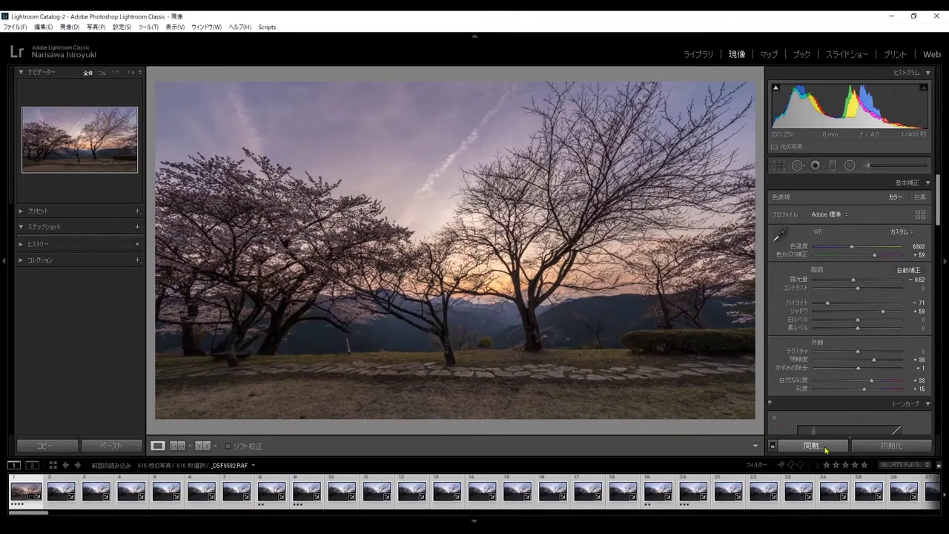
pyautogui.click(810, 445)
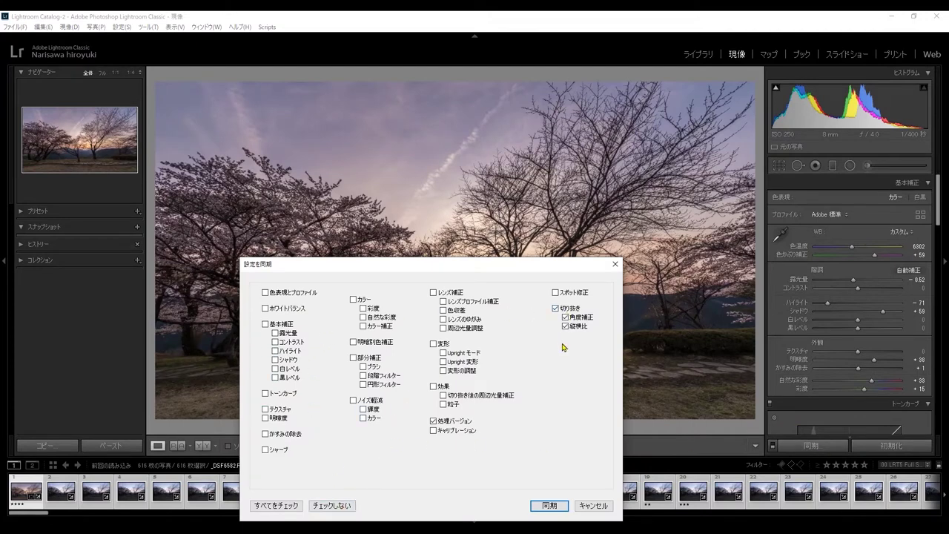
pyautogui.hotkey('ctrl', '1')
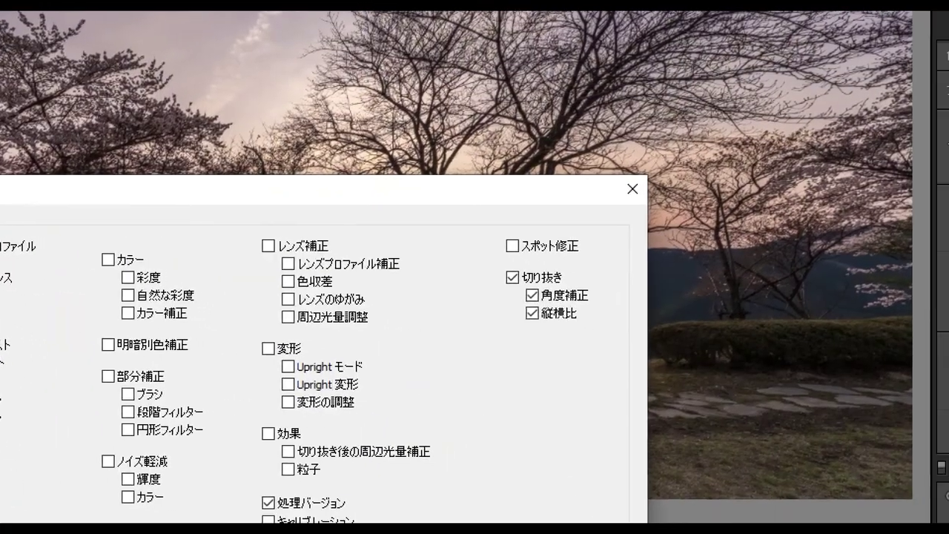
pyautogui.moveTo(539, 355)
pyautogui.mouseDown()
pyautogui.moveTo(439, 304)
pyautogui.moveTo(523, 368)
pyautogui.mouseUp()
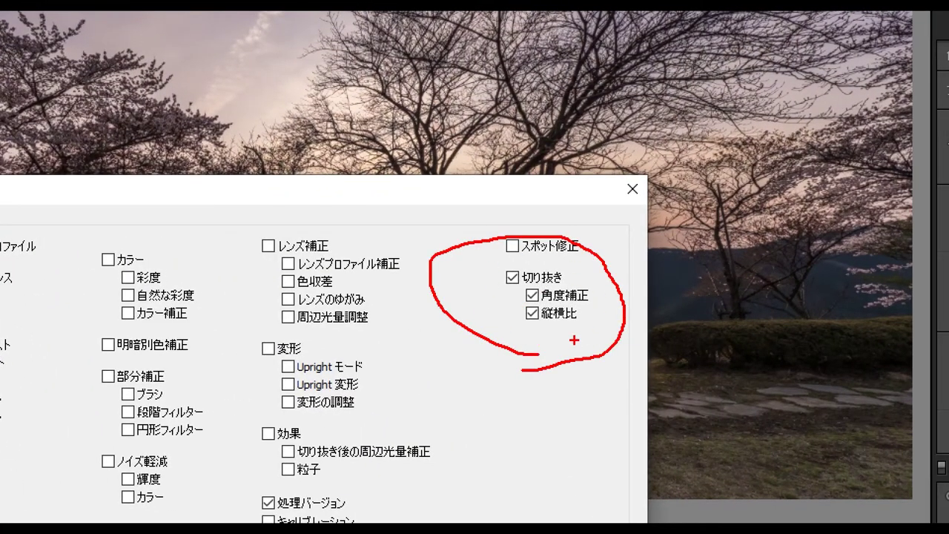
pyautogui.press('Escape')
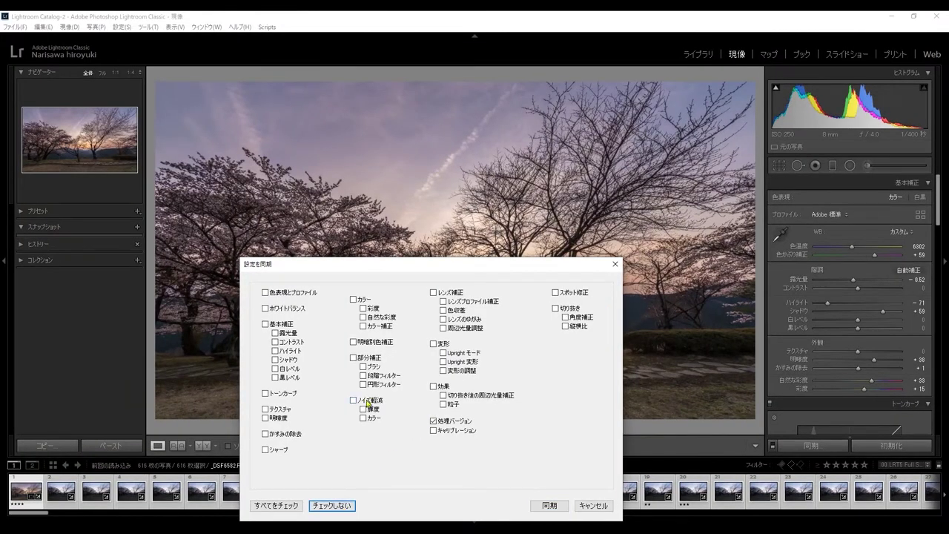
# Synchronize only the Crop settings, including angle and aspect ratio, to the selected frames.
pyautogui.click(293, 507)
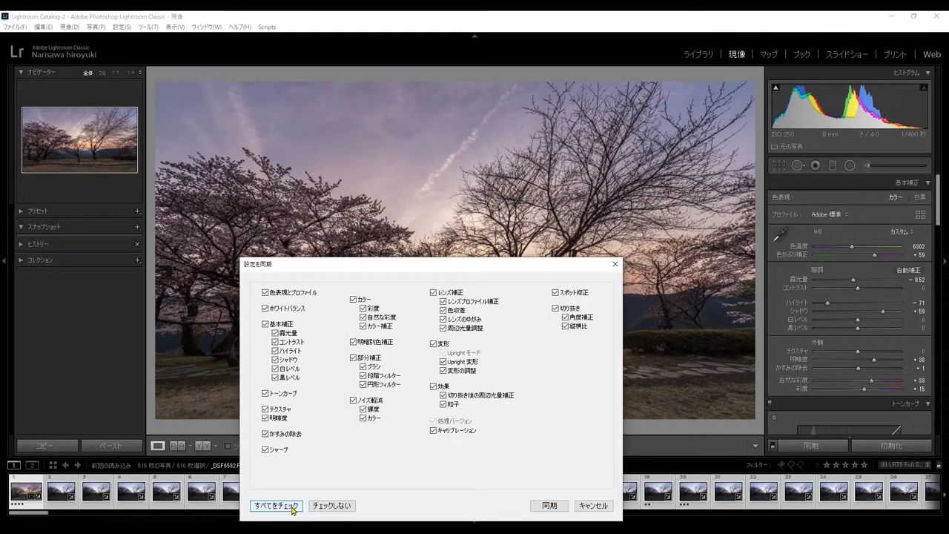
pyautogui.click(327, 505)
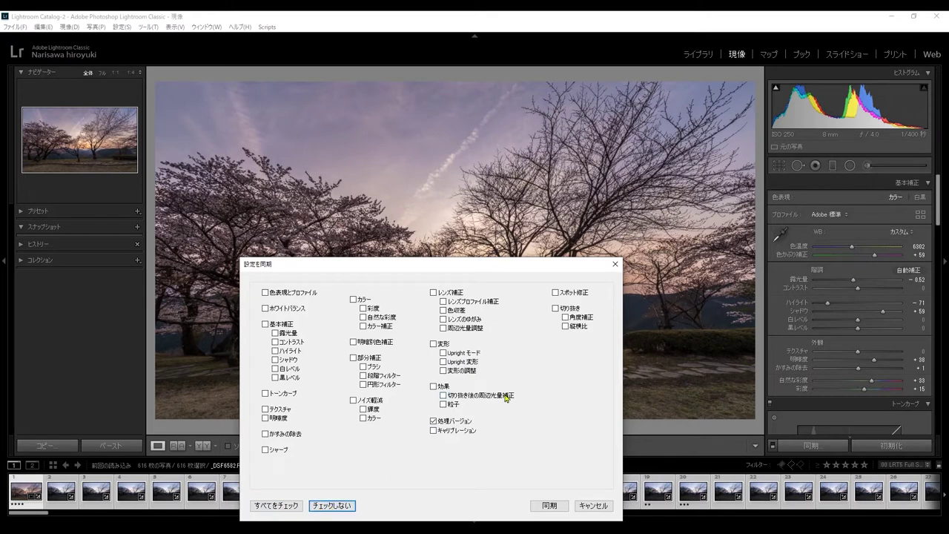
pyautogui.click(556, 308)
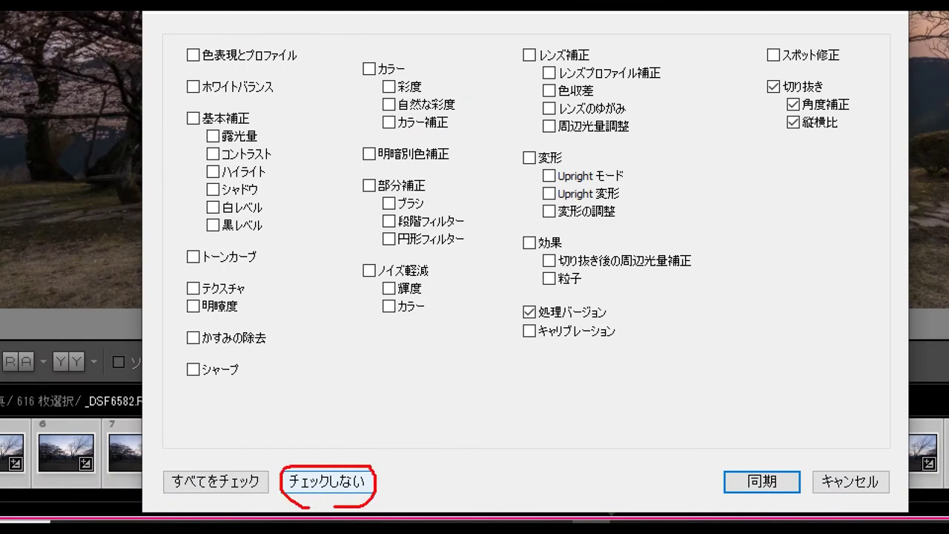
pyautogui.moveTo(809, 146); pyautogui.dragTo(811, 148)
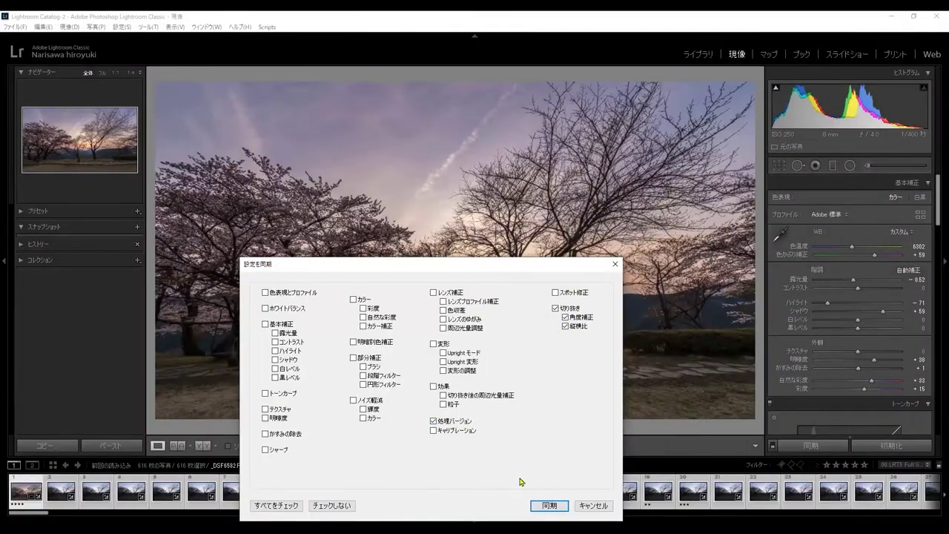
pyautogui.click(542, 505)
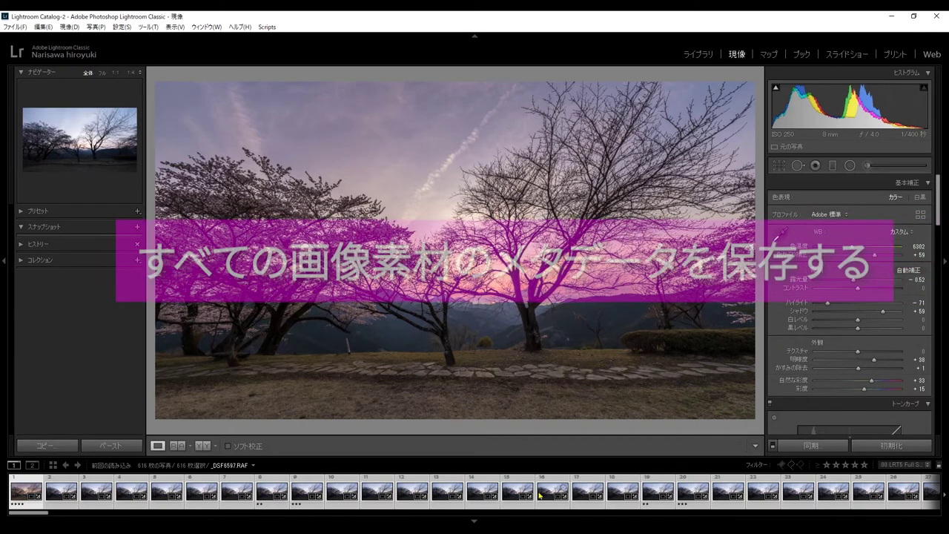
# Start reading metadata from files, then saving metadata to files, for the frames.
pyautogui.rightClick(540, 494)
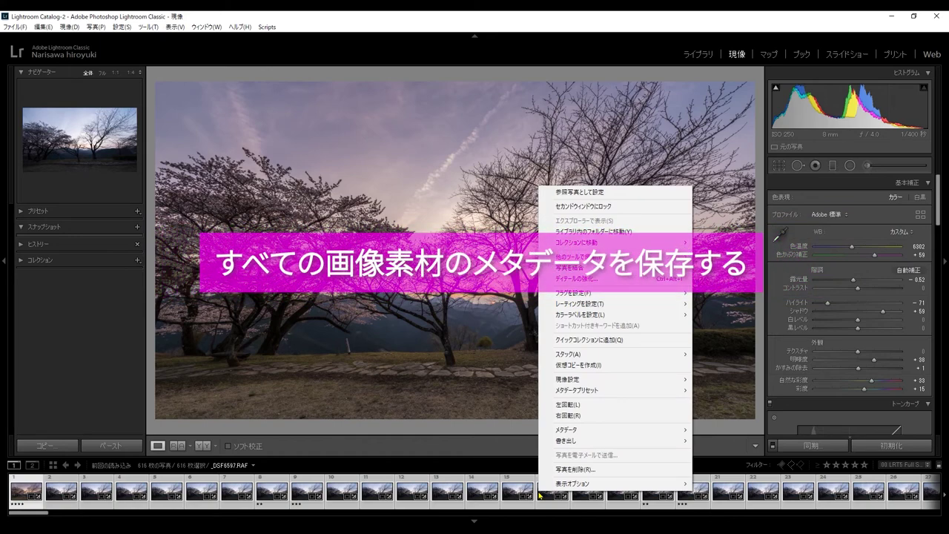
pyautogui.moveTo(563, 418)
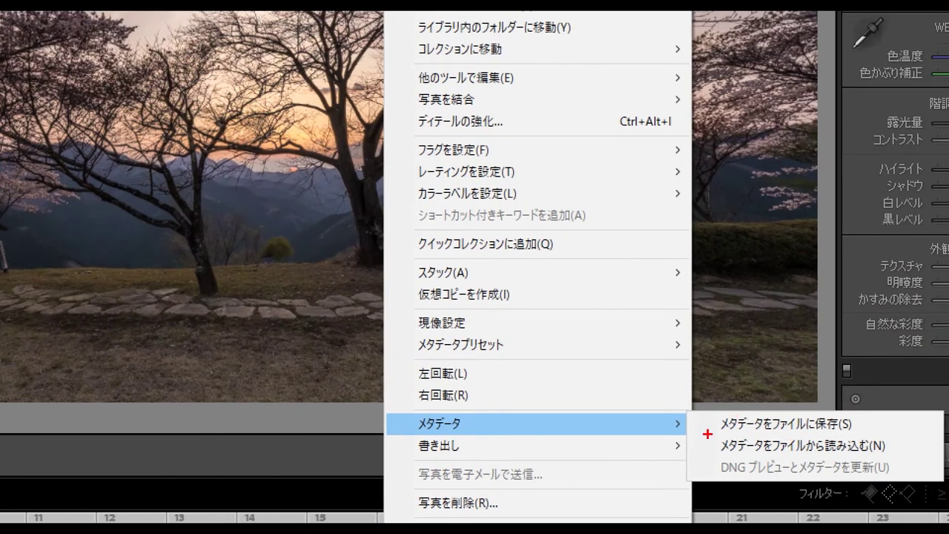
pyautogui.moveTo(707, 434); pyautogui.dragTo(880, 427)
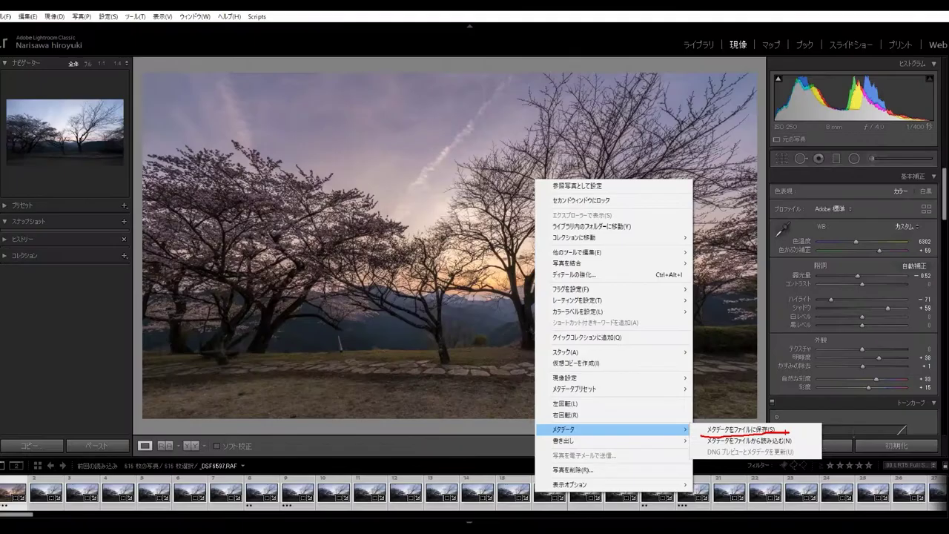
pyautogui.click(764, 453)
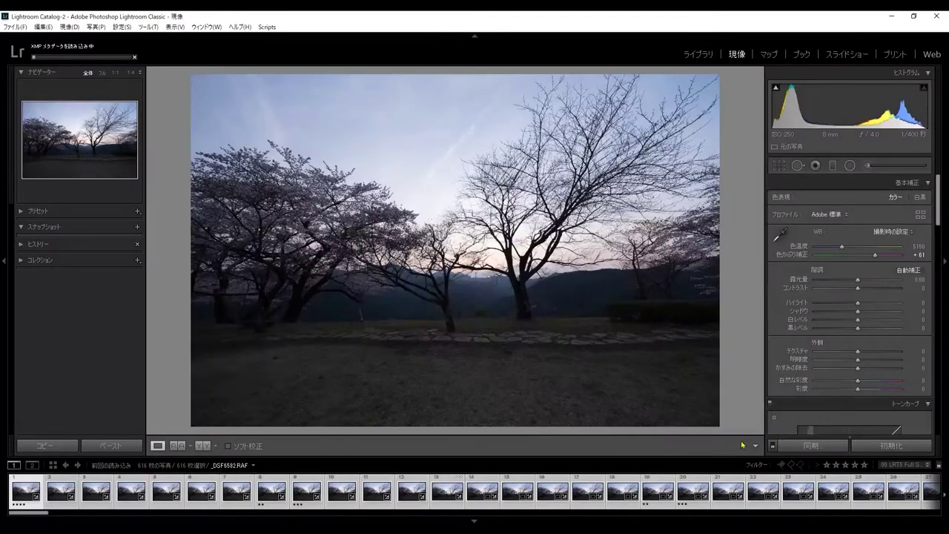
pyautogui.rightClick(586, 501)
pyautogui.moveTo(653, 433)
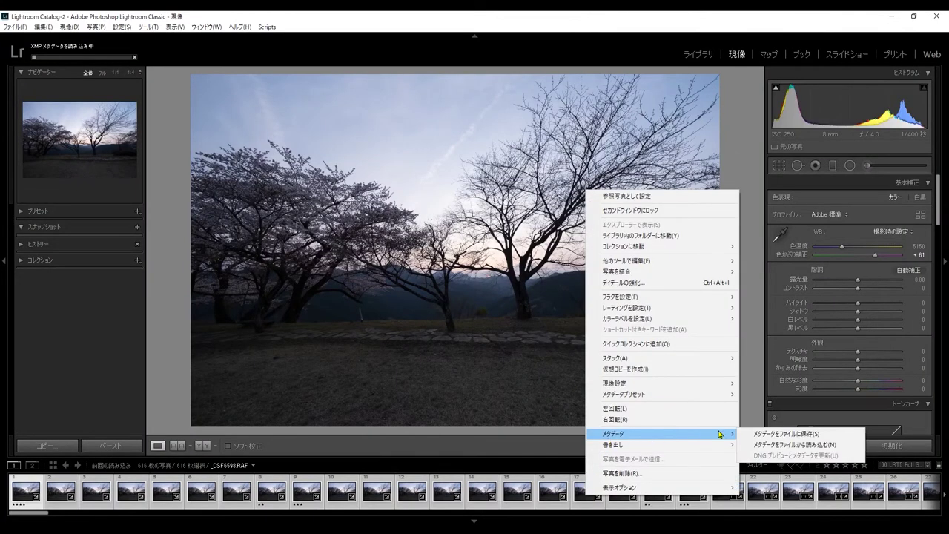
pyautogui.click(756, 434)
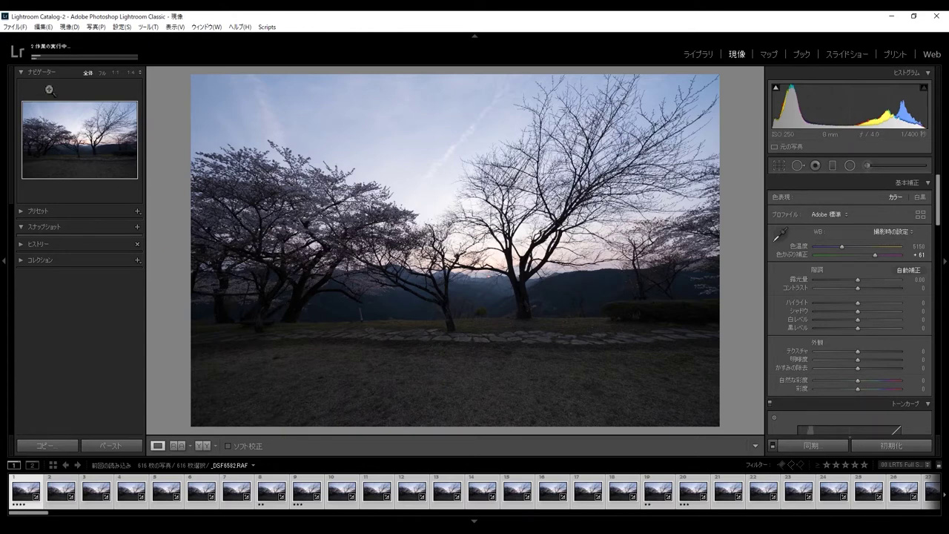
# Cancel the metadata read and save tasks, then view the uncropped fourth frame.
pyautogui.click(117, 62)
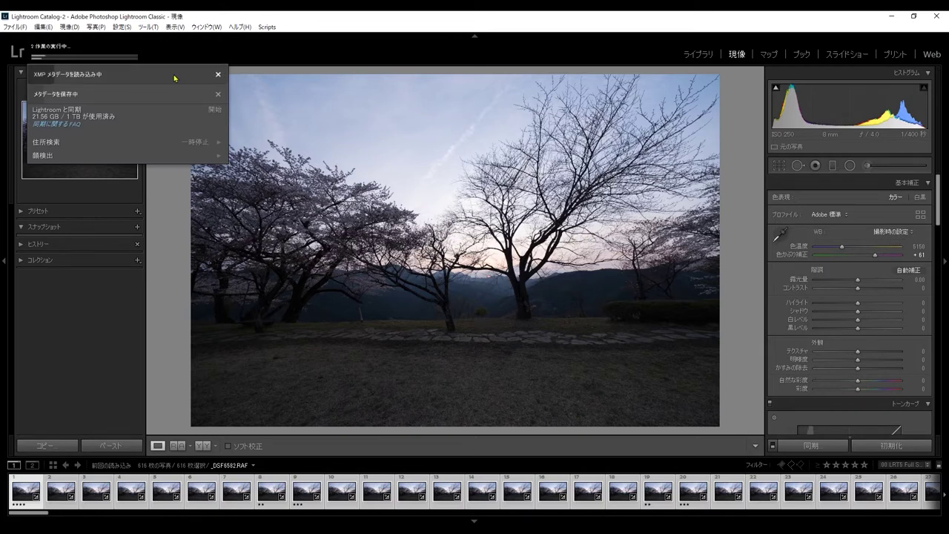
pyautogui.click(218, 75)
pyautogui.click(218, 94)
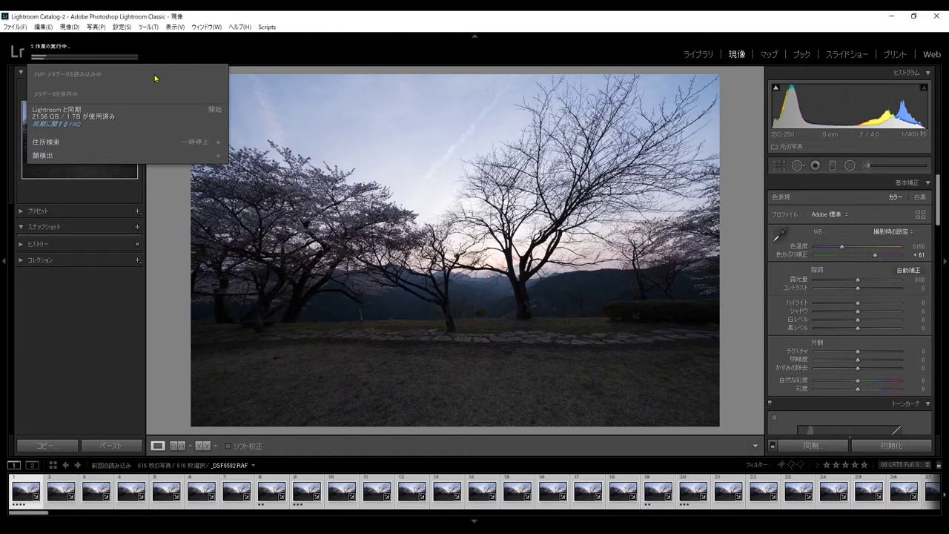
pyautogui.click(235, 458)
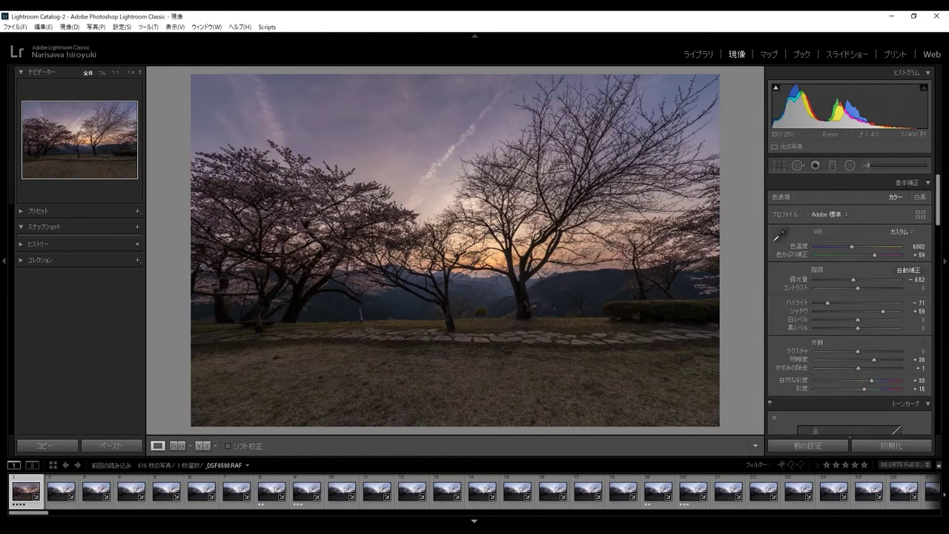
pyautogui.click(134, 490)
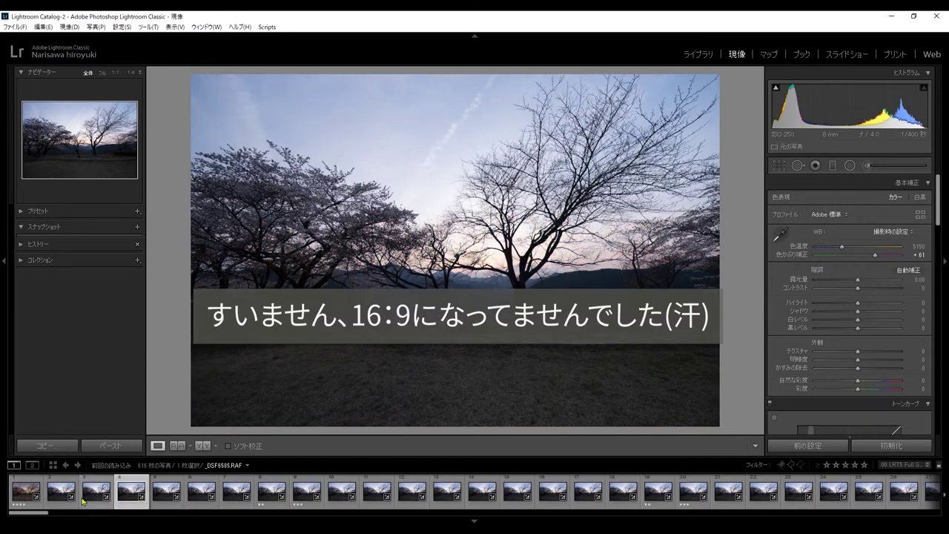
# From the first frame, select all 616 frames and run Save Metadata to File.
pyautogui.click(26, 491)
pyautogui.hotkey('ctrl', 'a')
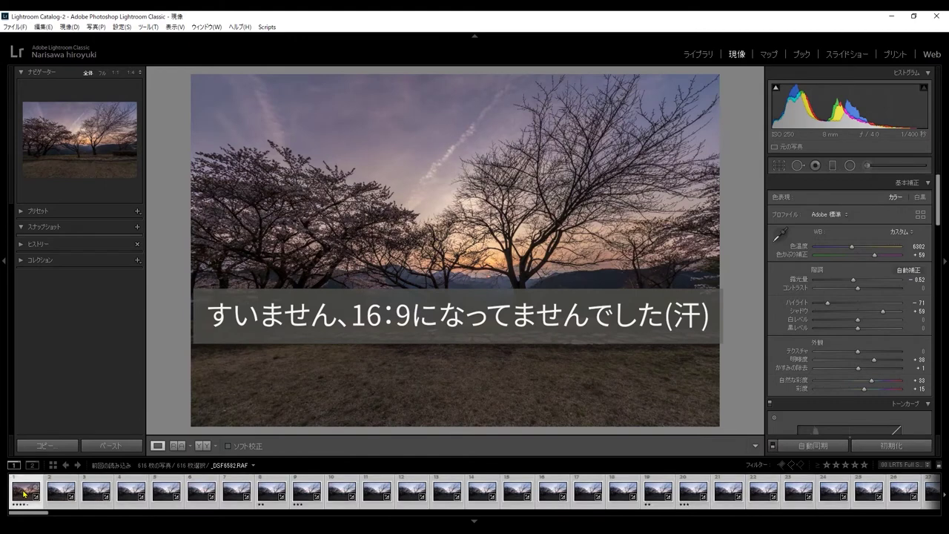
pyautogui.rightClick(197, 499)
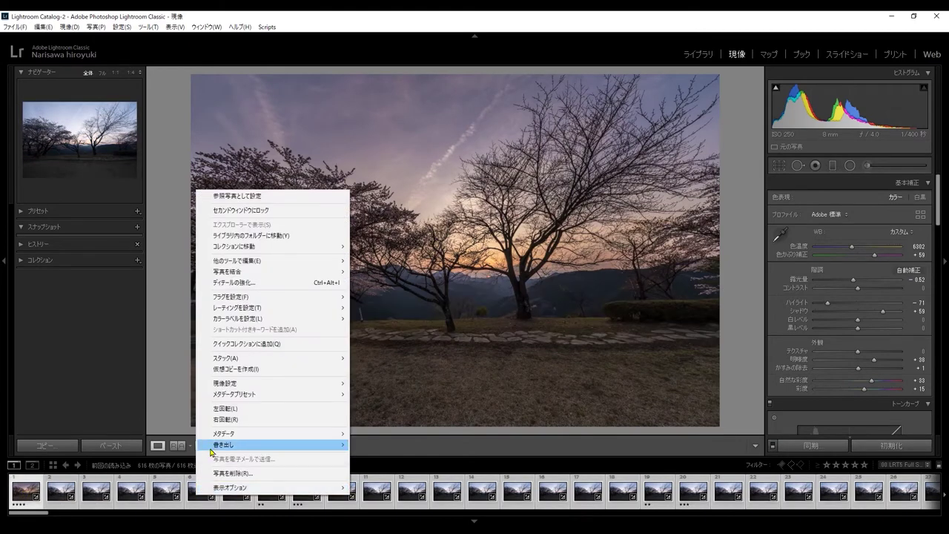
pyautogui.moveTo(181, 385)
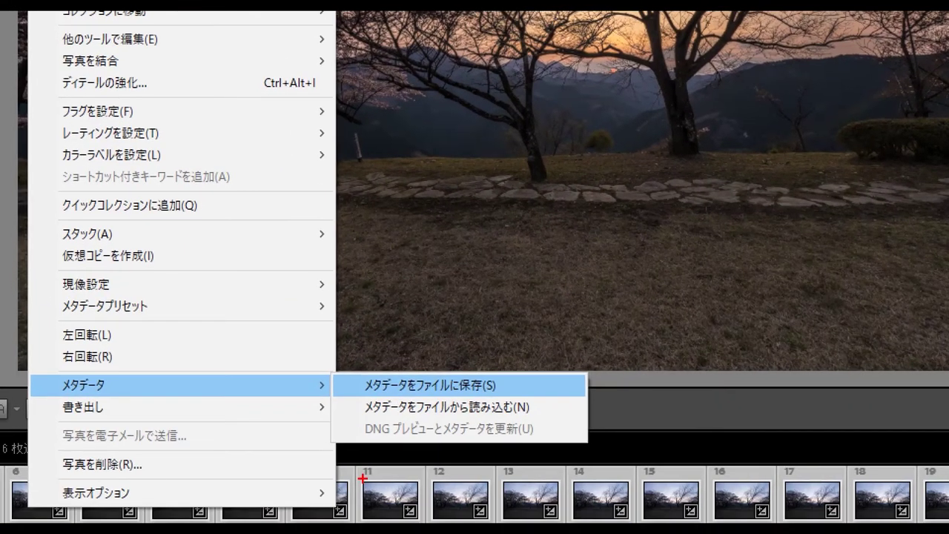
pyautogui.moveTo(353, 396)
pyautogui.mouseDown()
pyautogui.moveTo(460, 404)
pyautogui.moveTo(519, 393)
pyautogui.moveTo(509, 375)
pyautogui.moveTo(404, 370)
pyautogui.moveTo(345, 397)
pyautogui.moveTo(360, 404)
pyautogui.mouseUp()
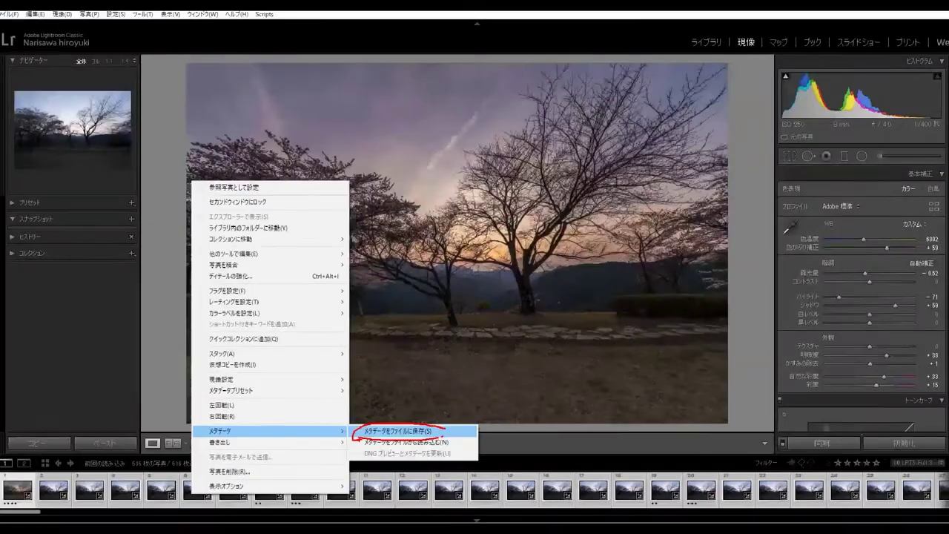
pyautogui.click(429, 385)
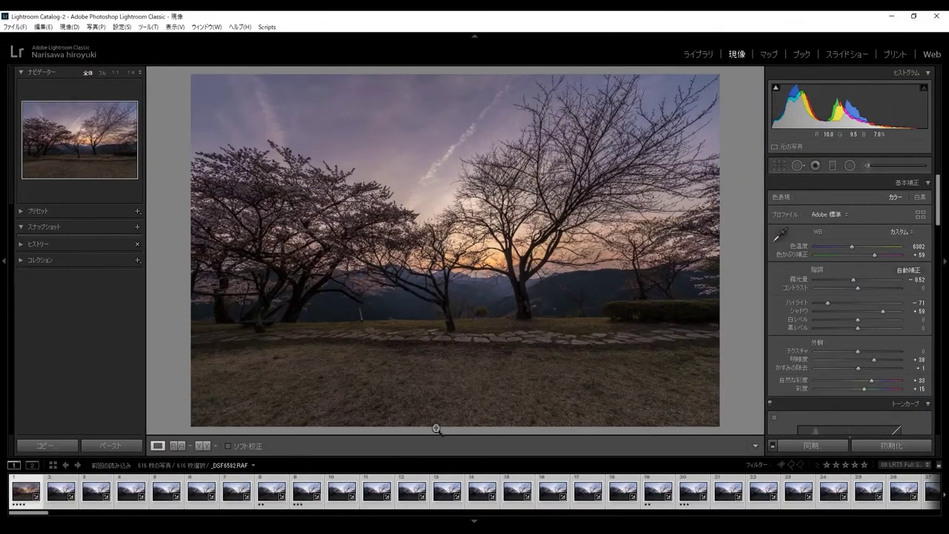
pyautogui.rightClick(338, 490)
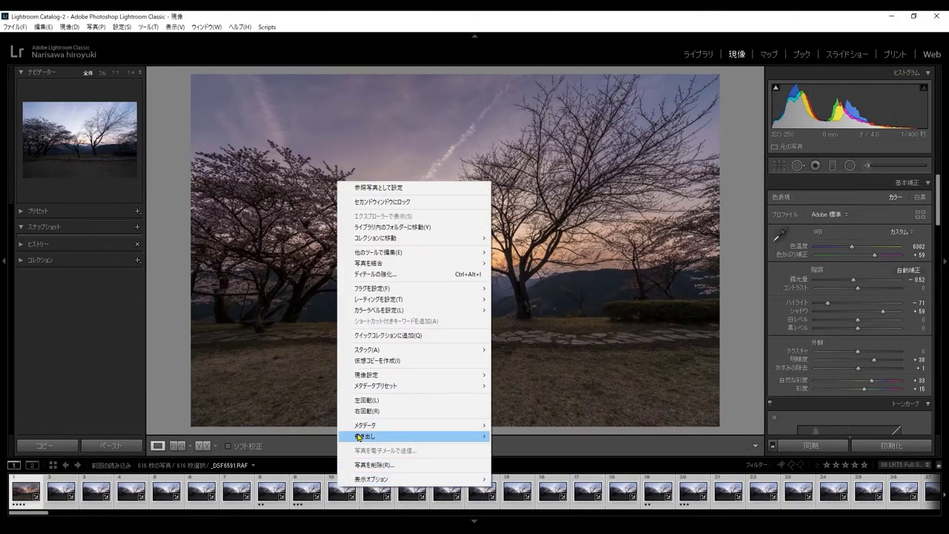
pyautogui.moveTo(365, 425)
pyautogui.click(504, 428)
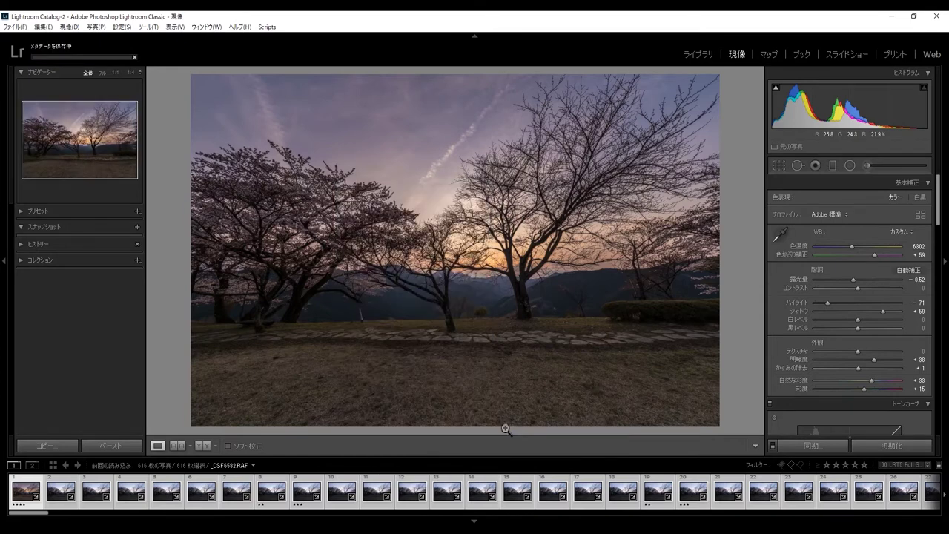
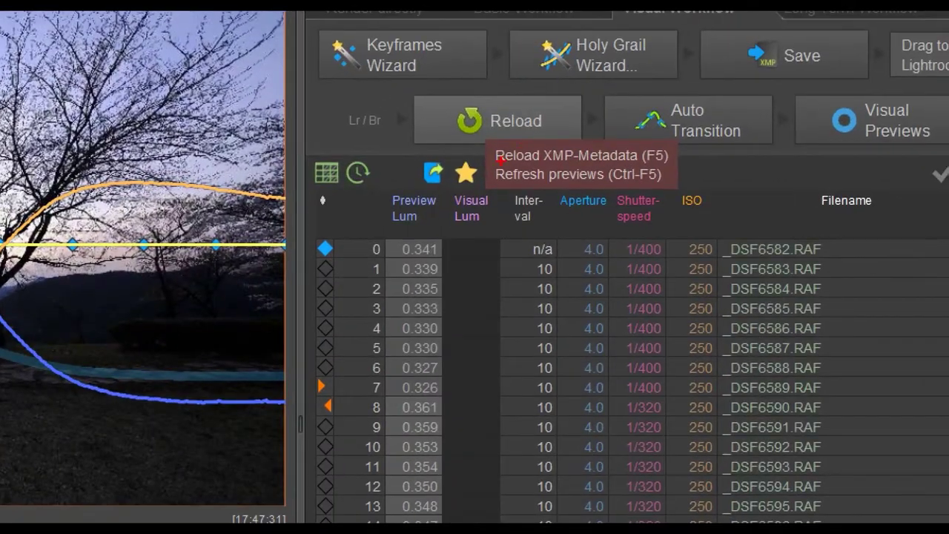
# Reload the edited XMP metadata so the first keyframe's Exposure 2012 shows -0.520.
pyautogui.moveTo(500, 160)
pyautogui.mouseDown()
pyautogui.moveTo(578, 106)
pyautogui.moveTo(523, 157)
pyautogui.mouseUp()
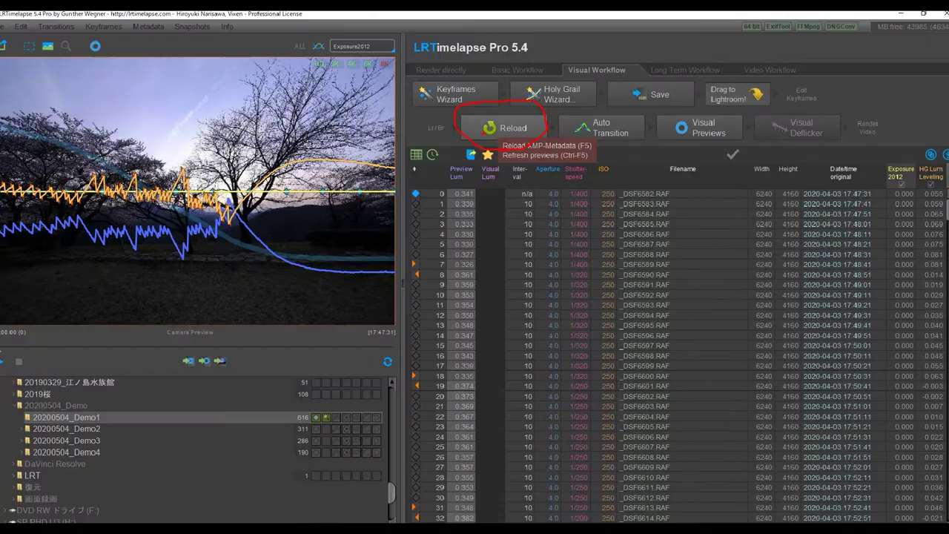
pyautogui.click(510, 127)
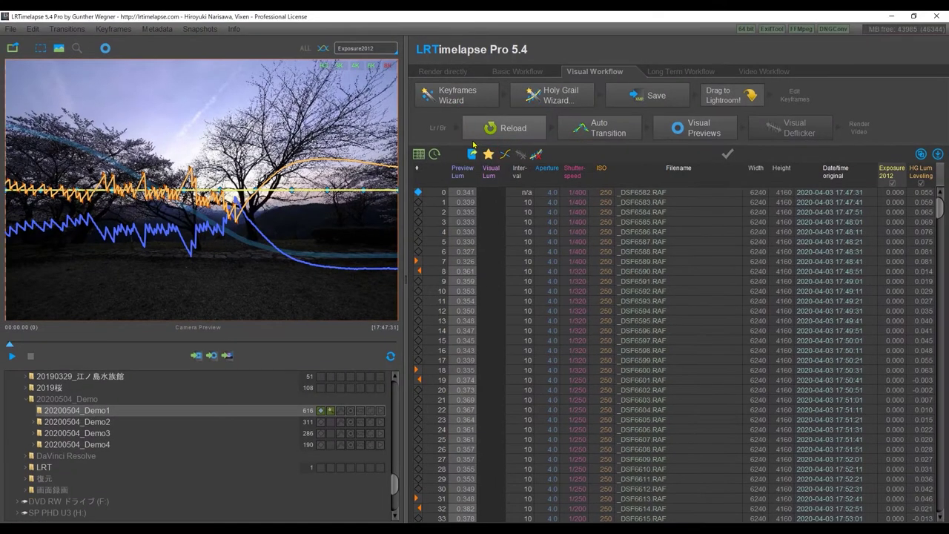
pyautogui.click(510, 128)
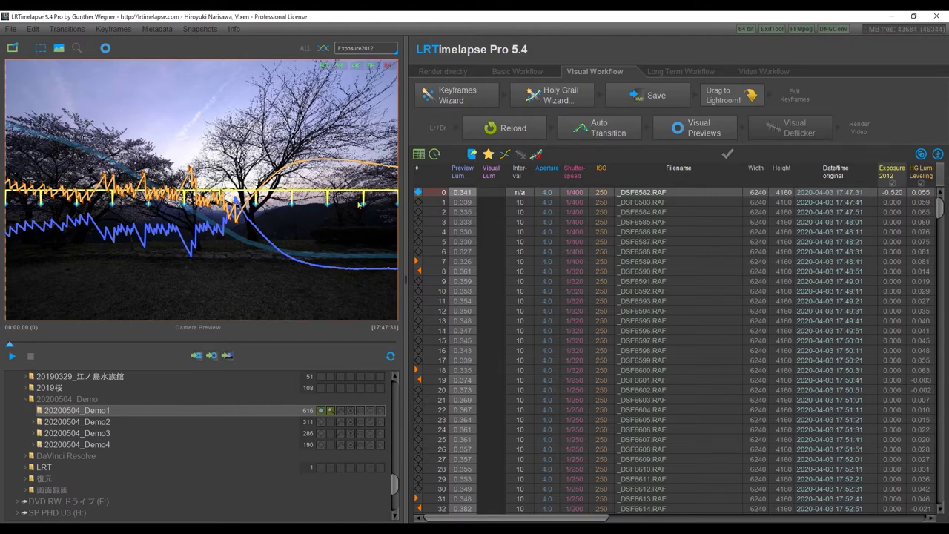
# Run Auto Transition to carry the -0.520 exposure across all frames.
pyautogui.click(589, 130)
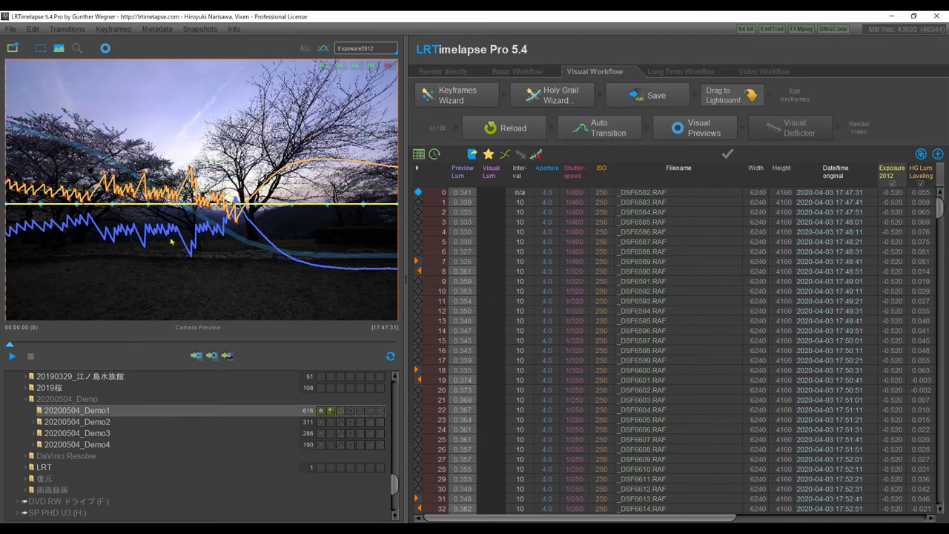
# Build the visual previews with their luminance curve and play back the time lapse.
pyautogui.click(698, 130)
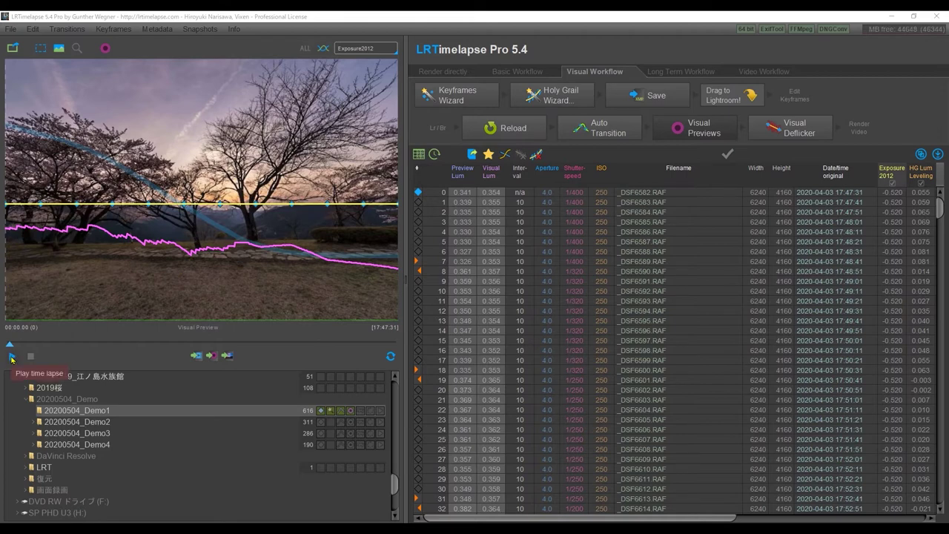
pyautogui.click(11, 359)
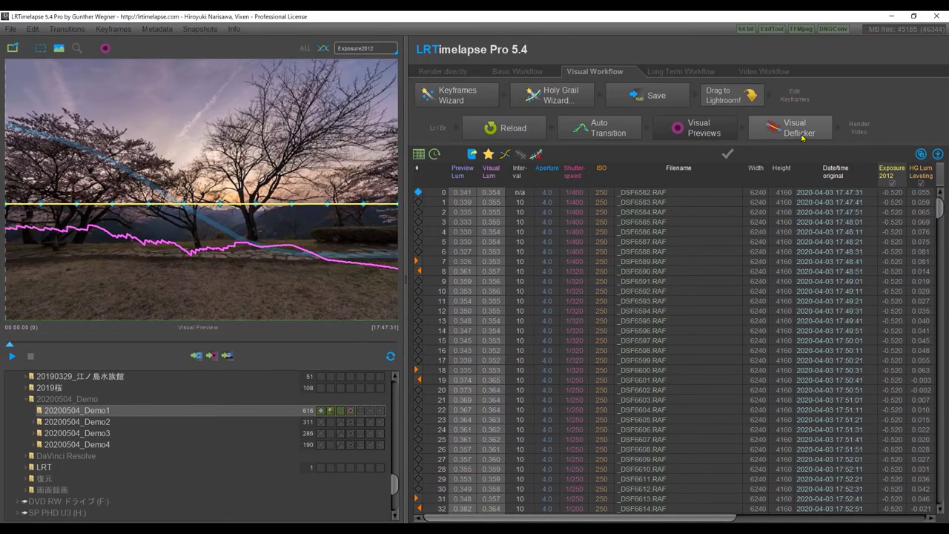
# Open Visual Deflicker, try smoothing at 30 and higher, then settle back on 10.
pyautogui.click(803, 134)
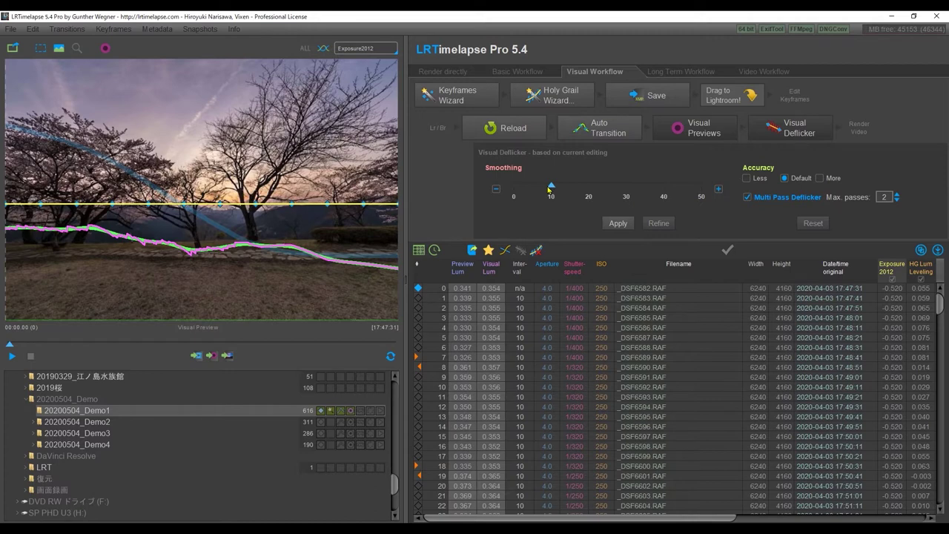
pyautogui.moveTo(550, 189)
pyautogui.mouseDown()
pyautogui.moveTo(684, 196)
pyautogui.moveTo(562, 191)
pyautogui.moveTo(552, 211)
pyautogui.mouseUp()
pyautogui.moveTo(550, 185); pyautogui.dragTo(724, 187)
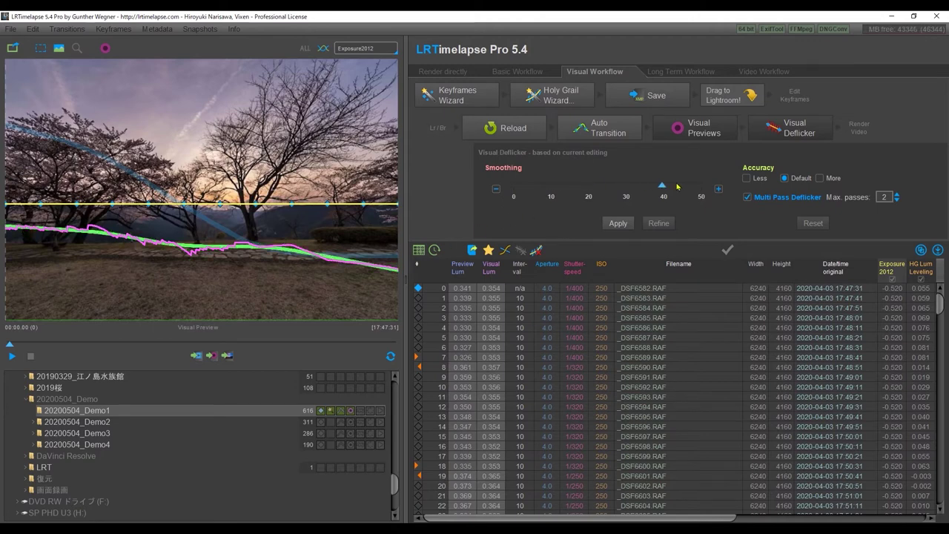
pyautogui.moveTo(724, 186); pyautogui.dragTo(552, 204)
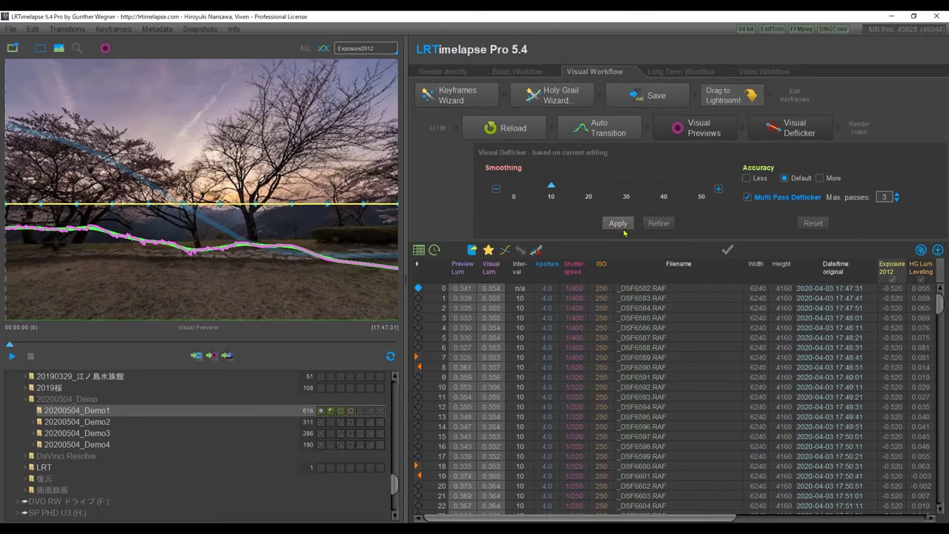
# Apply the visual deflicker so Visual Lum holds steady around 0.356–0.358.
pyautogui.click(622, 225)
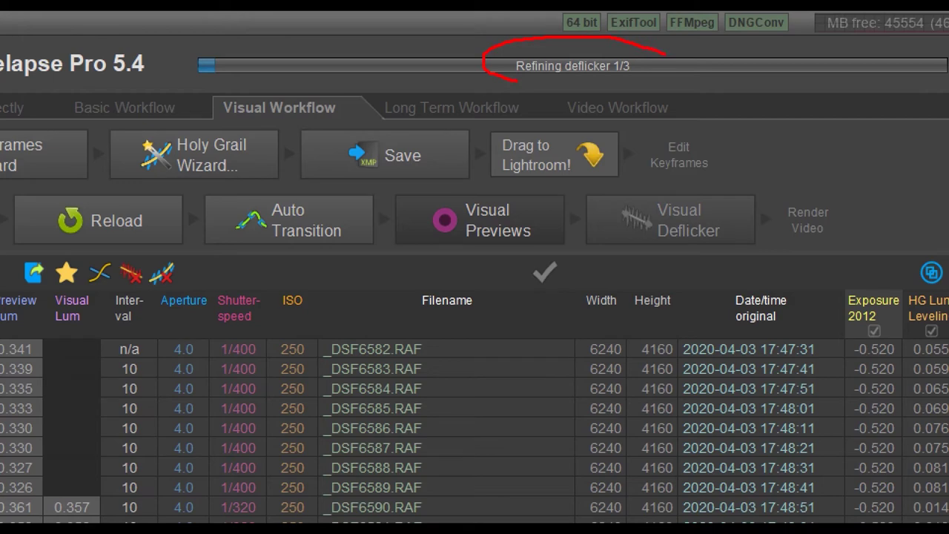
pyautogui.moveTo(665, 54); pyautogui.dragTo(516, 94)
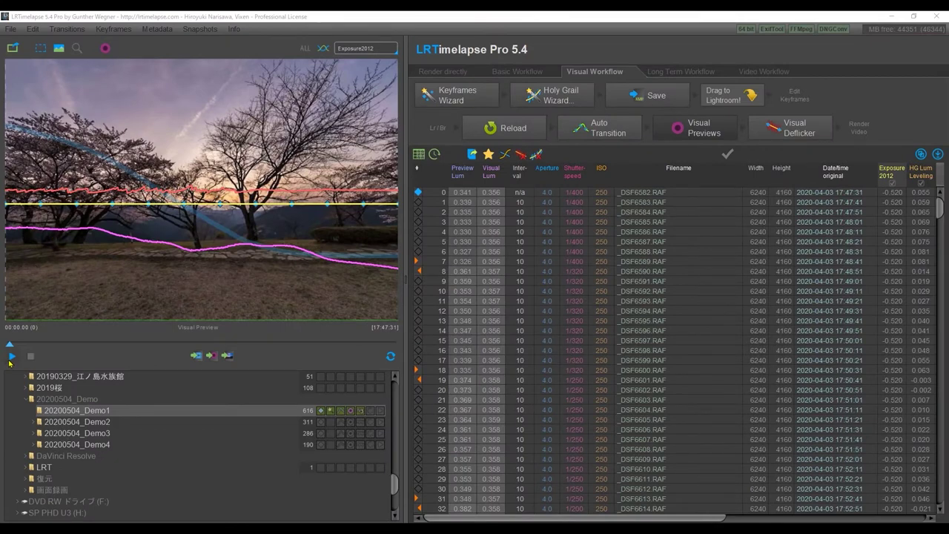
# Review the deflickered playback and mark the 20200504_Demo1 sequence as finished.
pyautogui.click(12, 356)
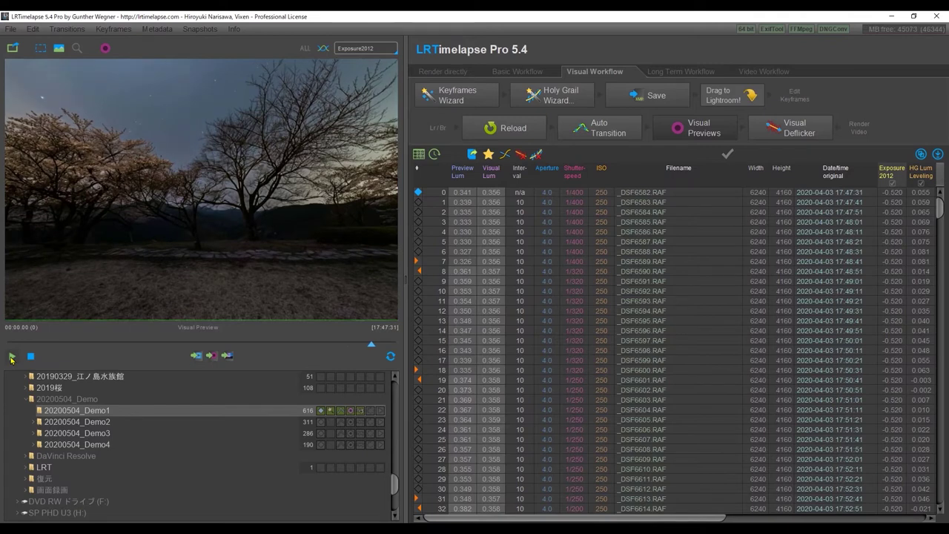
pyautogui.click(11, 358)
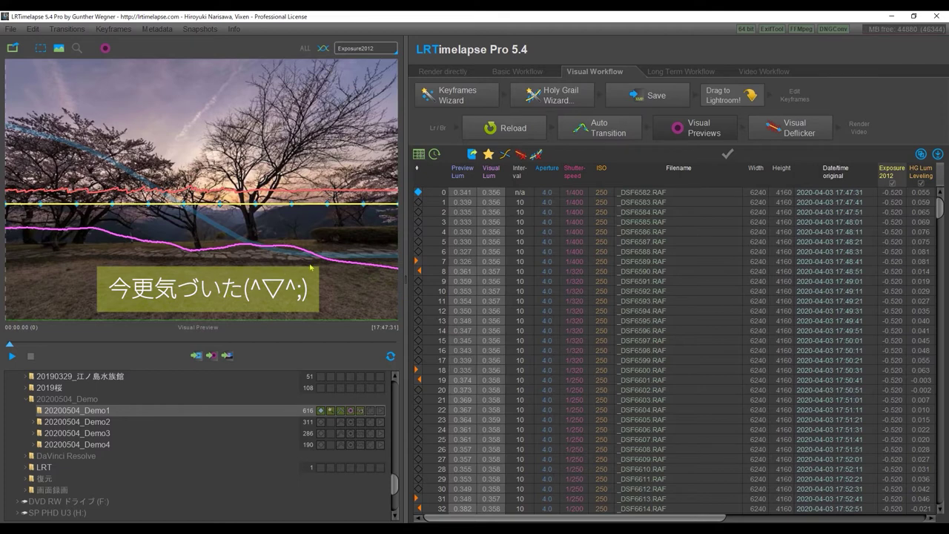
pyautogui.click(728, 154)
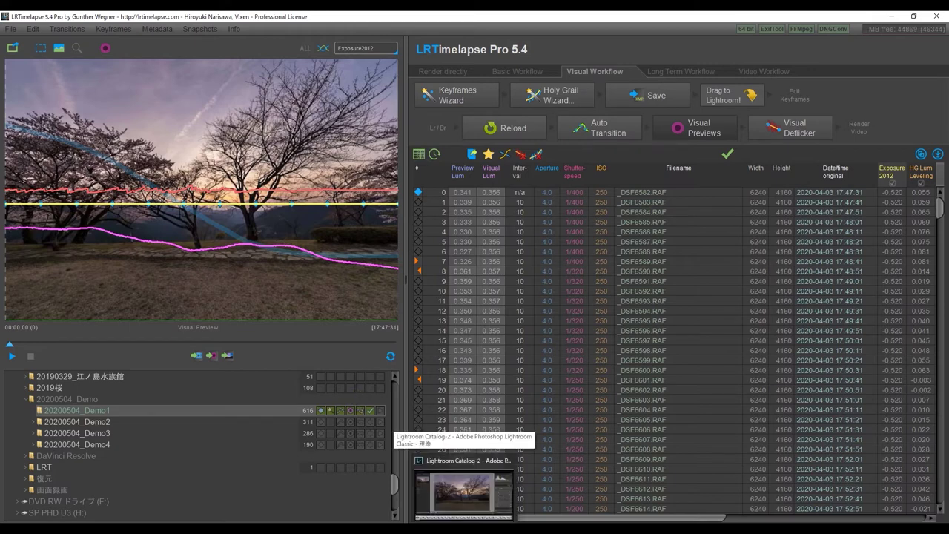
pyautogui.click(464, 493)
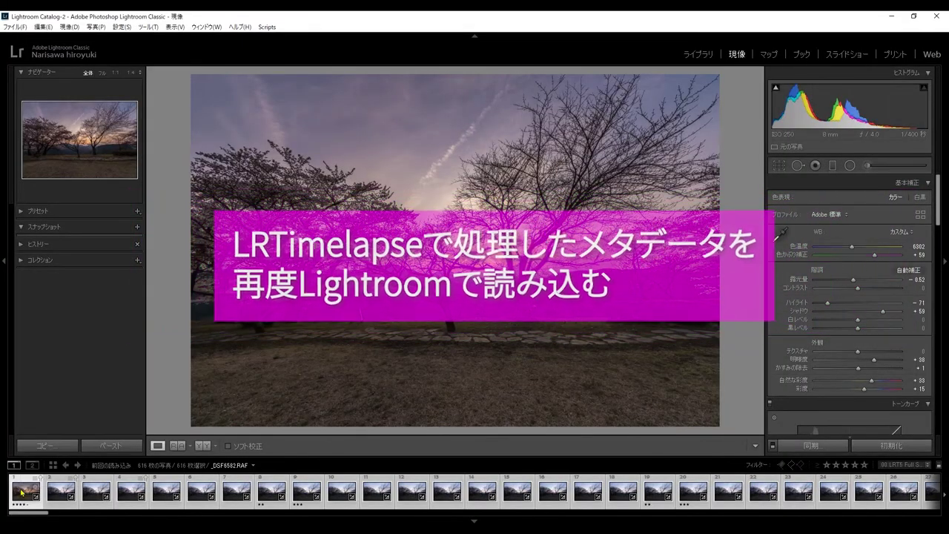
# Select all 616 photos and read their updated metadata from the XMP files.
pyautogui.press('ctrl')
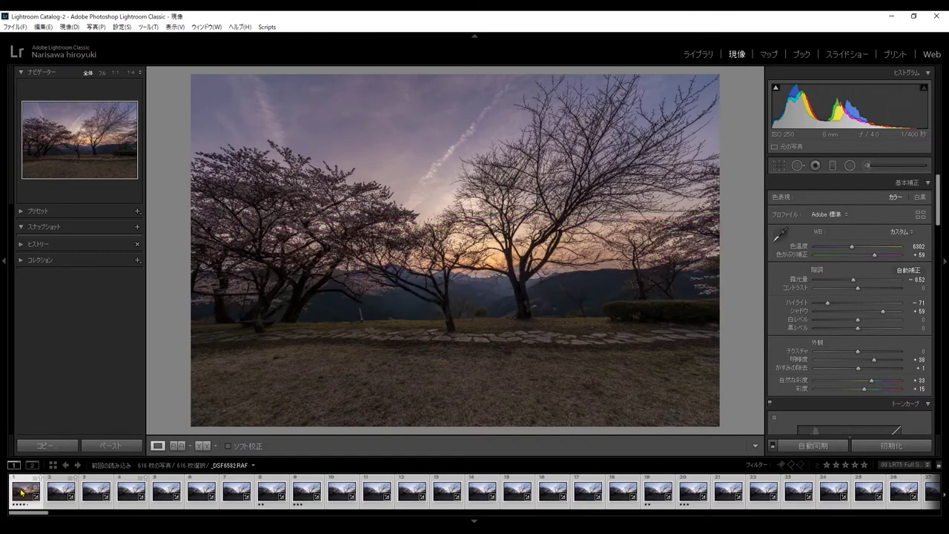
pyautogui.rightClick(475, 487)
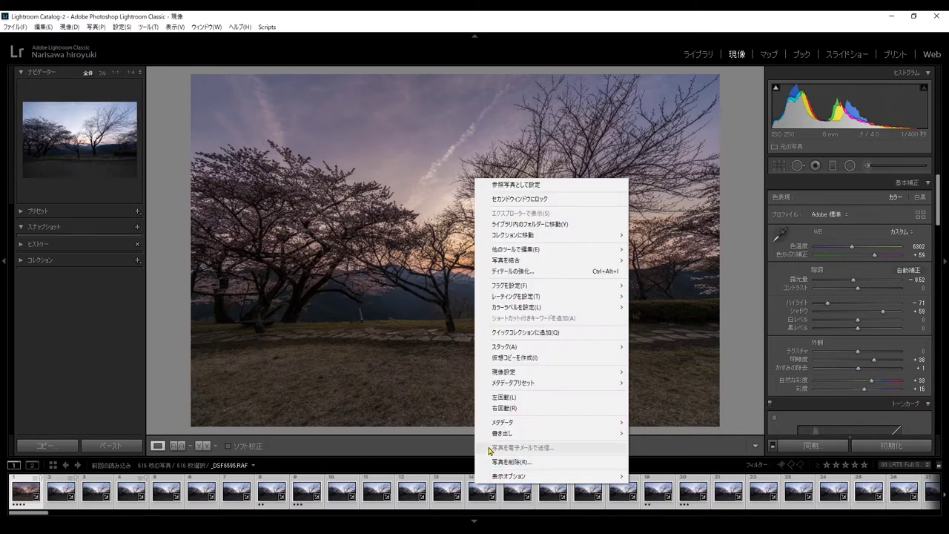
pyautogui.moveTo(445, 417)
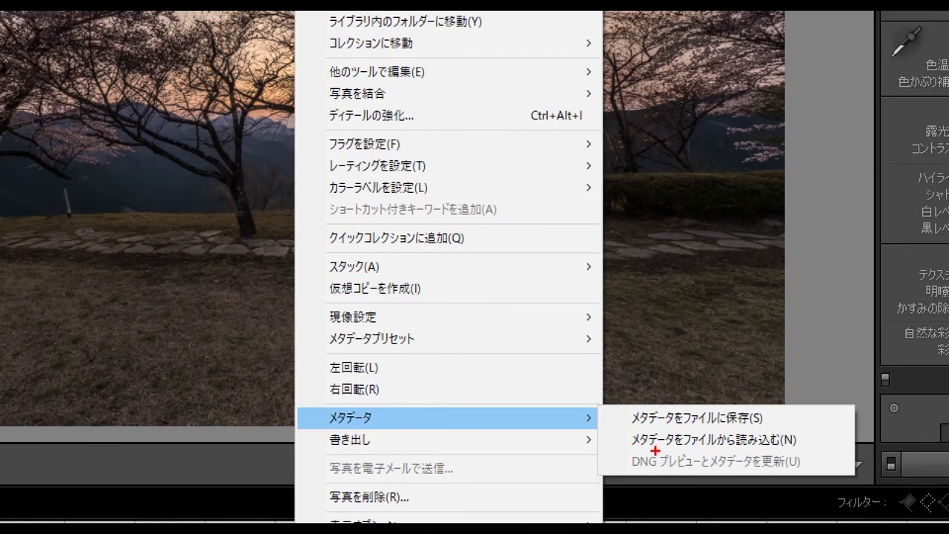
pyautogui.moveTo(631, 447); pyautogui.dragTo(819, 453)
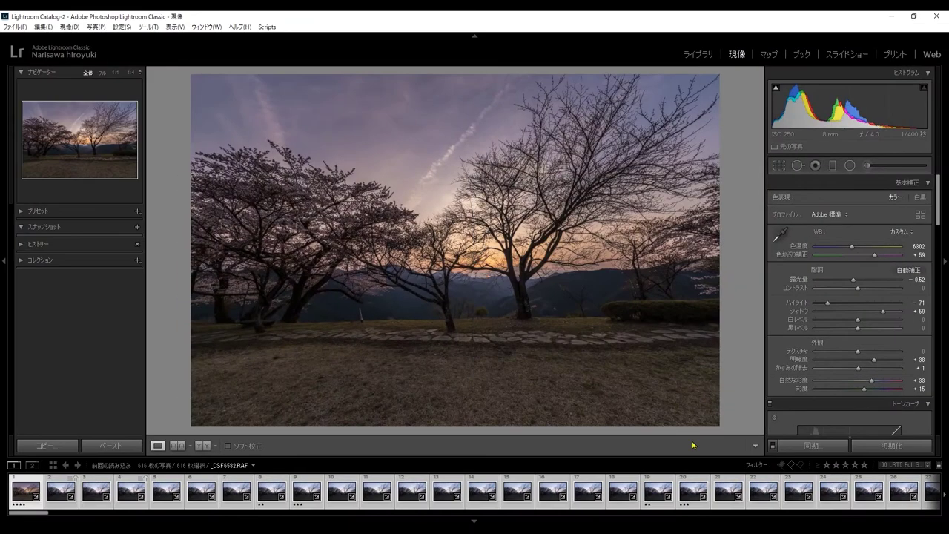
pyautogui.rightClick(526, 464)
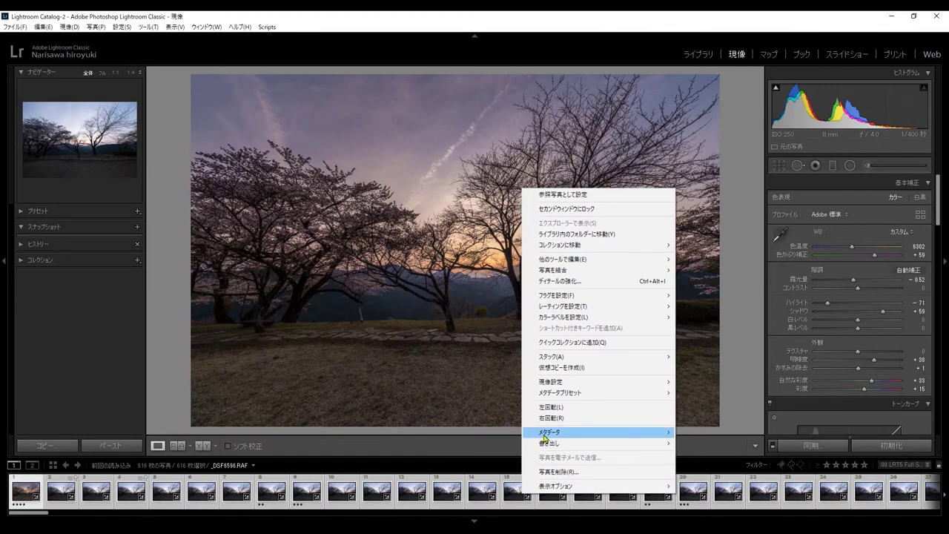
pyautogui.moveTo(597, 431)
pyautogui.click(697, 443)
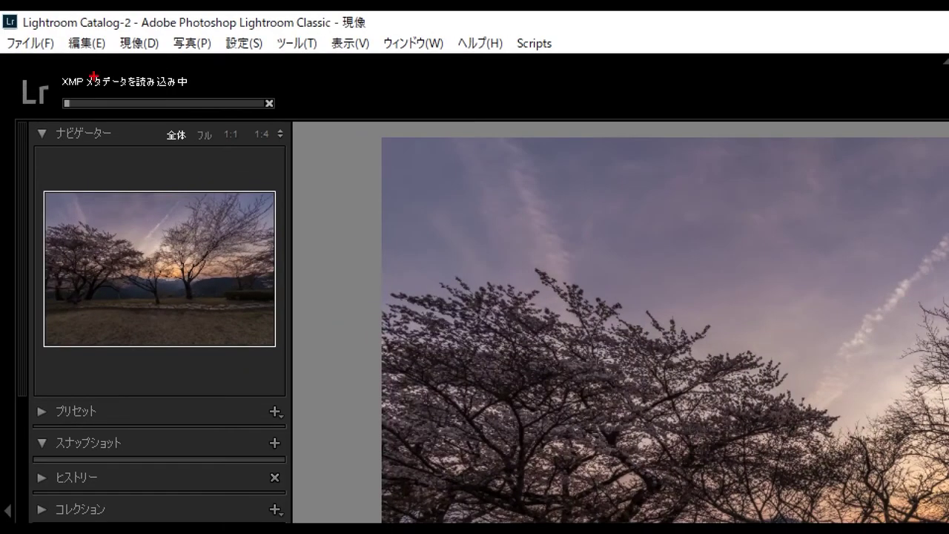
pyautogui.moveTo(127, 138); pyautogui.dragTo(42, 117)
pyautogui.moveTo(216, 74)
pyautogui.mouseDown()
pyautogui.moveTo(296, 127)
pyautogui.moveTo(180, 144)
pyautogui.mouseUp()
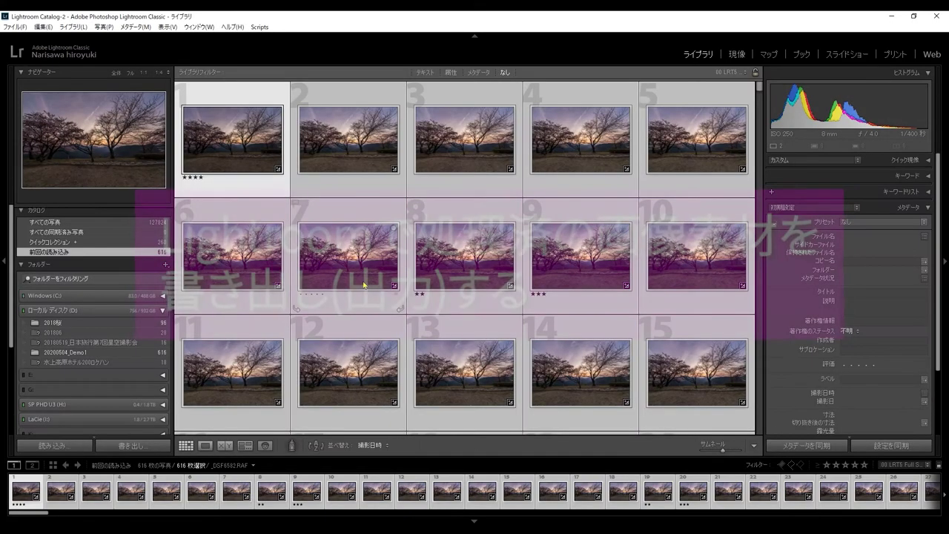
# Bring thumbnails 1–15 into view and right-click a photo for its actions.
pyautogui.scroll(-5, 348, 259)
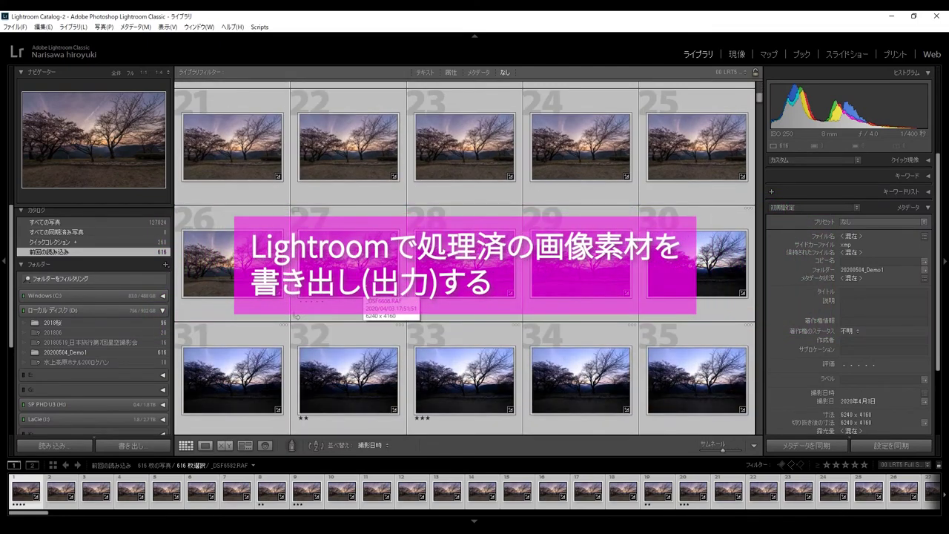
pyautogui.scroll(-2, 464, 260)
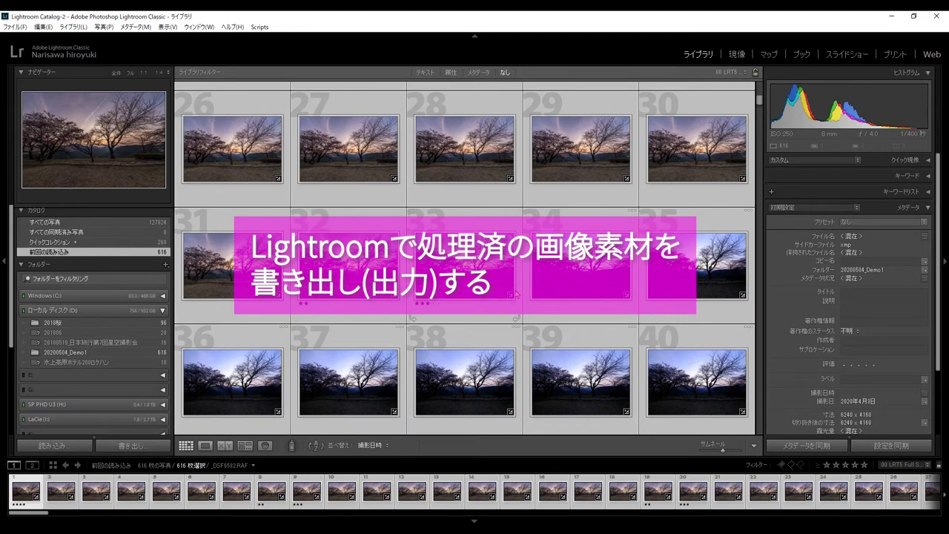
pyautogui.scroll(-2, 470, 299)
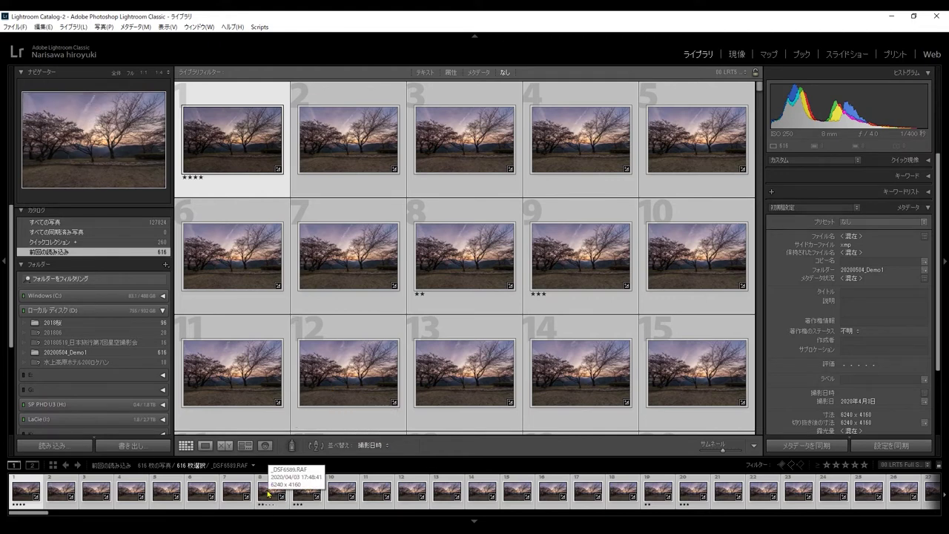
pyautogui.rightClick(372, 493)
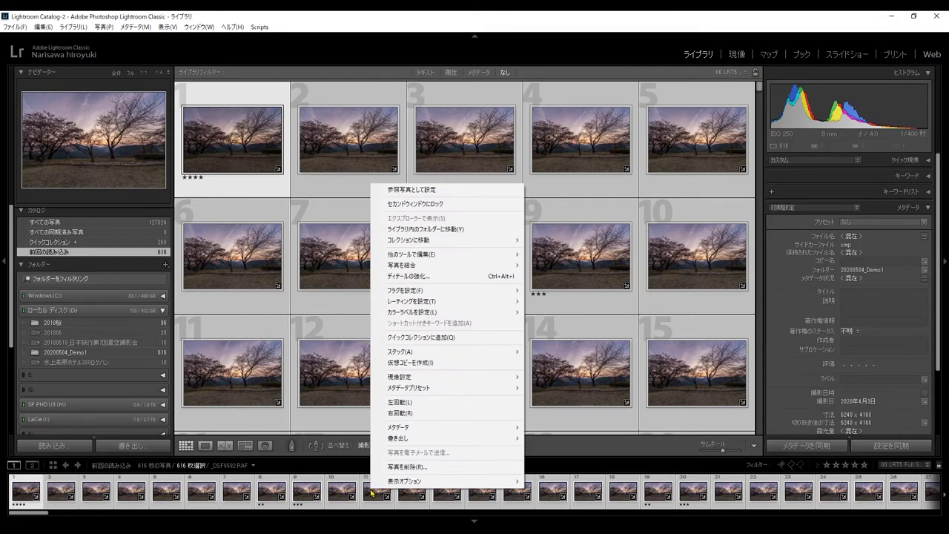
# Dismiss the context menu and open the Export dialog via ファイル > 書き出し.
pyautogui.click(332, 23)
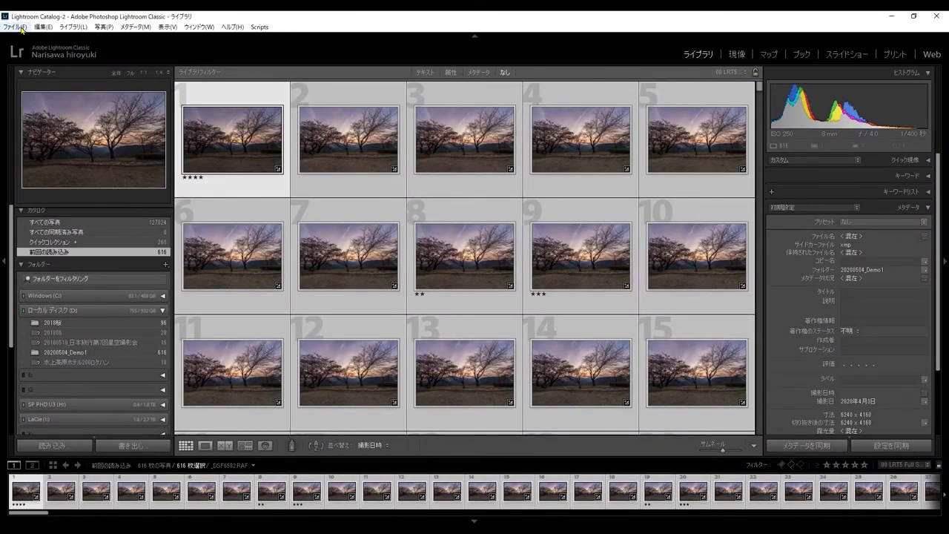
pyautogui.click(22, 28)
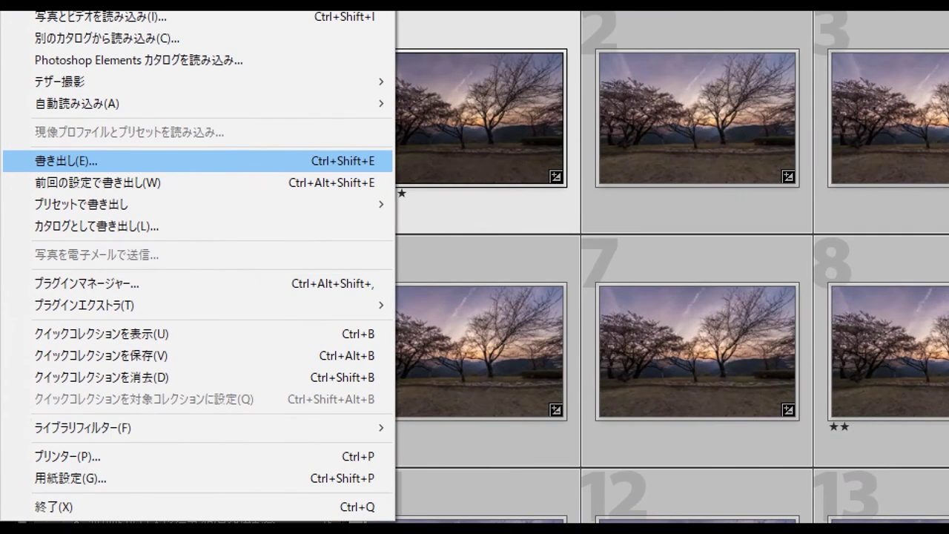
pyautogui.moveTo(36, 175); pyautogui.dragTo(129, 173)
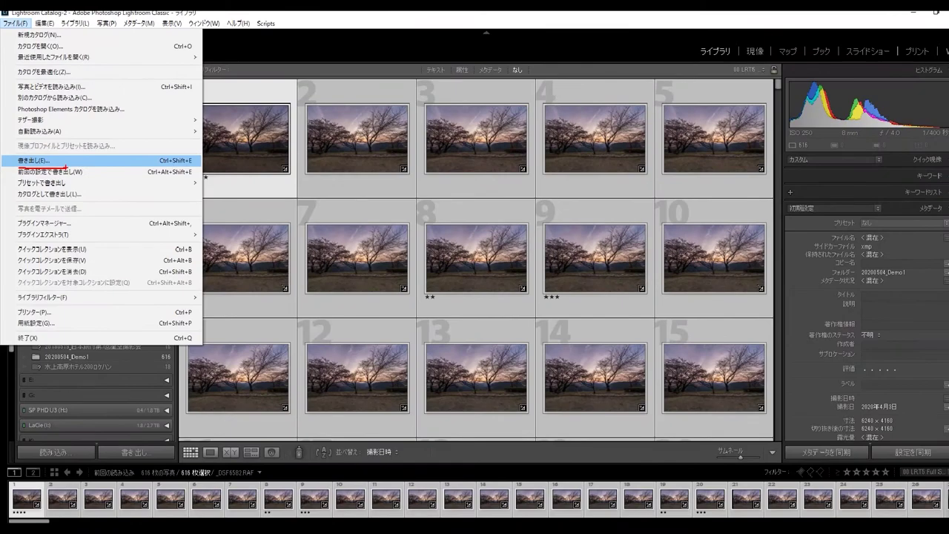
pyautogui.click(66, 160)
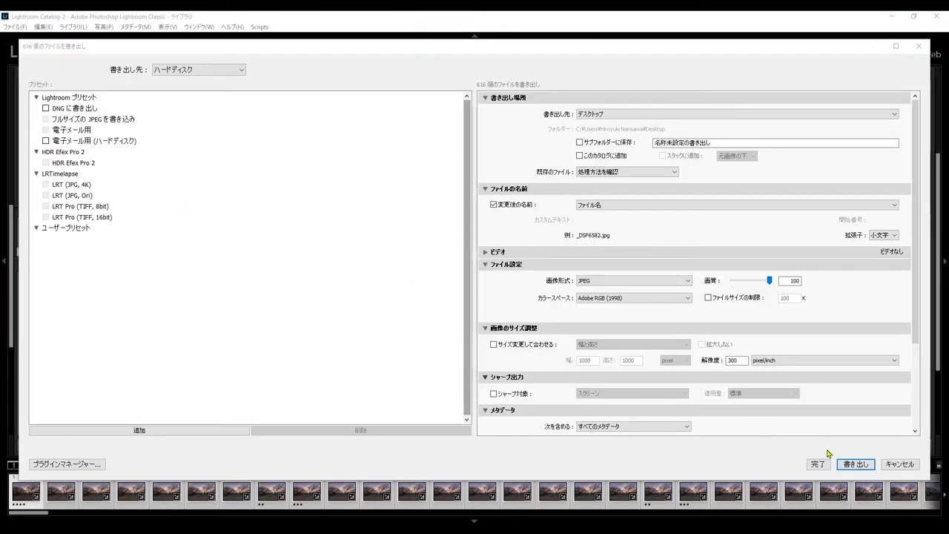
pyautogui.click(899, 463)
pyautogui.rightClick(507, 480)
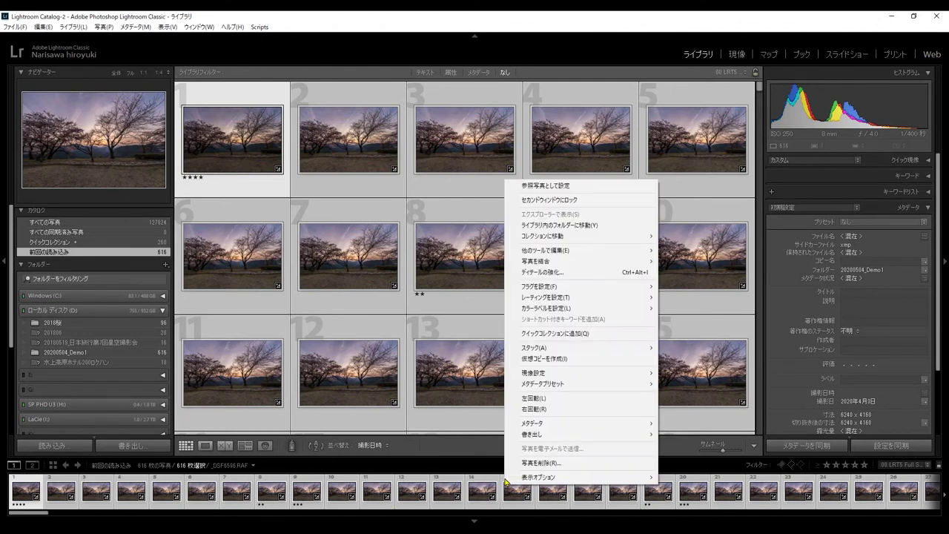
pyautogui.moveTo(579, 433)
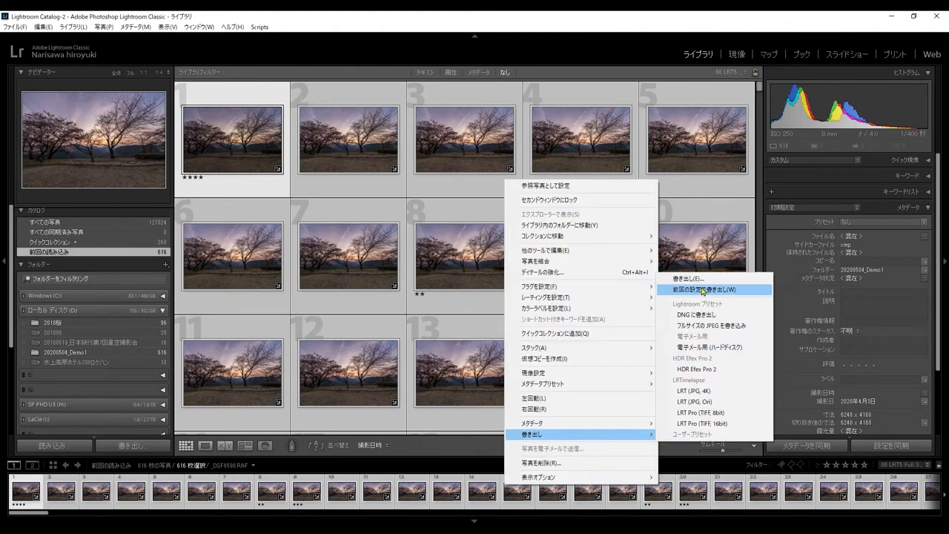
pyautogui.click(703, 280)
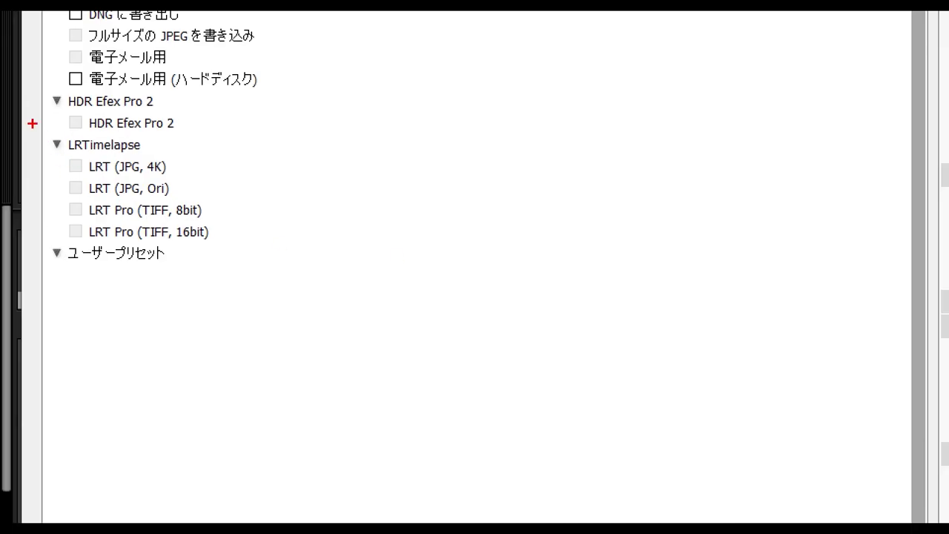
pyautogui.moveTo(41, 136)
pyautogui.mouseDown()
pyautogui.moveTo(212, 148)
pyautogui.moveTo(239, 229)
pyautogui.moveTo(218, 269)
pyautogui.moveTo(72, 269)
pyautogui.moveTo(41, 219)
pyautogui.moveTo(42, 135)
pyautogui.mouseUp()
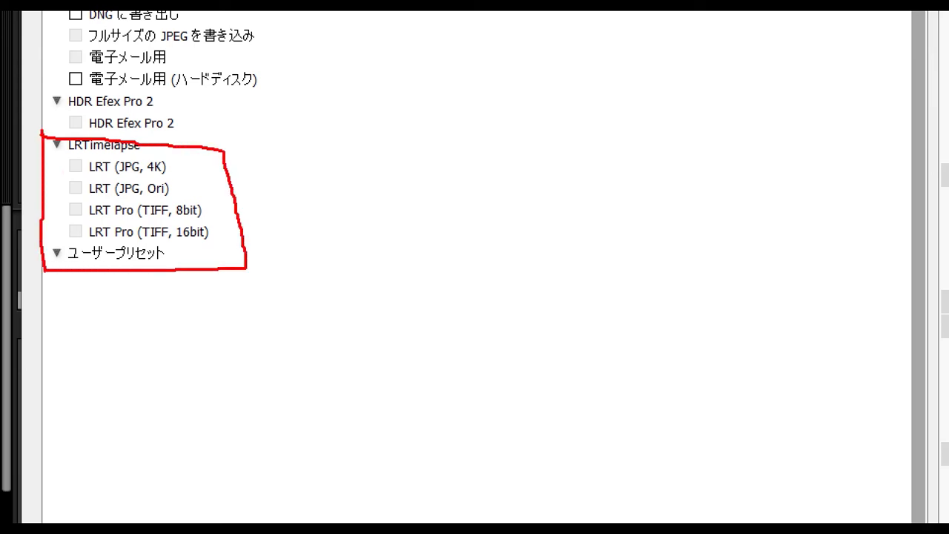
pyautogui.press('Escape')
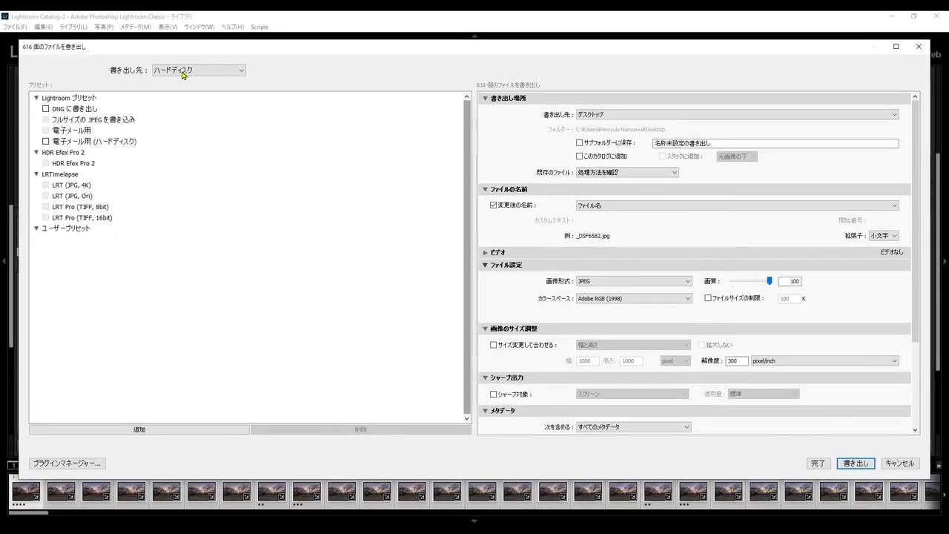
pyautogui.click(183, 72)
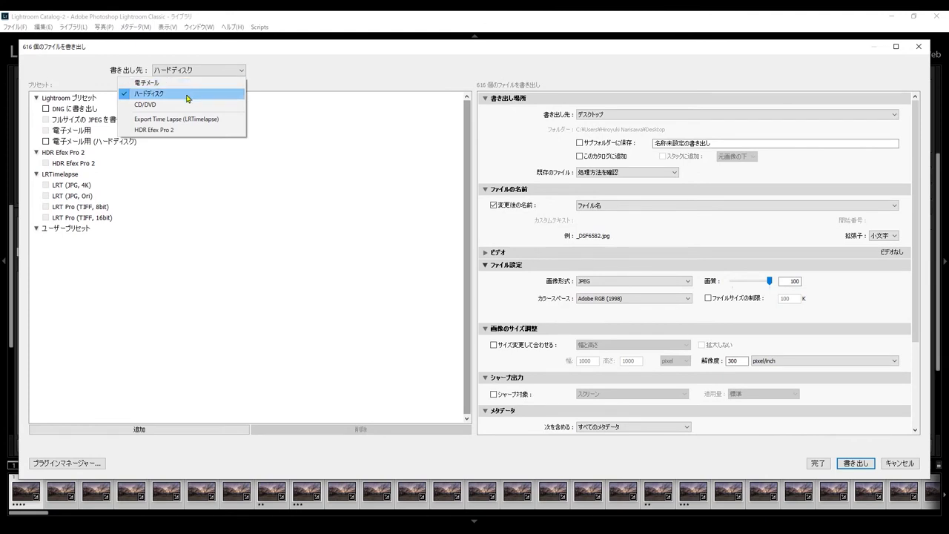
# Choose Export Time Lapse (LRTimelapse), acknowledge the collection error, and cancel the export.
pyautogui.click(189, 120)
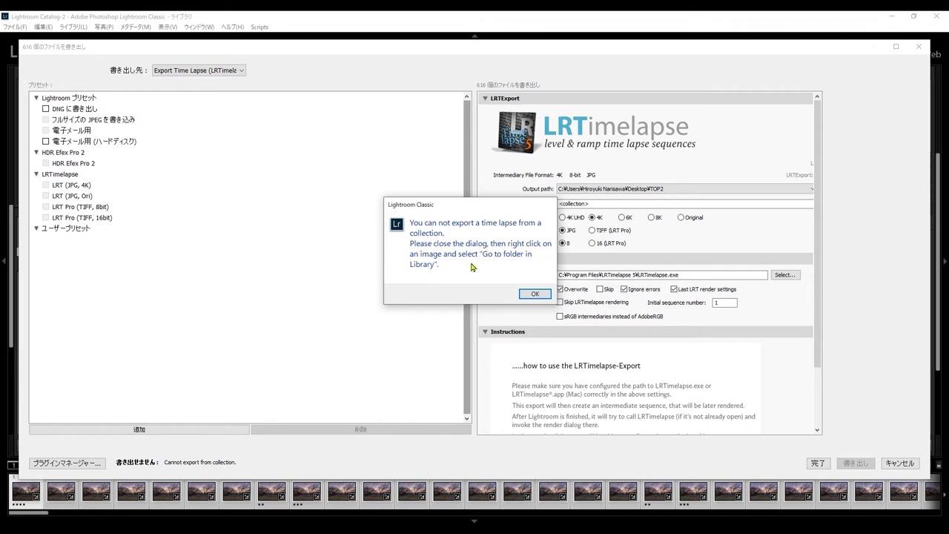
pyautogui.click(534, 294)
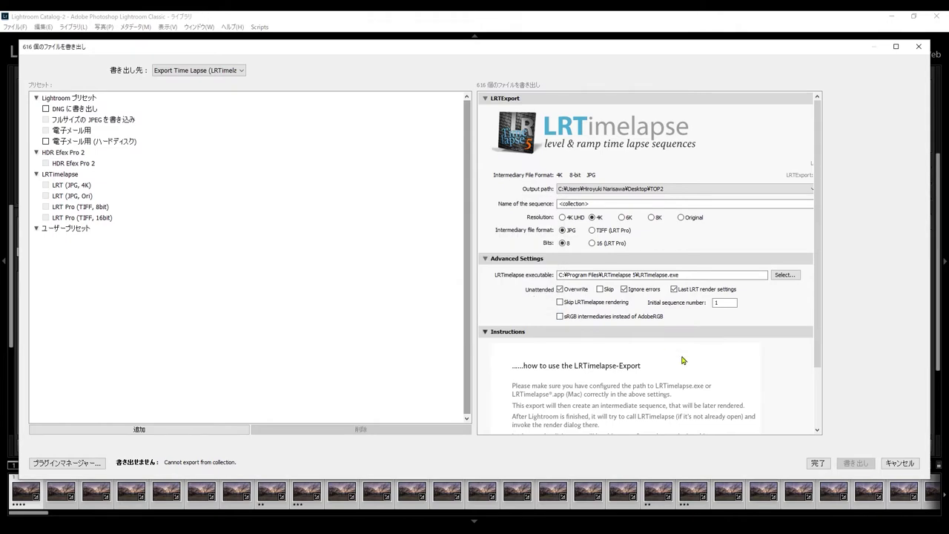
pyautogui.click(899, 462)
pyautogui.scroll(-1, 294, 356)
pyautogui.scroll(1, 295, 363)
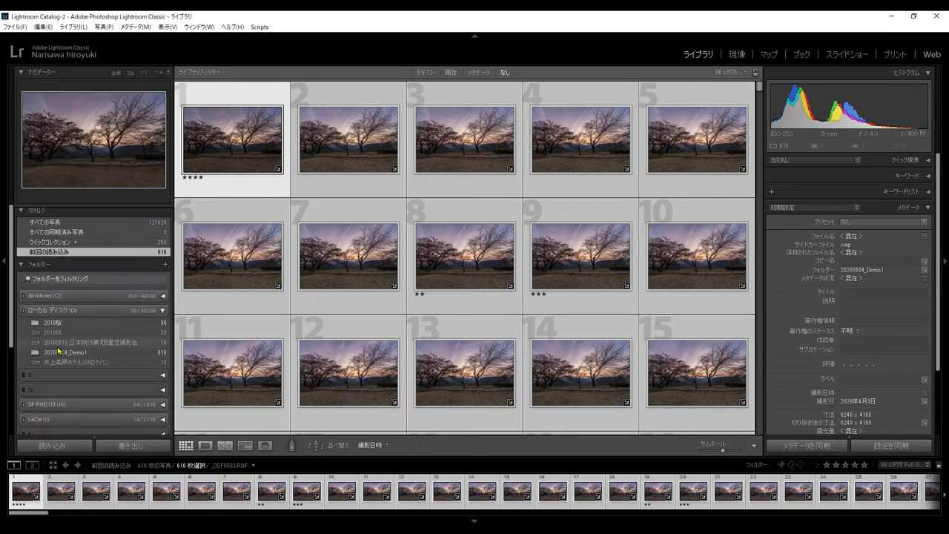
# Show the 616 photos of the 20200504_Demo1 folder and open the first frame in Develop.
pyautogui.scroll(-2, 74, 312)
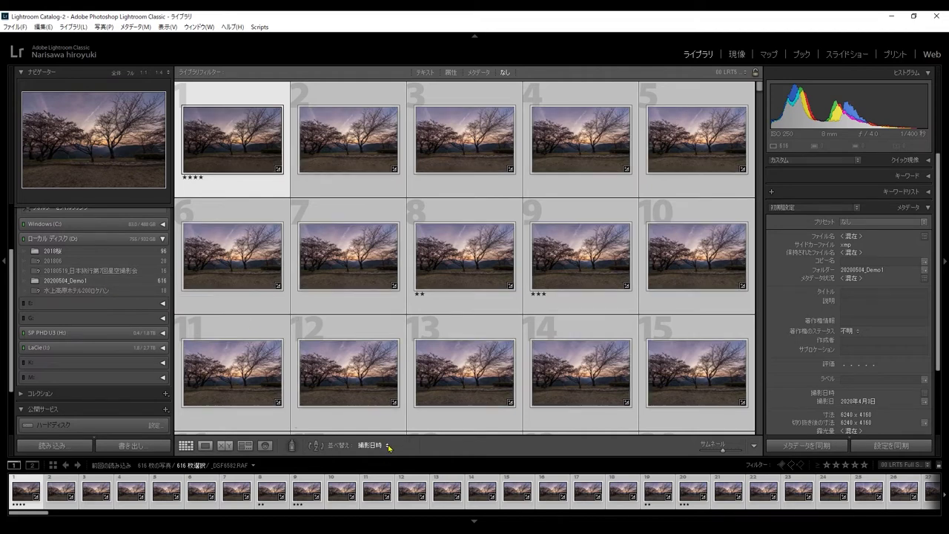
pyautogui.click(103, 282)
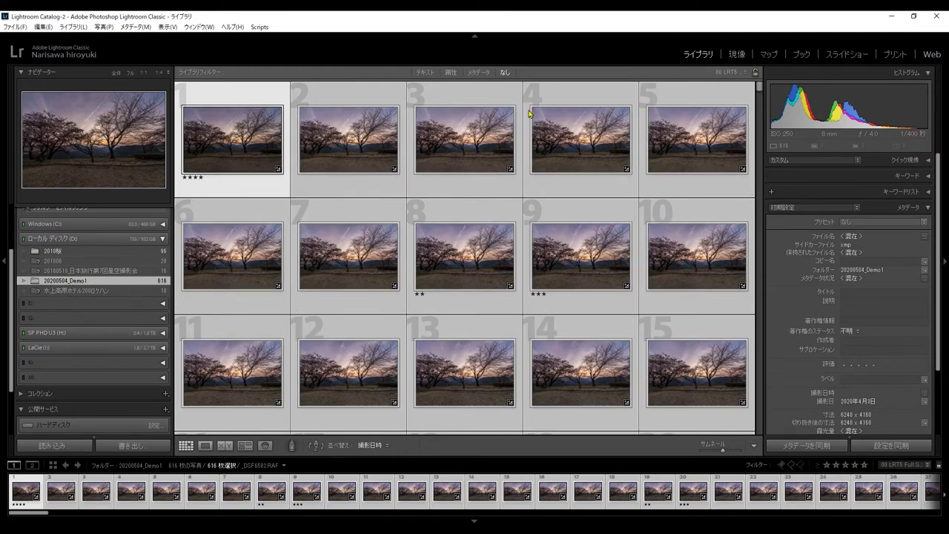
pyautogui.click(737, 55)
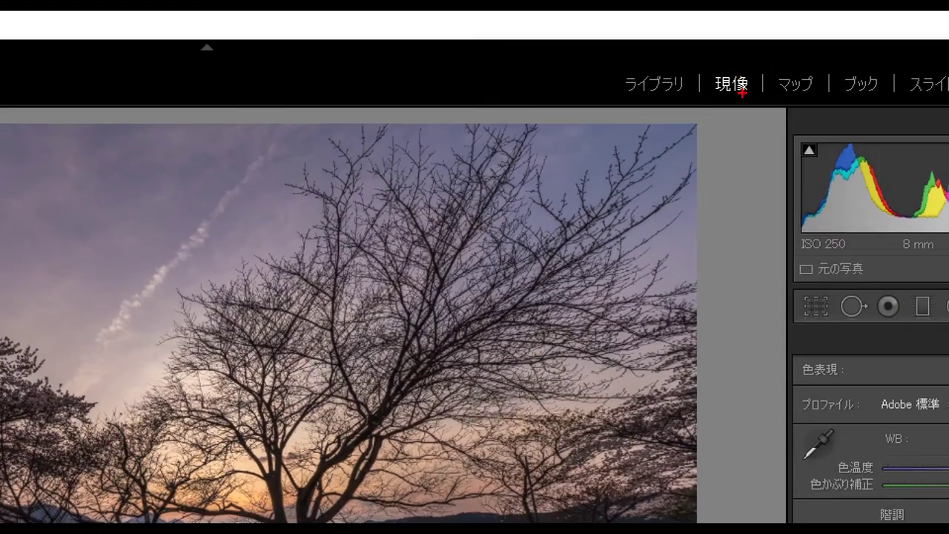
# Back in the Library grid, select photo 7 and advance to photo 8.
pyautogui.moveTo(742, 93); pyautogui.dragTo(708, 110)
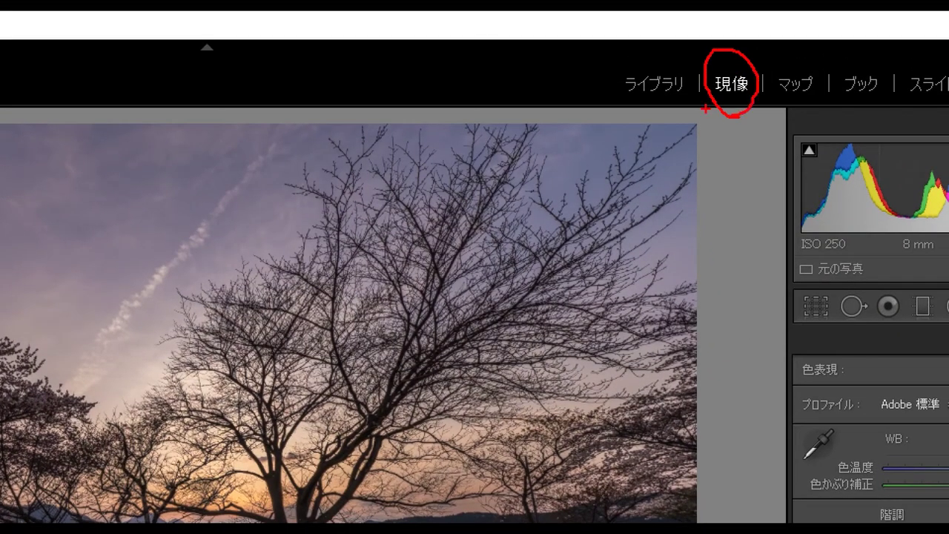
pyautogui.moveTo(598, 97); pyautogui.dragTo(691, 96)
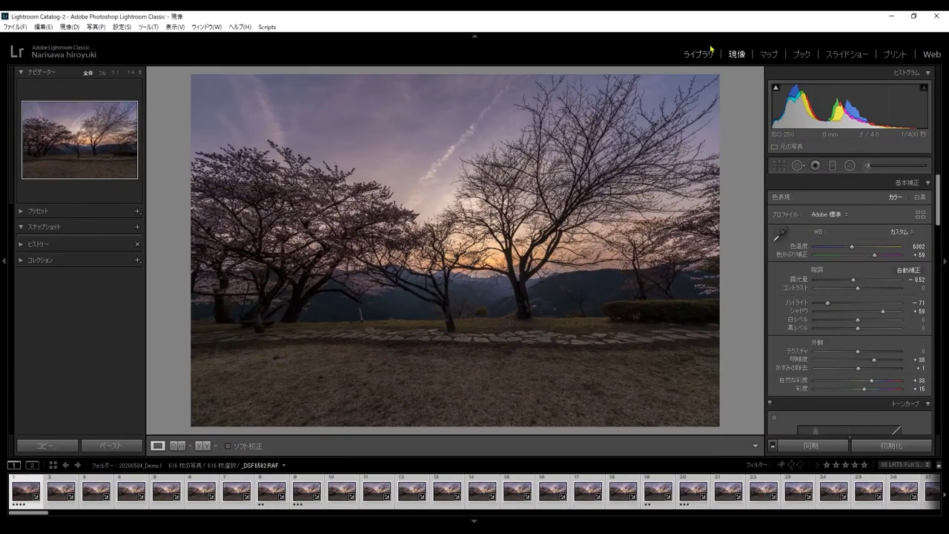
pyautogui.click(703, 54)
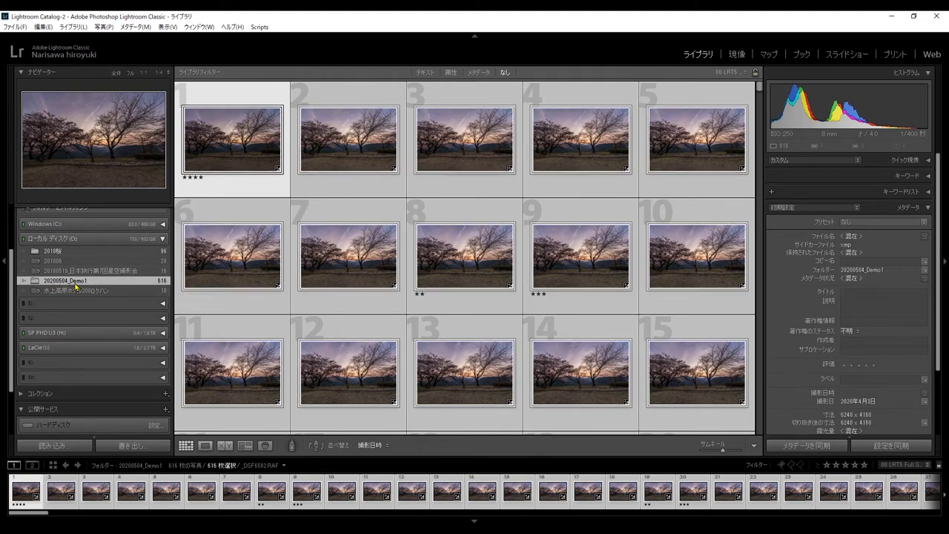
pyautogui.moveTo(464, 252)
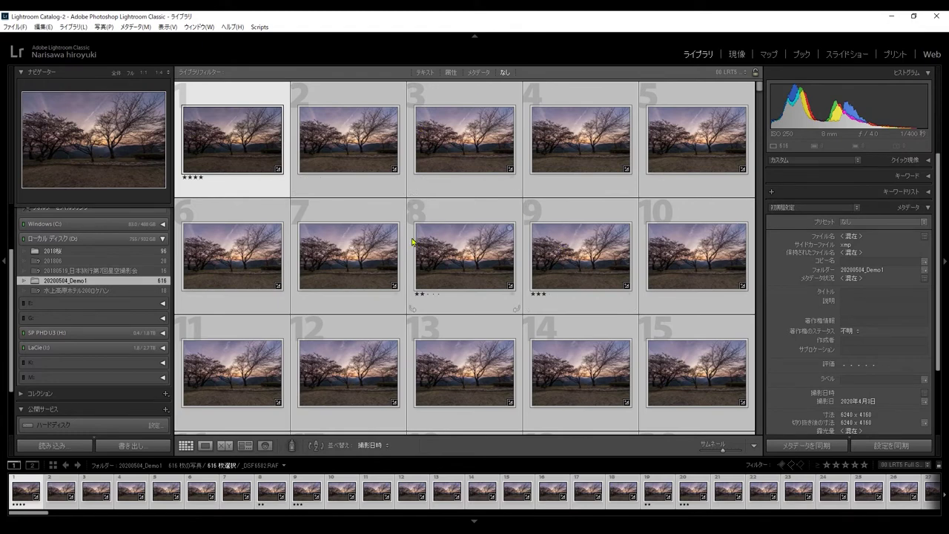
pyautogui.click(349, 232)
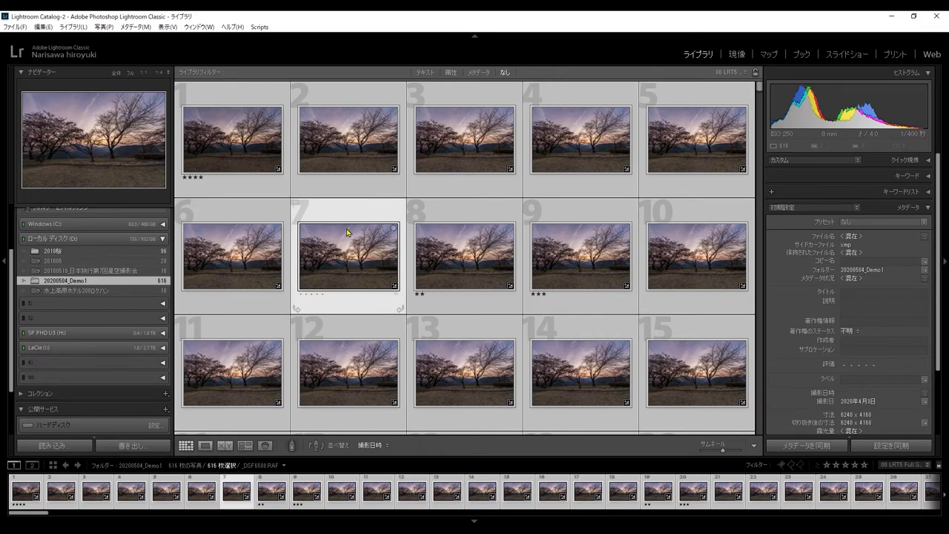
pyautogui.press('Right')
# View photo 8 in Loupe, return to the grid, and select all 616 photos.
pyautogui.press('e')
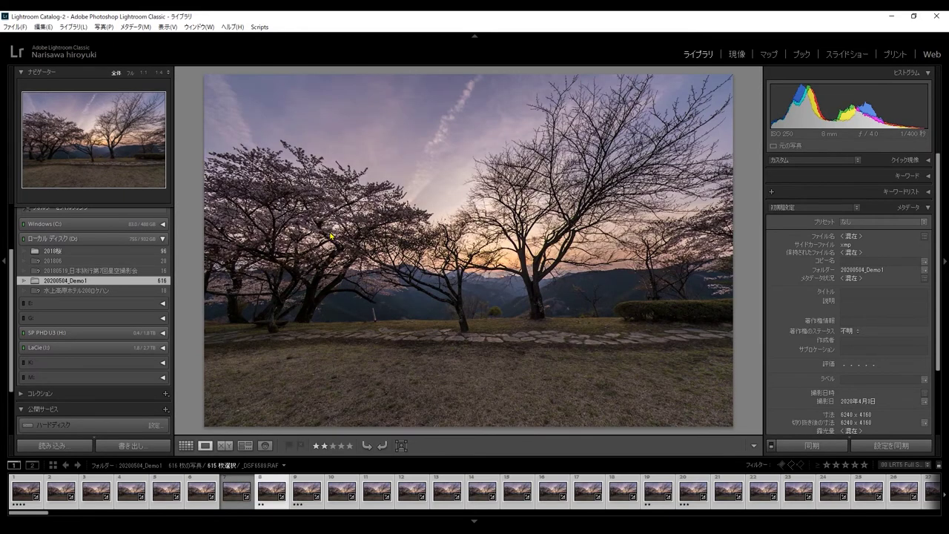
pyautogui.press('g')
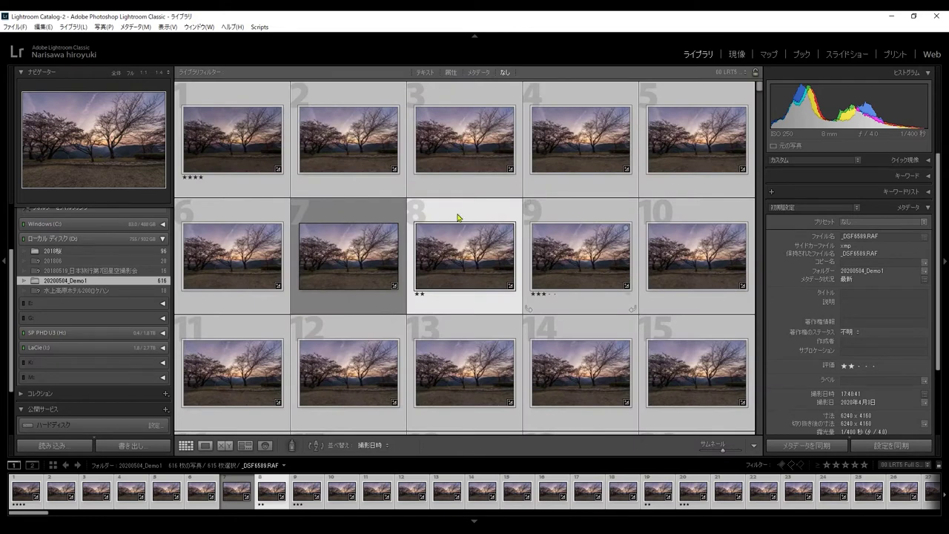
pyautogui.click(328, 238)
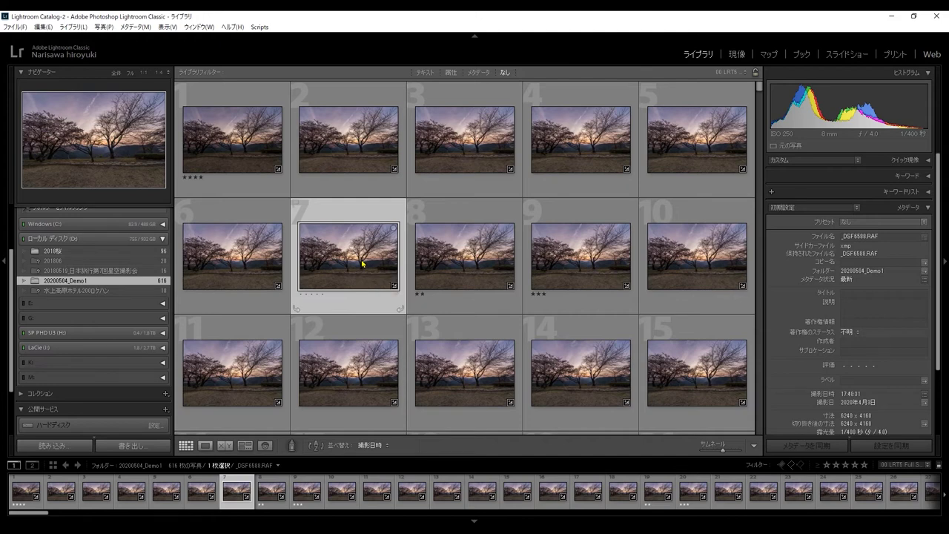
pyautogui.hotkey('ctrl', 'a')
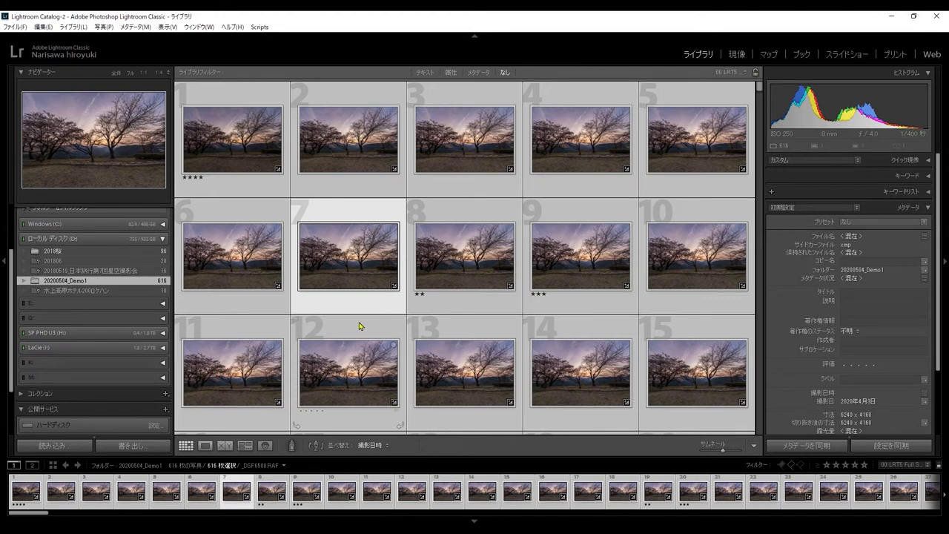
# Open the export dialog for the 616 selected photos from the File menu.
pyautogui.rightClick(338, 494)
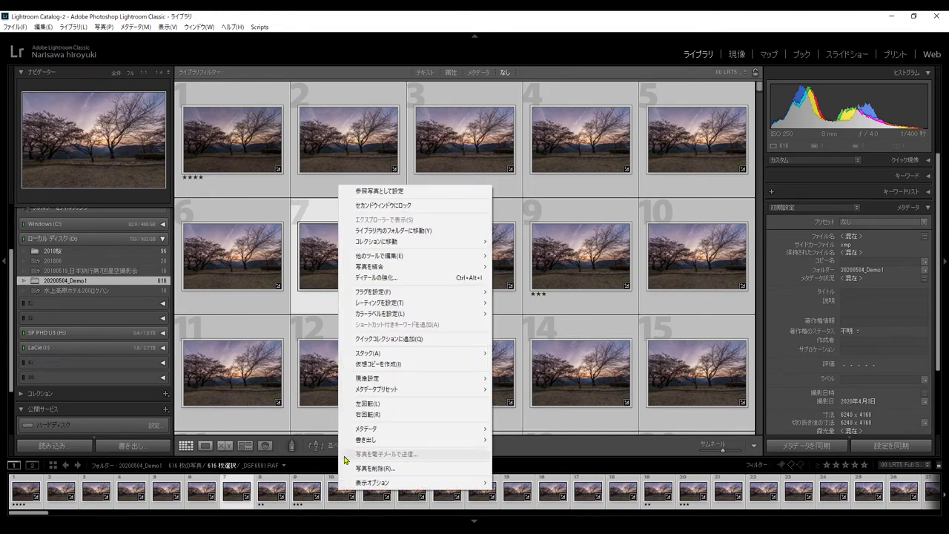
pyautogui.moveTo(365, 439)
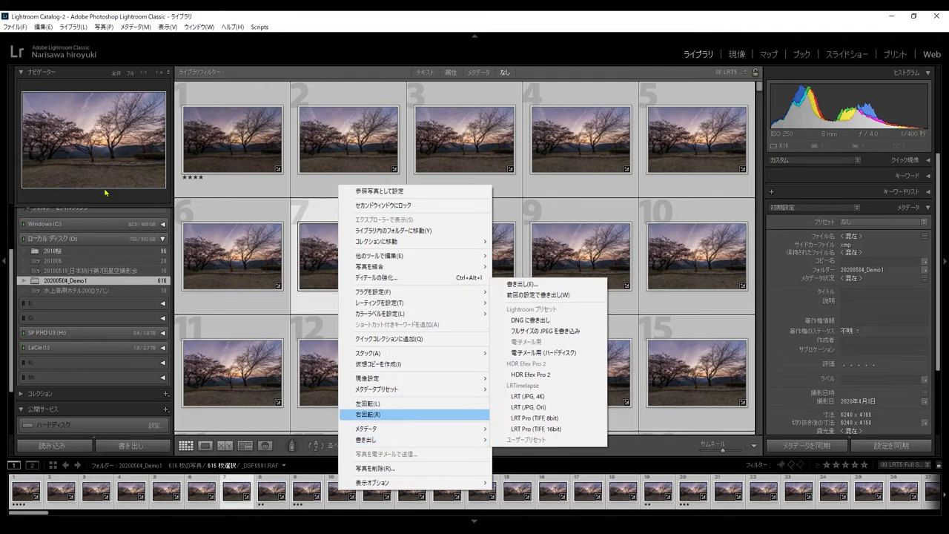
pyautogui.click(20, 30)
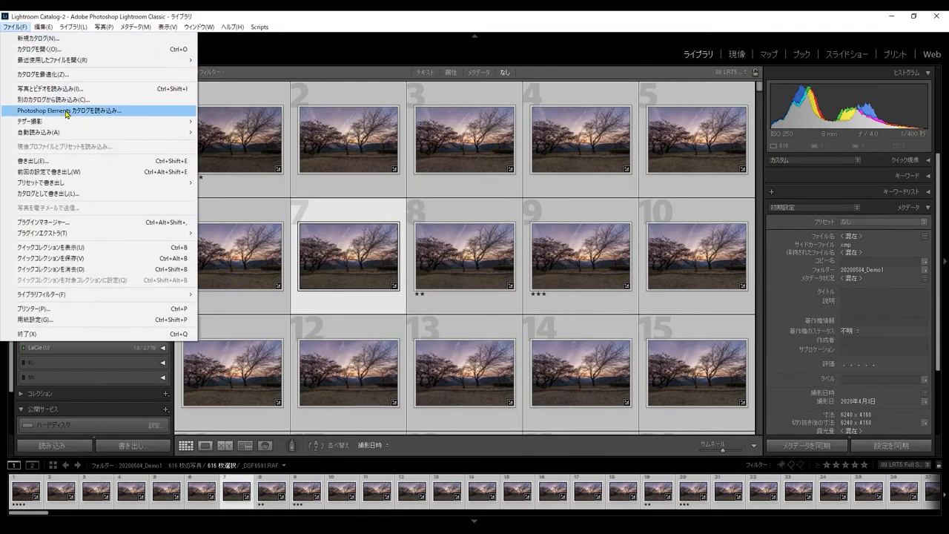
pyautogui.click(71, 160)
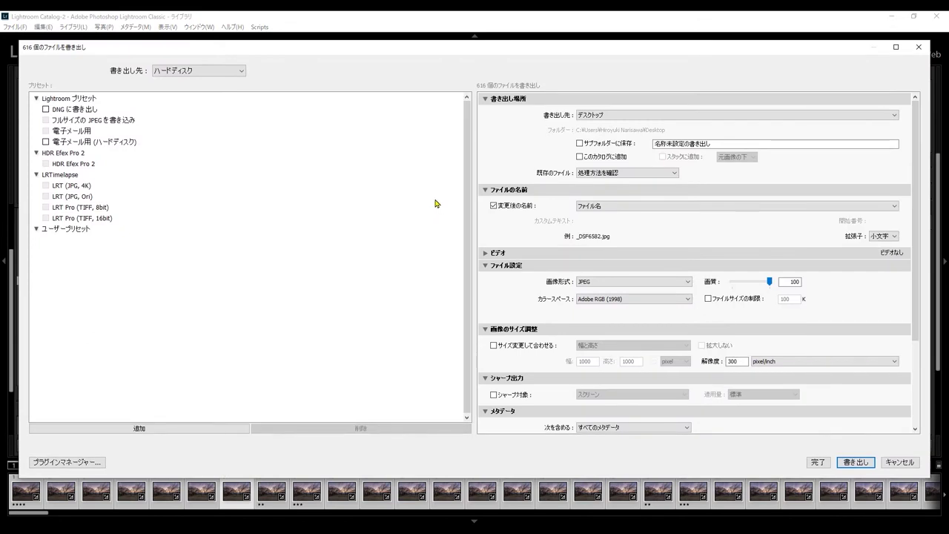
pyautogui.click(241, 72)
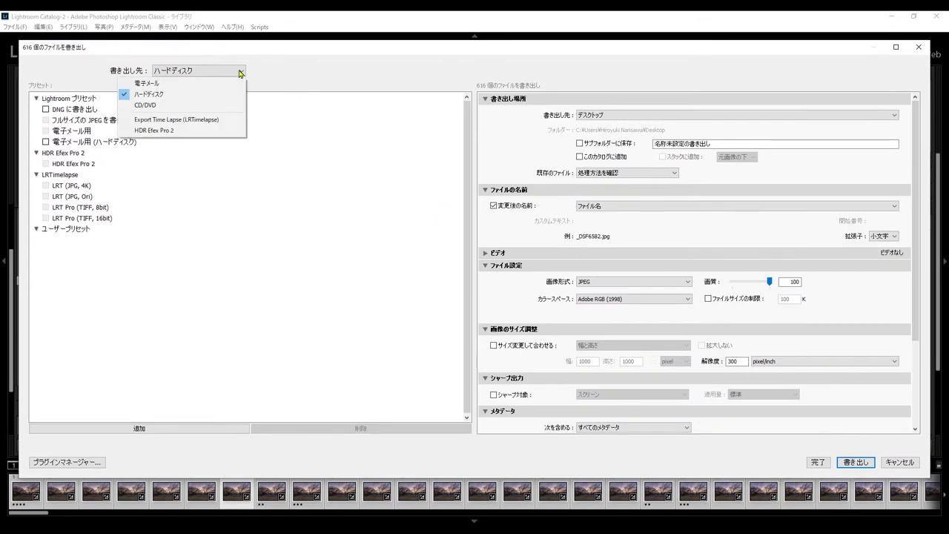
pyautogui.click(236, 119)
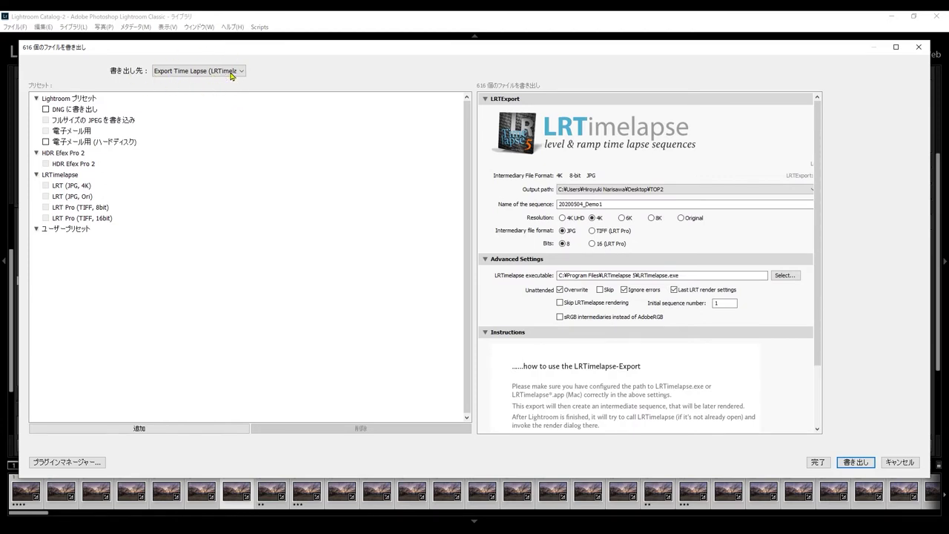
pyautogui.click(231, 72)
pyautogui.click(210, 85)
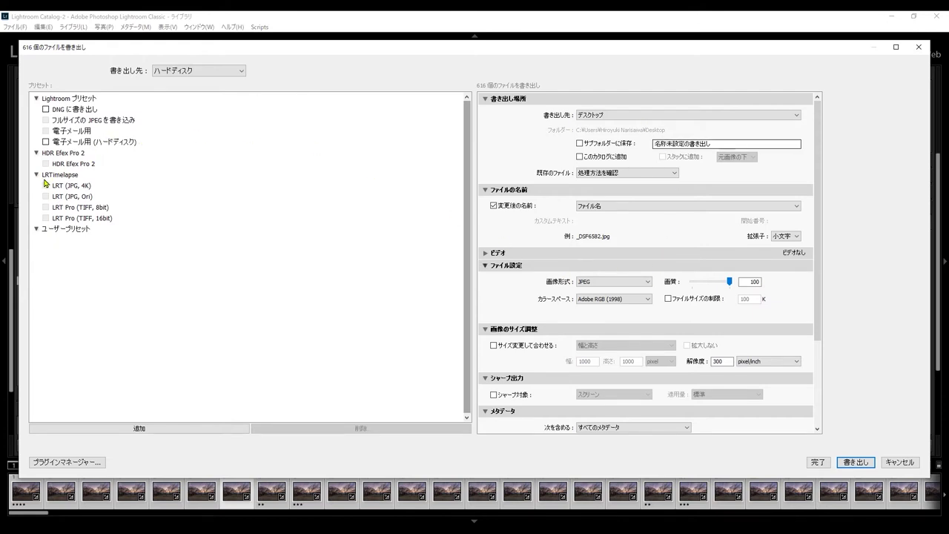
pyautogui.click(186, 77)
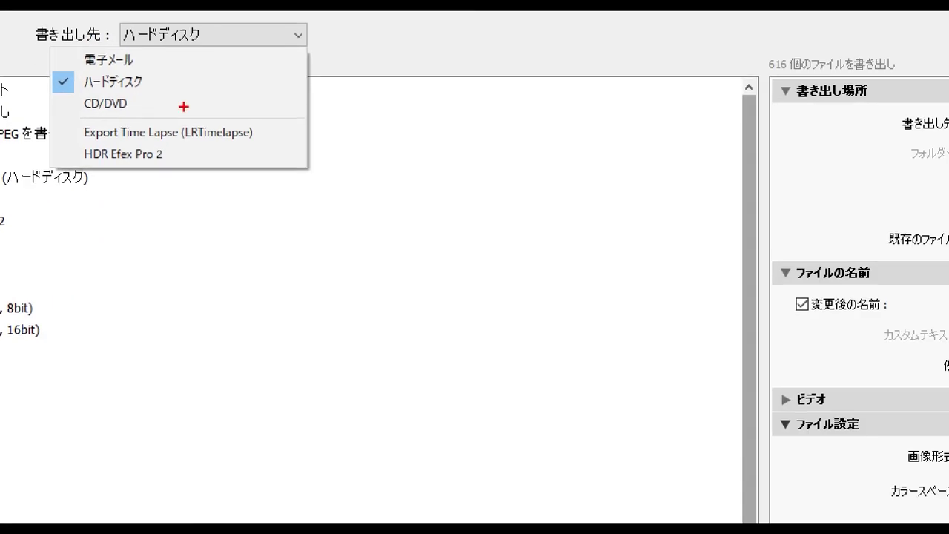
# Switch the export destination to CD/DVD.
pyautogui.moveTo(71, 139); pyautogui.dragTo(272, 146)
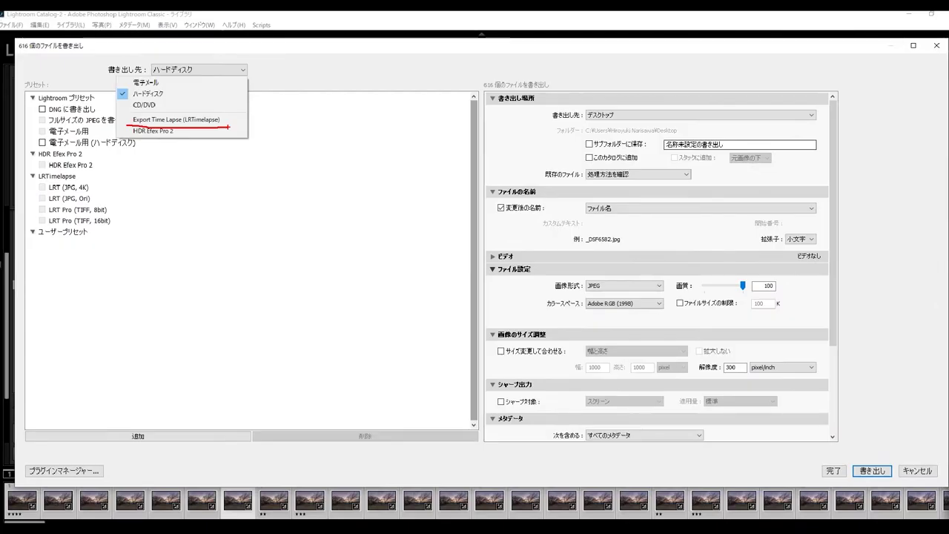
pyautogui.click(145, 105)
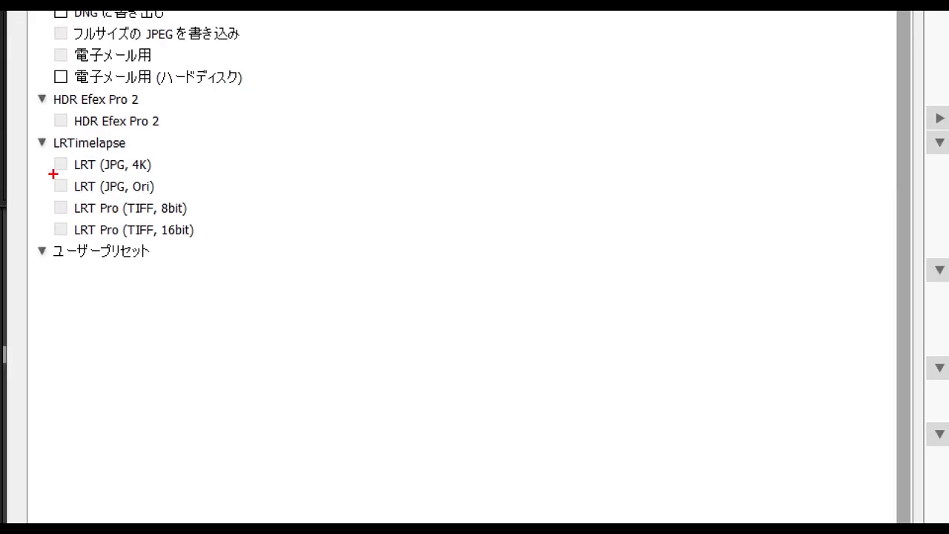
pyautogui.moveTo(53, 174); pyautogui.dragTo(154, 173)
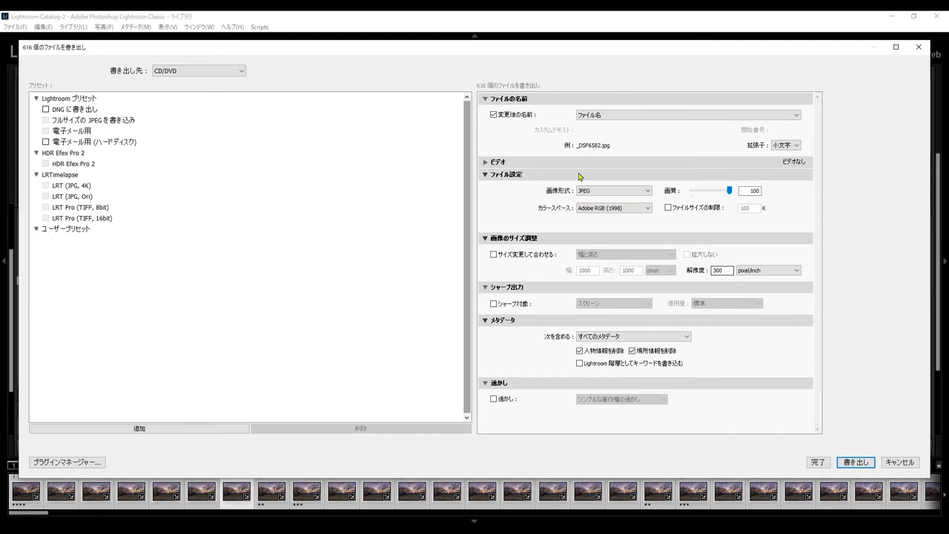
# Reopen the destination list and pick Export Time Lapse (LRTimelapse).
pyautogui.click(241, 75)
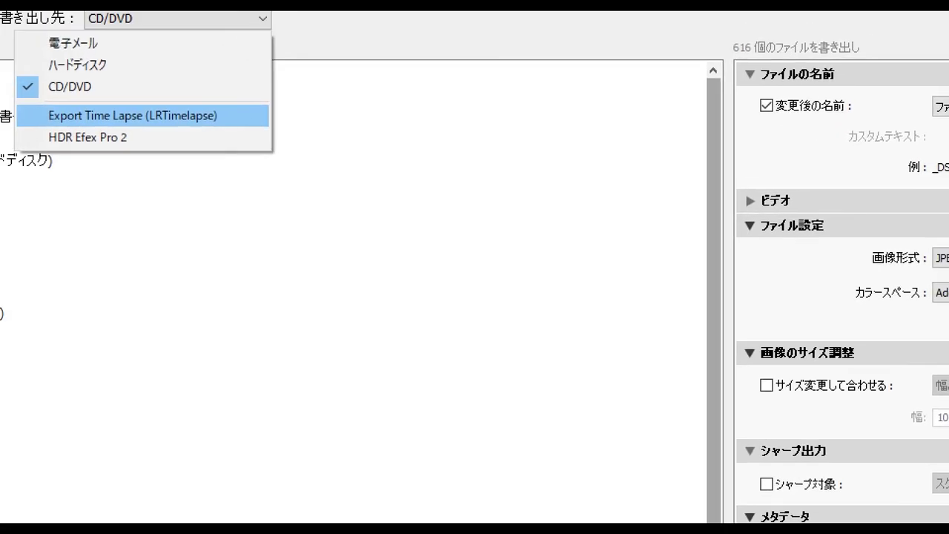
pyautogui.moveTo(85, 167); pyautogui.dragTo(312, 173)
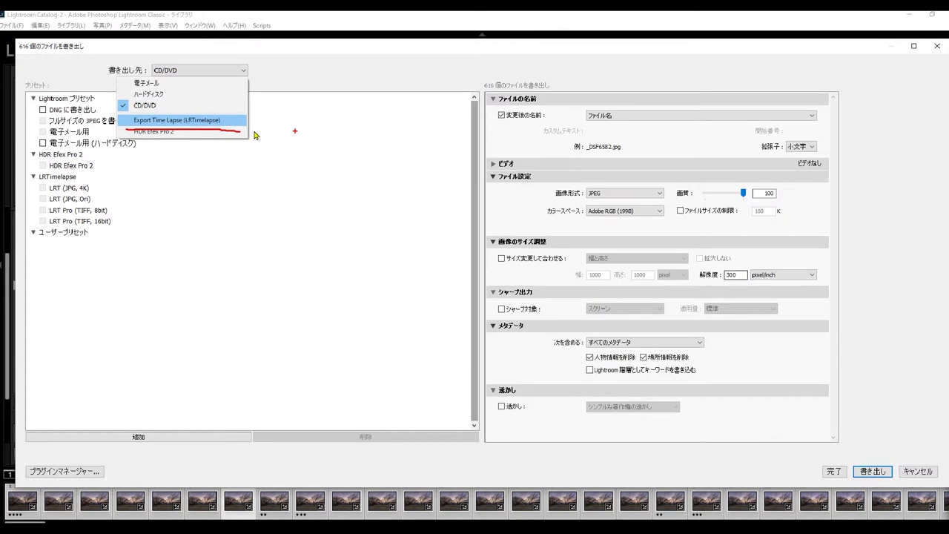
pyautogui.click(195, 72)
# Confirm the LRTimelapse destination and review its 4K, 8-bit JPG output to the TOP2 folder.
pyautogui.click(178, 119)
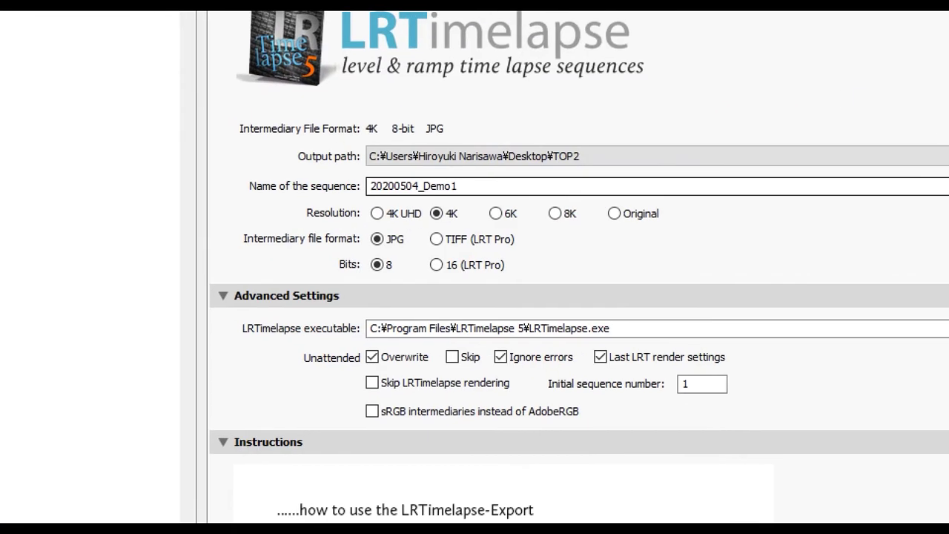
pyautogui.moveTo(293, 162); pyautogui.dragTo(363, 162)
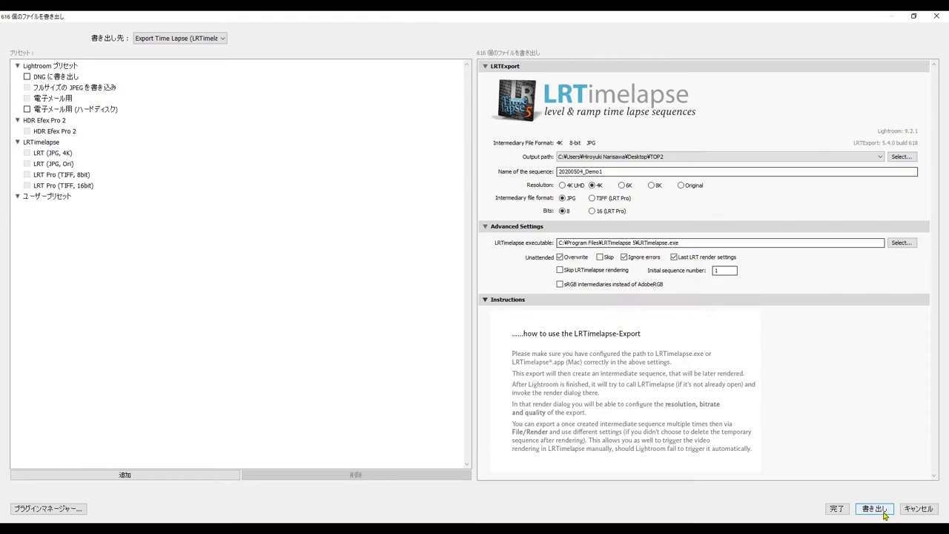
# Run the LRTimelapse export of all 616 photos and let it finish.
pyautogui.click(884, 513)
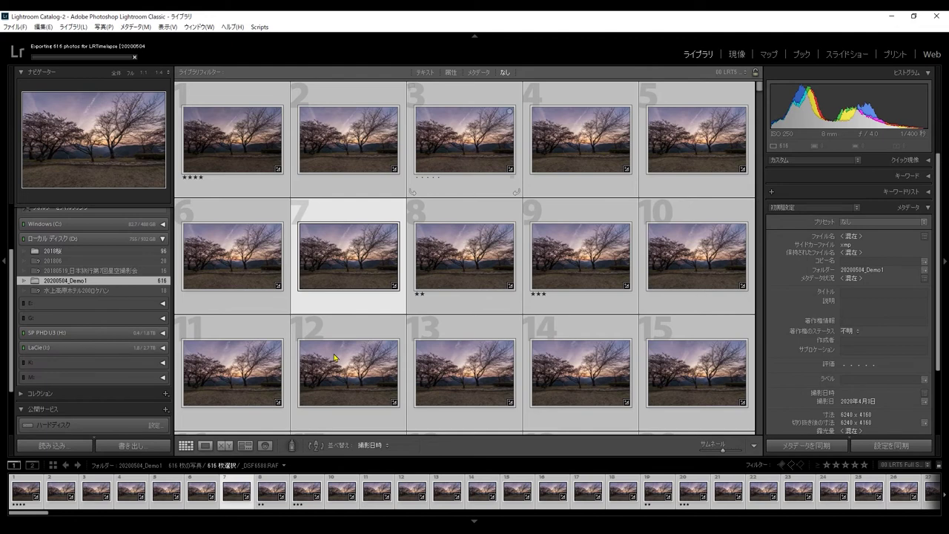
pyautogui.moveTo(580, 255)
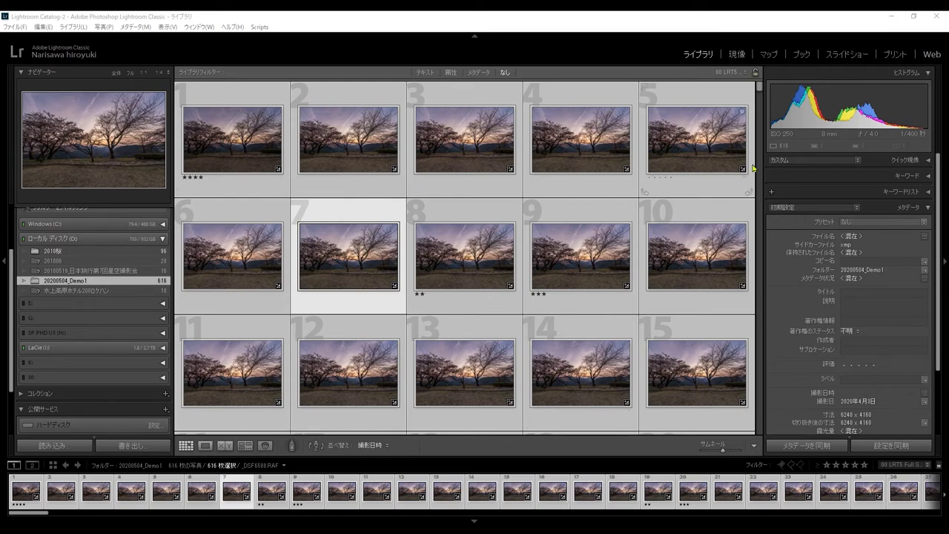
# Minimize Lightroom and LRTimelapse and open the TOP2 folder from the desktop.
pyautogui.click(891, 15)
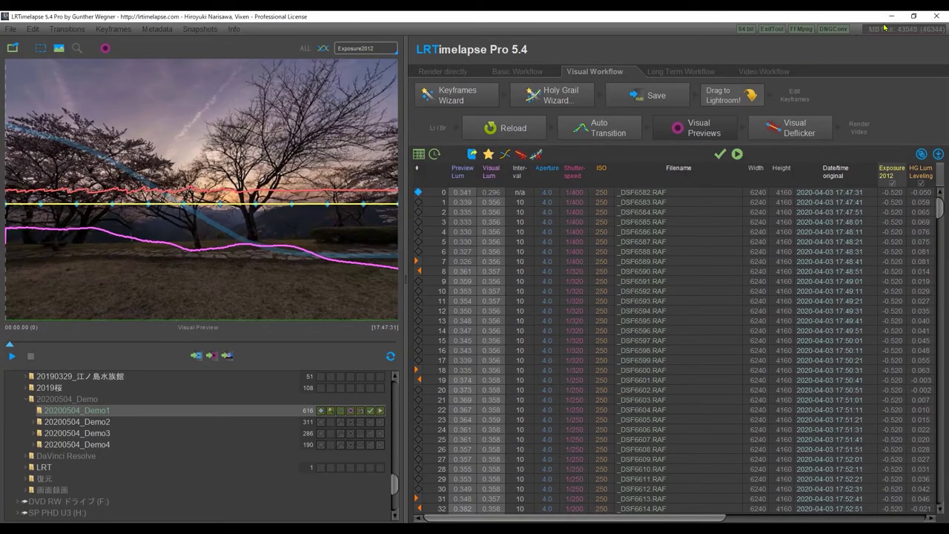
pyautogui.click(892, 15)
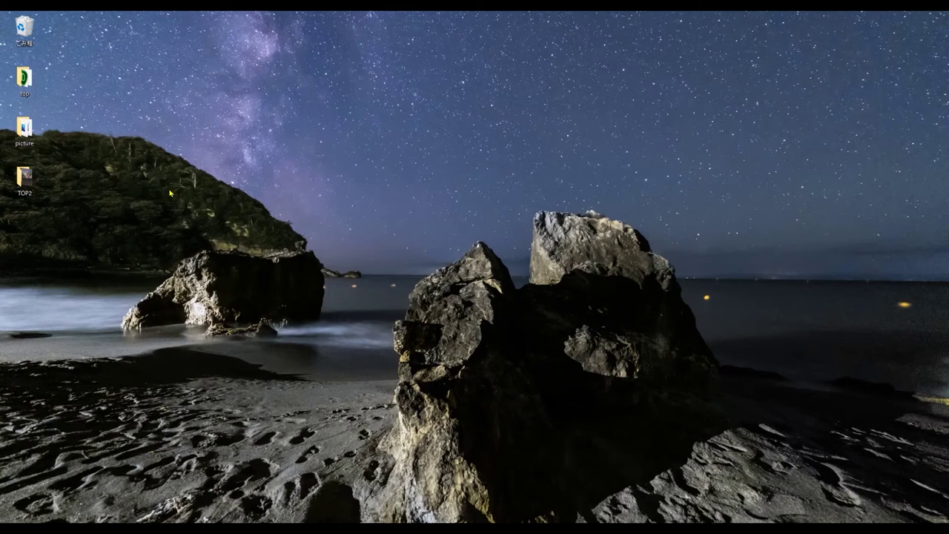
pyautogui.doubleClick(26, 177)
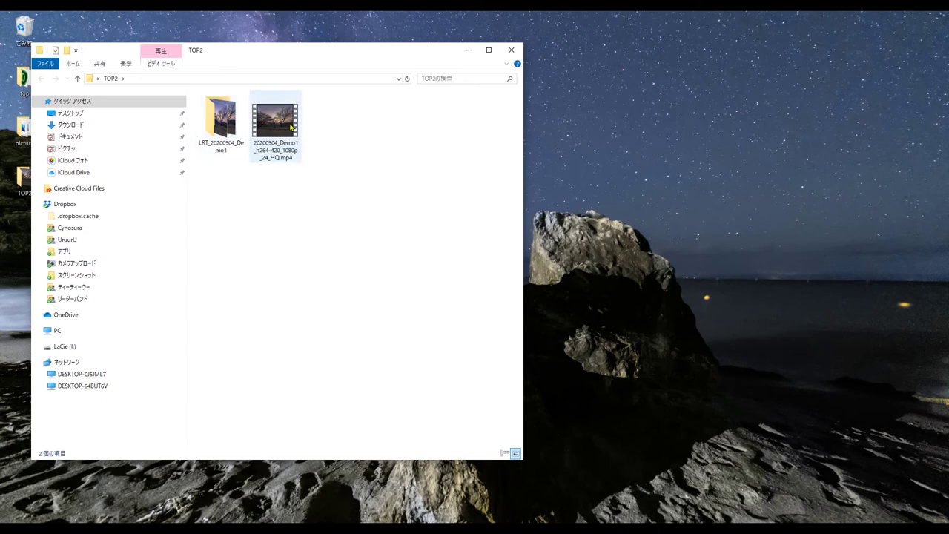
# Scroll through the 617 JPGs in LRT_20200504_Demo1, then return to TOP2.
pyautogui.doubleClick(231, 123)
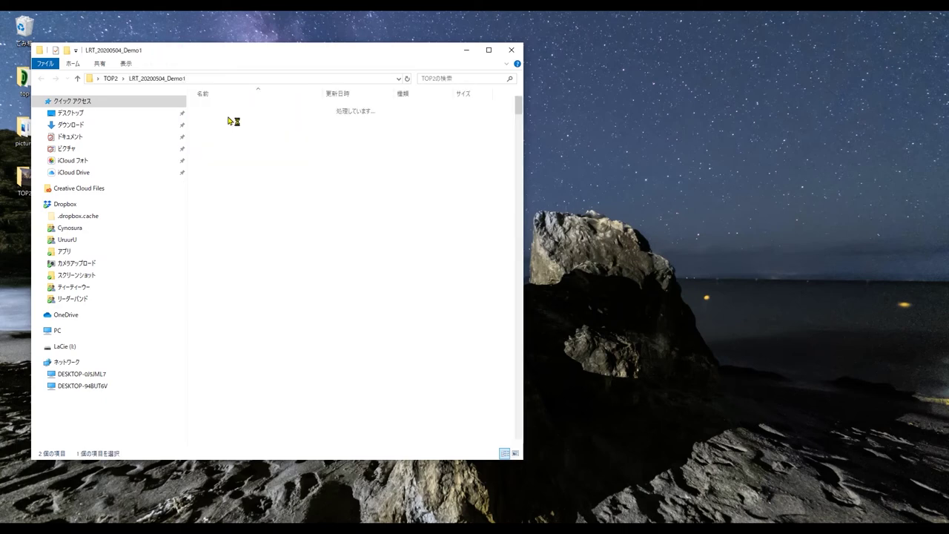
pyautogui.scroll(-5, 272, 206)
pyautogui.scroll(-5, 272, 206)
pyautogui.scroll(-5, 273, 206)
pyautogui.scroll(-5, 272, 206)
pyautogui.scroll(-7, 272, 208)
pyautogui.scroll(-7, 272, 207)
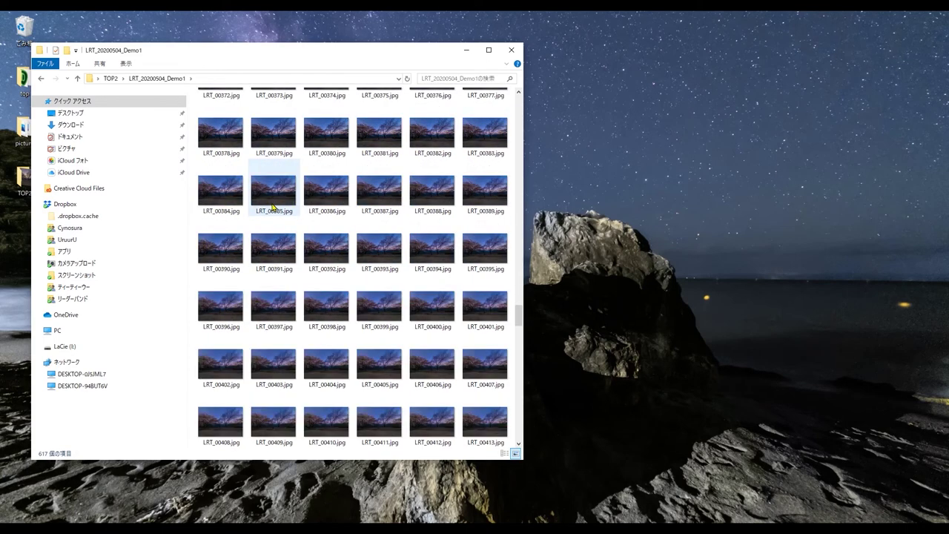
pyautogui.scroll(-7, 272, 207)
pyautogui.scroll(-7, 272, 207)
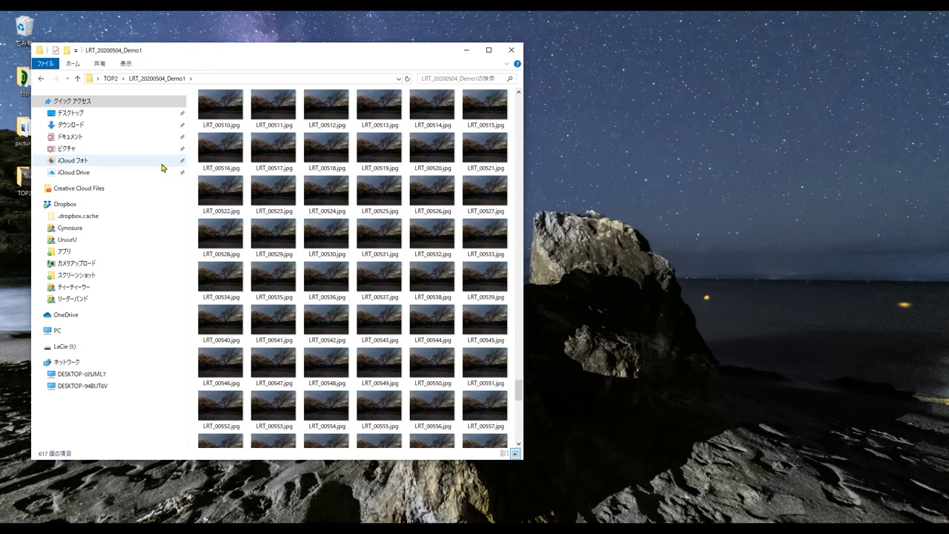
pyautogui.click(42, 79)
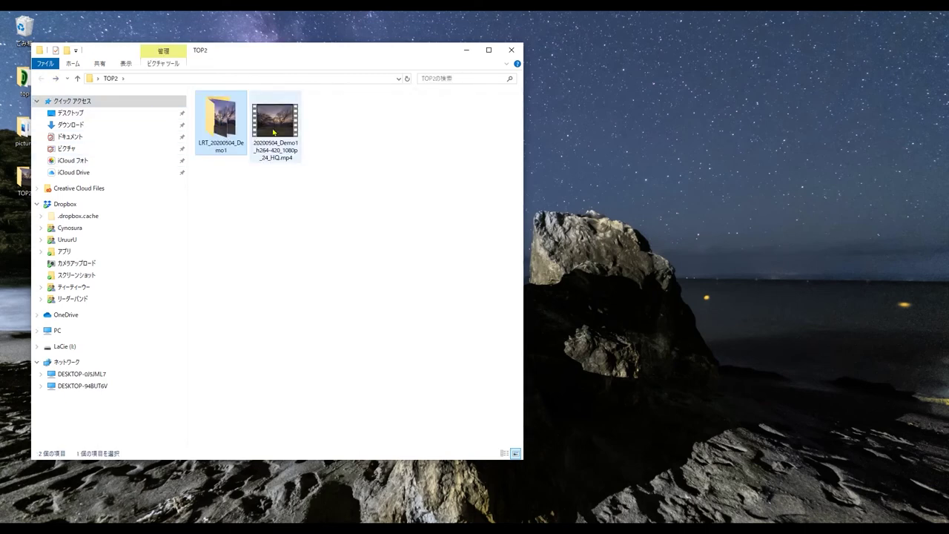
# Play 20200504_Demo1_h264-420_1080p_24_HQ.mp4 in Movies & TV to the end, then close it.
pyautogui.moveTo(275, 120)
pyautogui.doubleClick(278, 132)
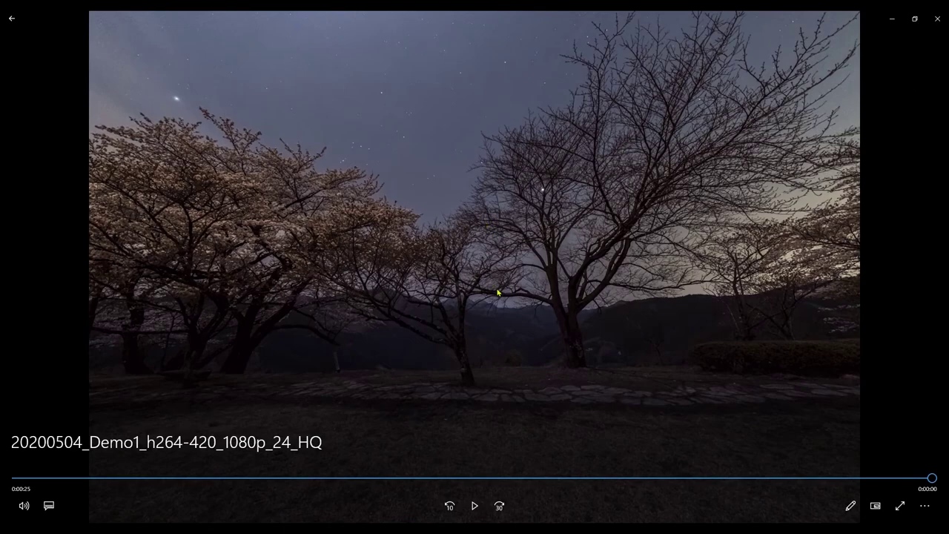
pyautogui.click(937, 18)
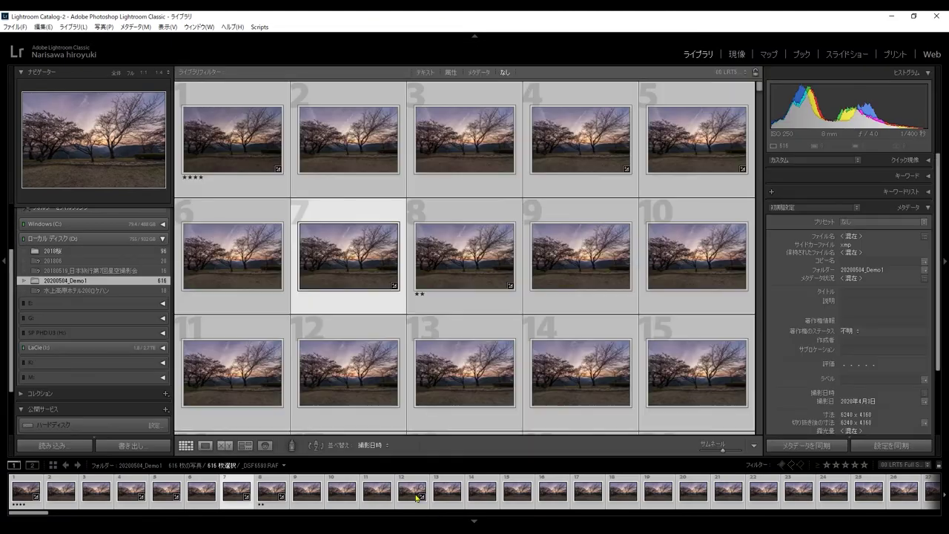
# Open the LRTimelapse export settings from the filmstrip, then cancel without exporting.
pyautogui.rightClick(405, 487)
pyautogui.moveTo(478, 441)
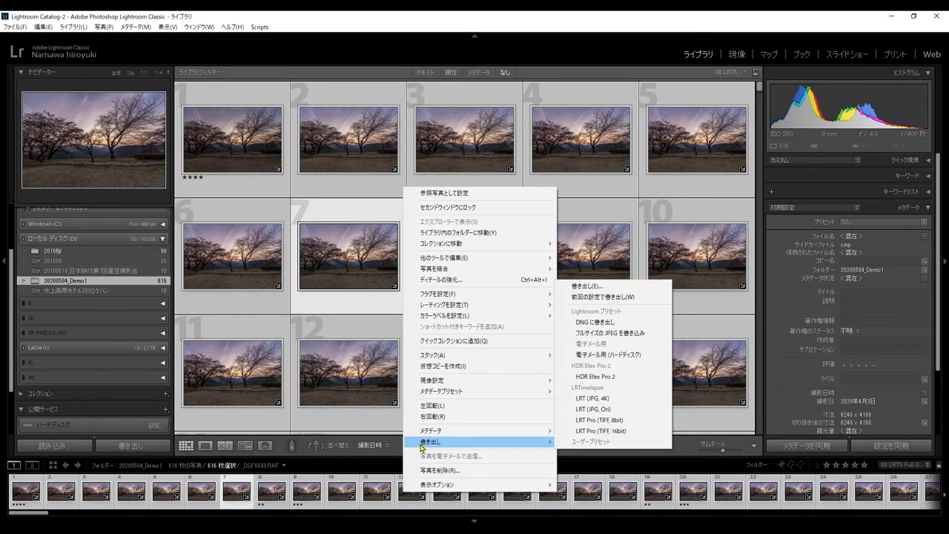
pyautogui.click(612, 286)
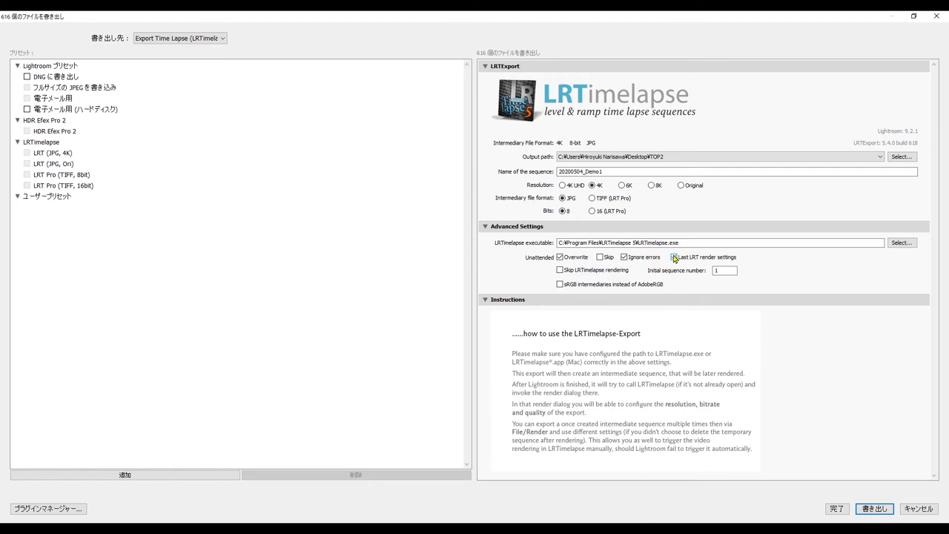
pyautogui.click(915, 510)
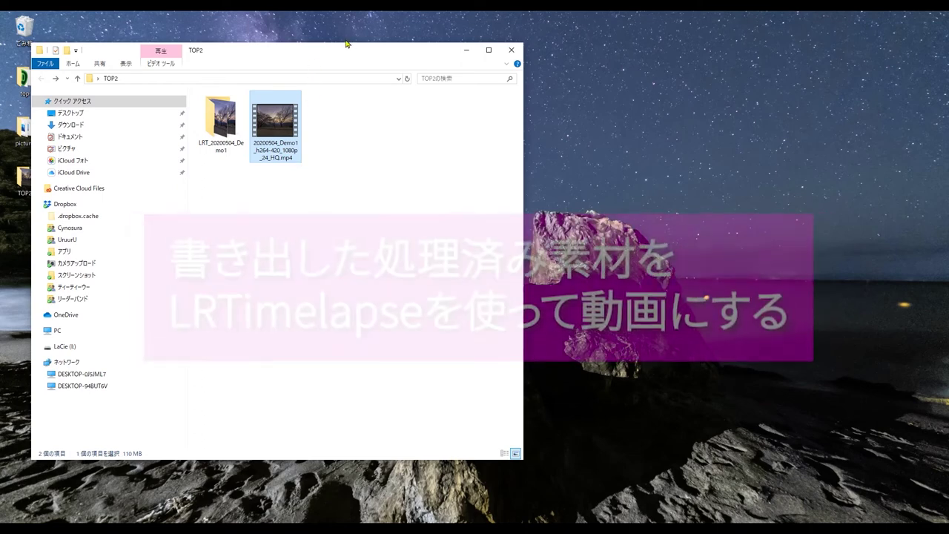
# Nudge the Explorer window right and switch to the LRTimelapse window.
pyautogui.moveTo(345, 45); pyautogui.dragTo(393, 45)
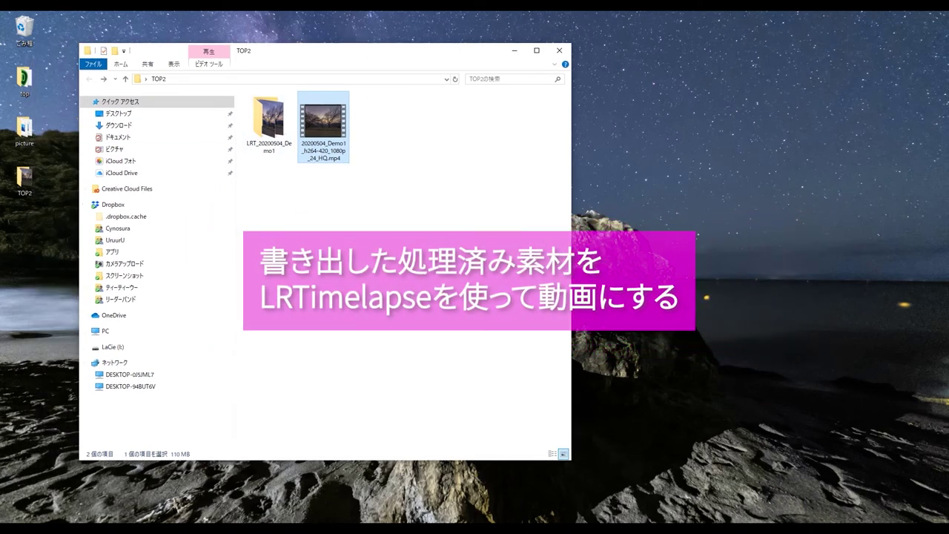
pyautogui.click(541, 490)
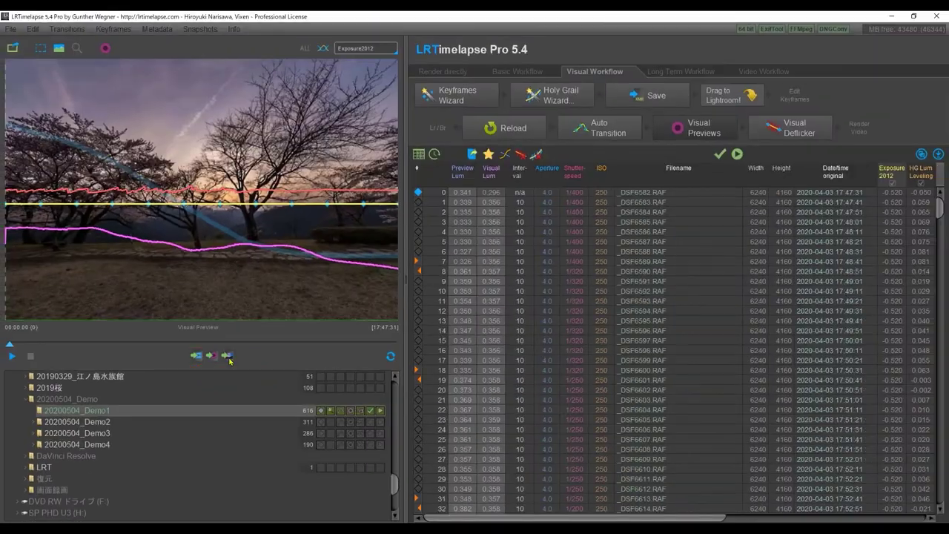
# Open the Render Video dialog for 20200504_Demo1 from the File menu: MP4 (H.264), 1080p, 24 fps, High quality.
pyautogui.click(200, 356)
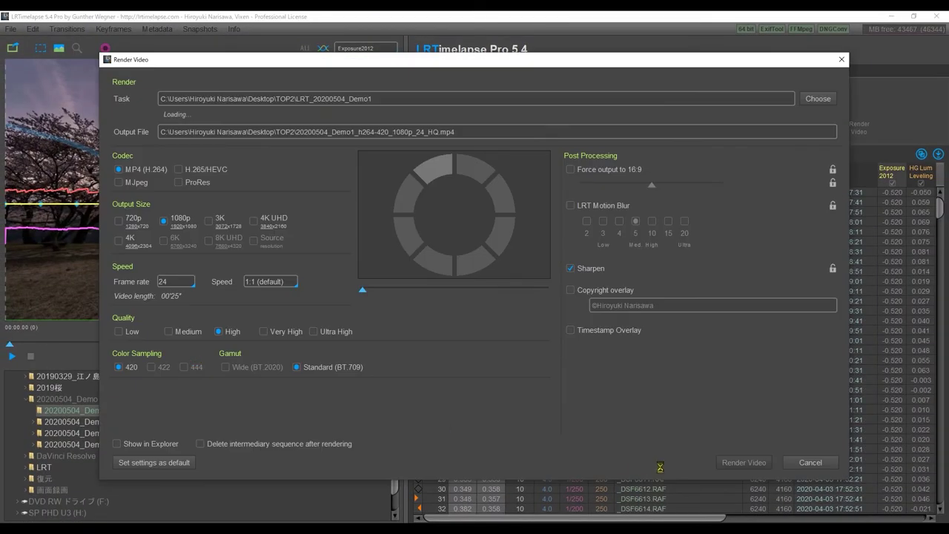
pyautogui.click(808, 462)
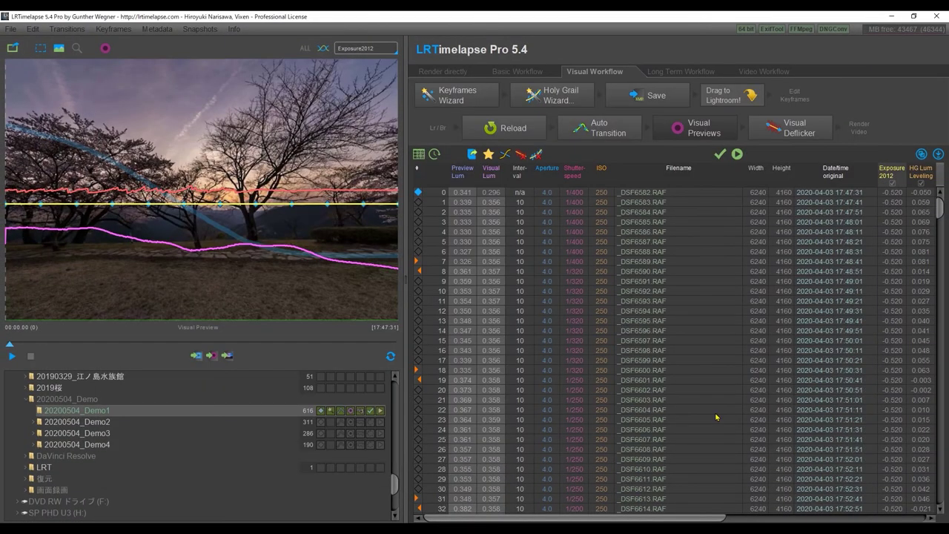
pyautogui.click(10, 29)
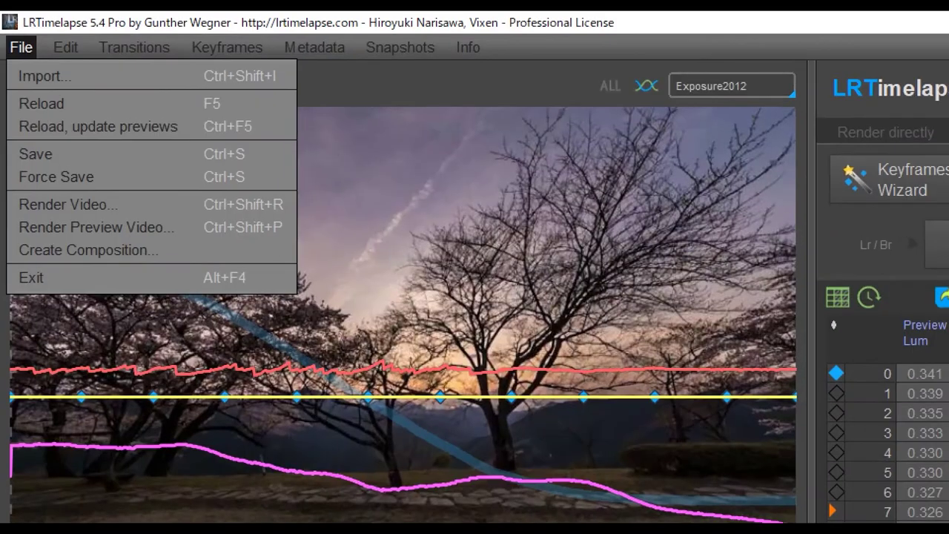
pyautogui.moveTo(14, 211); pyautogui.dragTo(130, 211)
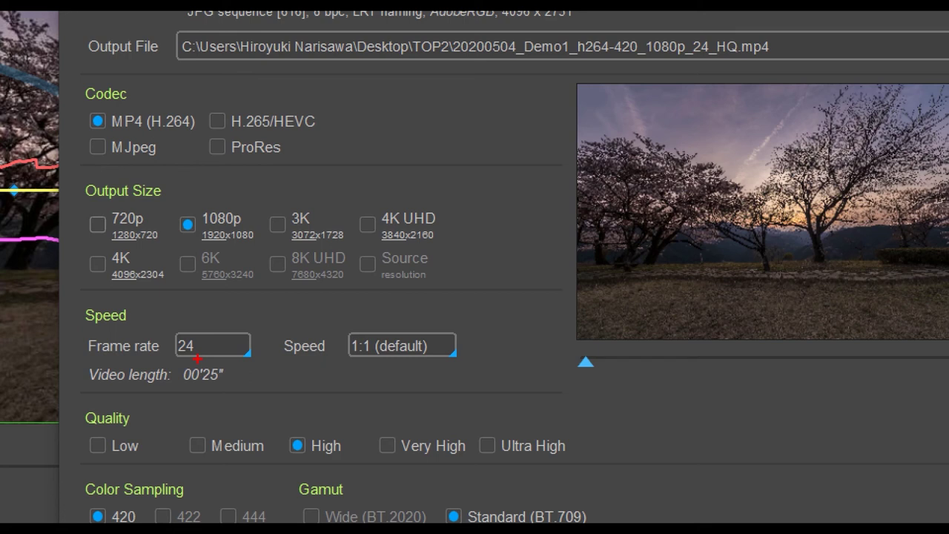
pyautogui.moveTo(194, 368); pyautogui.dragTo(186, 322)
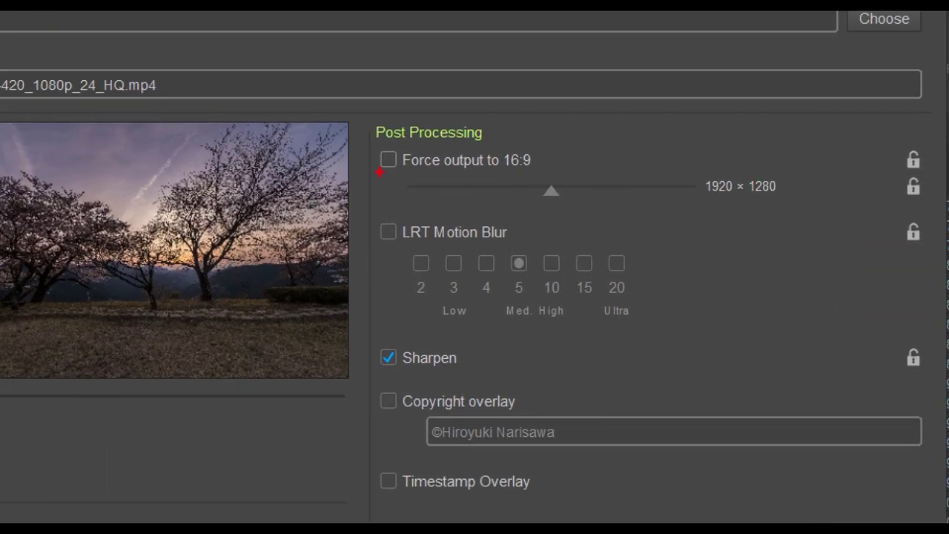
pyautogui.moveTo(415, 135); pyautogui.dragTo(393, 191)
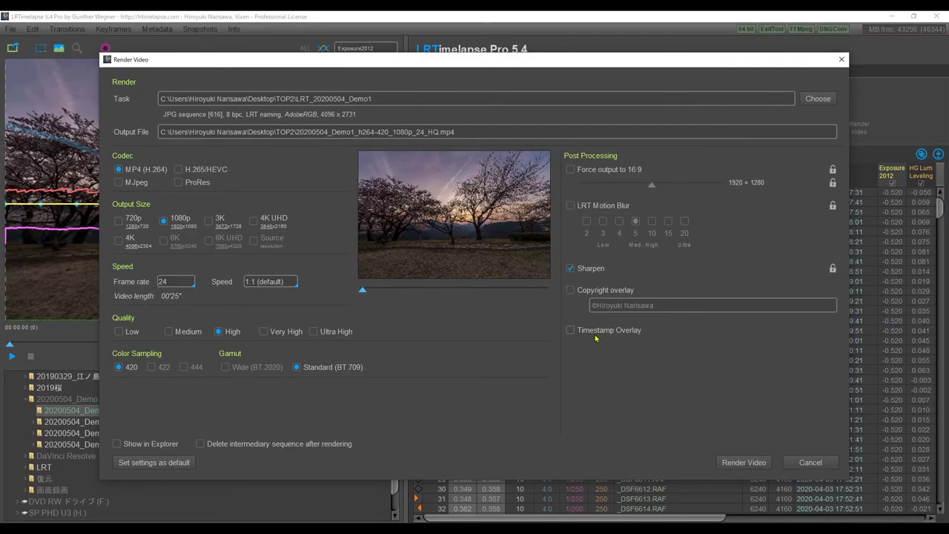
pyautogui.click(571, 333)
pyautogui.click(572, 333)
# Render the 20200504_Demo1 MP4, then open it from the TOP2 folder to play it.
pyautogui.click(744, 462)
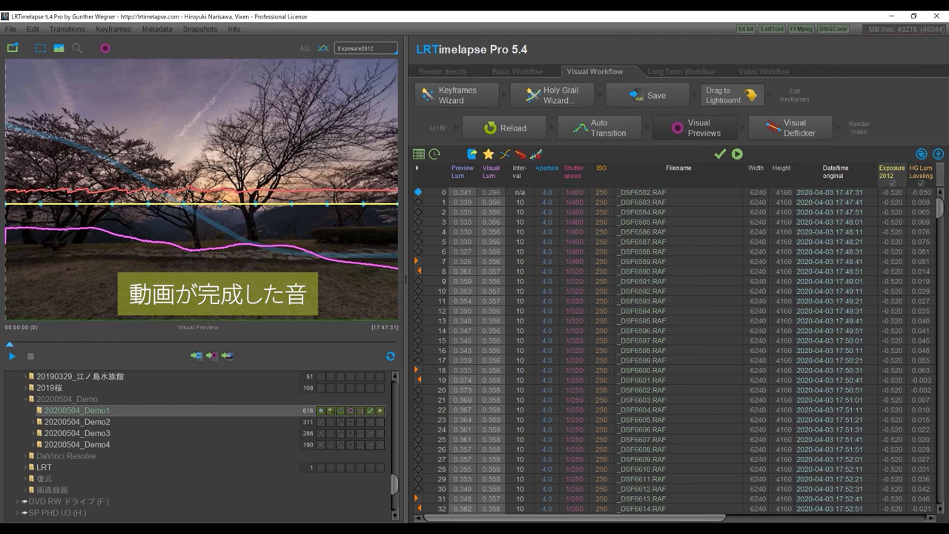
pyautogui.click(890, 17)
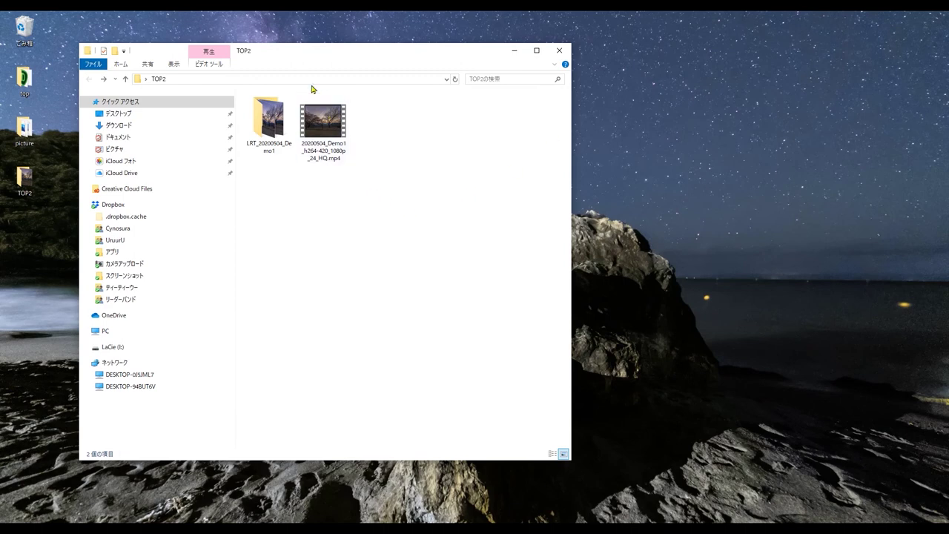
pyautogui.click(271, 104)
pyautogui.doubleClick(341, 154)
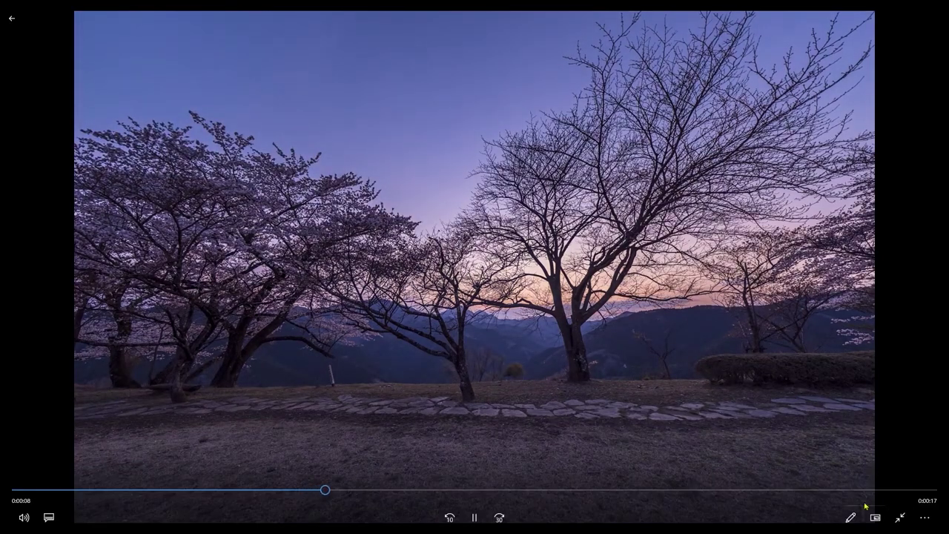
pyautogui.click(900, 517)
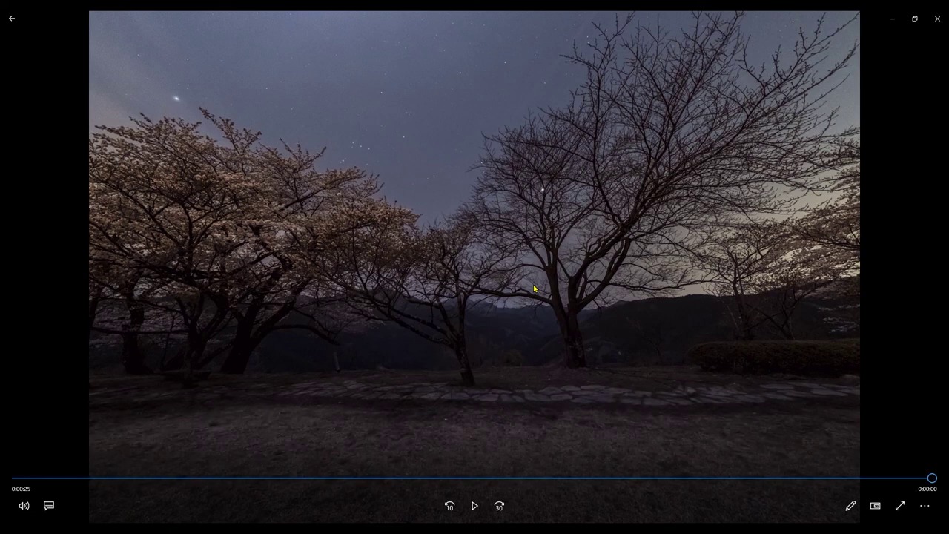
pyautogui.click(937, 19)
pyautogui.moveTo(268, 123)
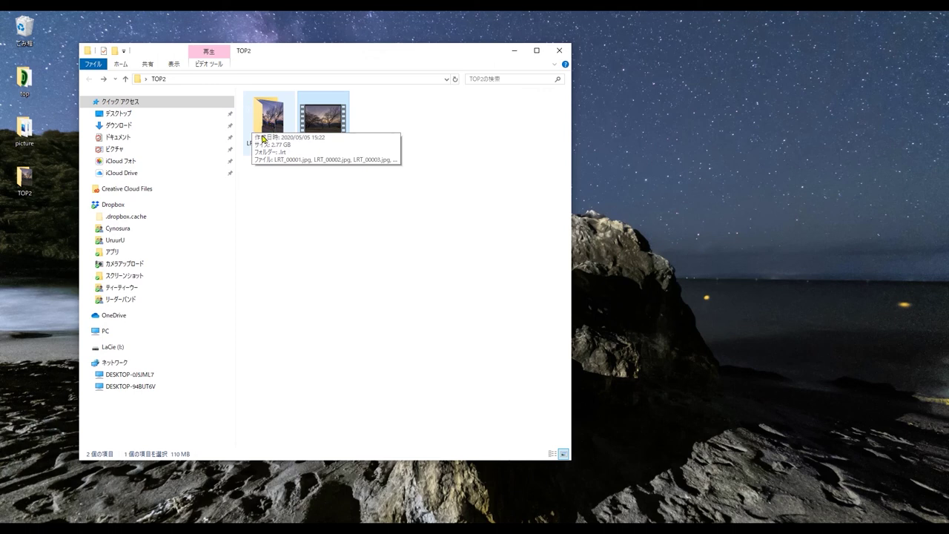